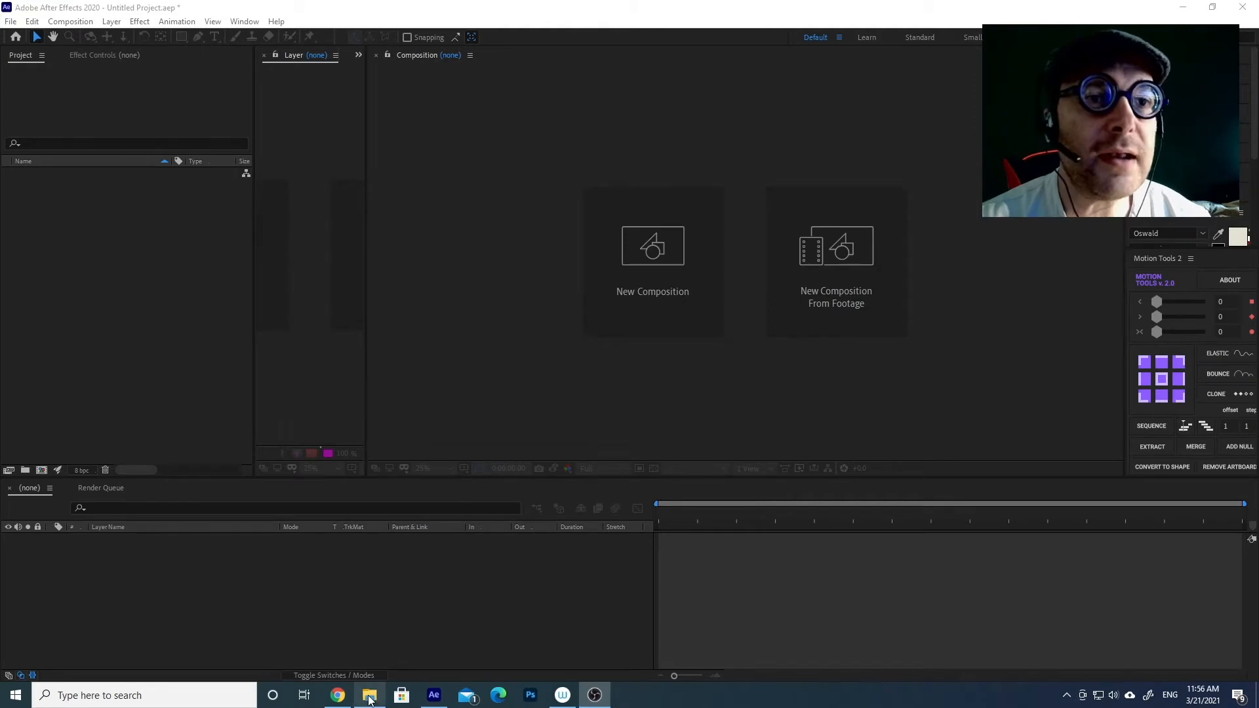
Import IMG_1373.JPEG and IMG_1376.MOV from the footage folder into the After Effects project.
{"action": "left_click", "coordinate": [761, 345], "text": "ctrl"}
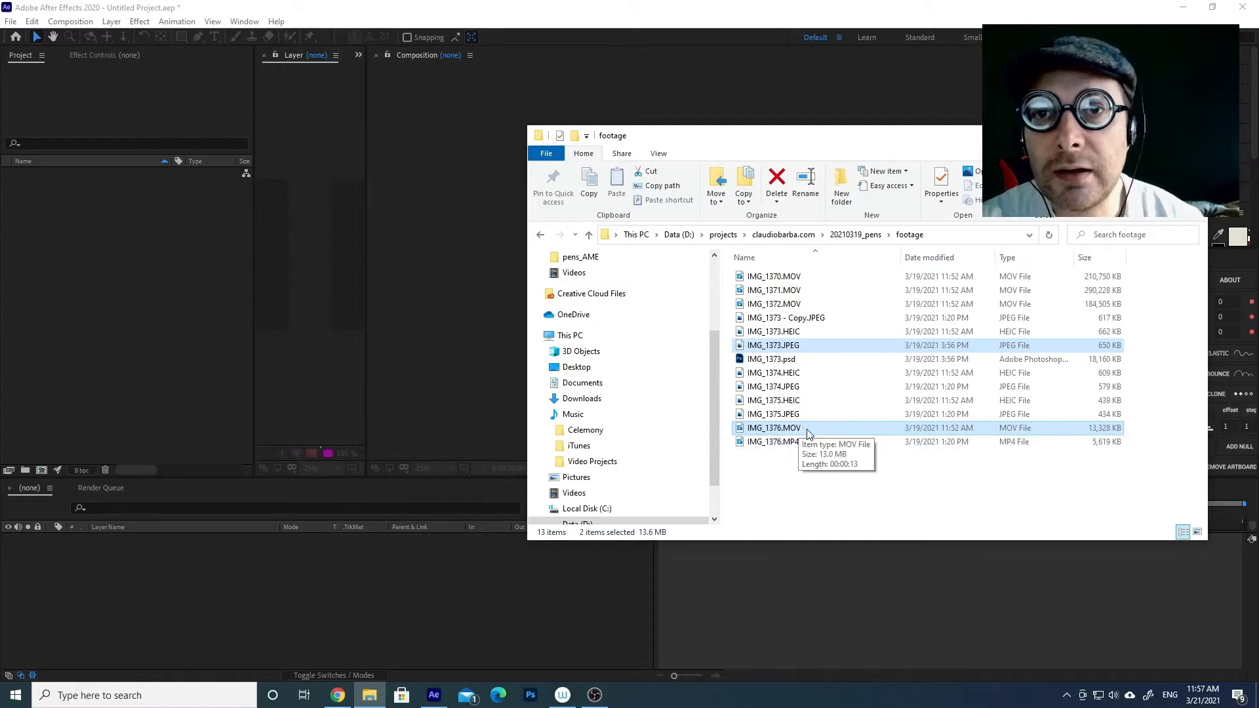
{"action": "left_click_drag", "start_coordinate": [808, 434], "coordinate": [178, 288]}
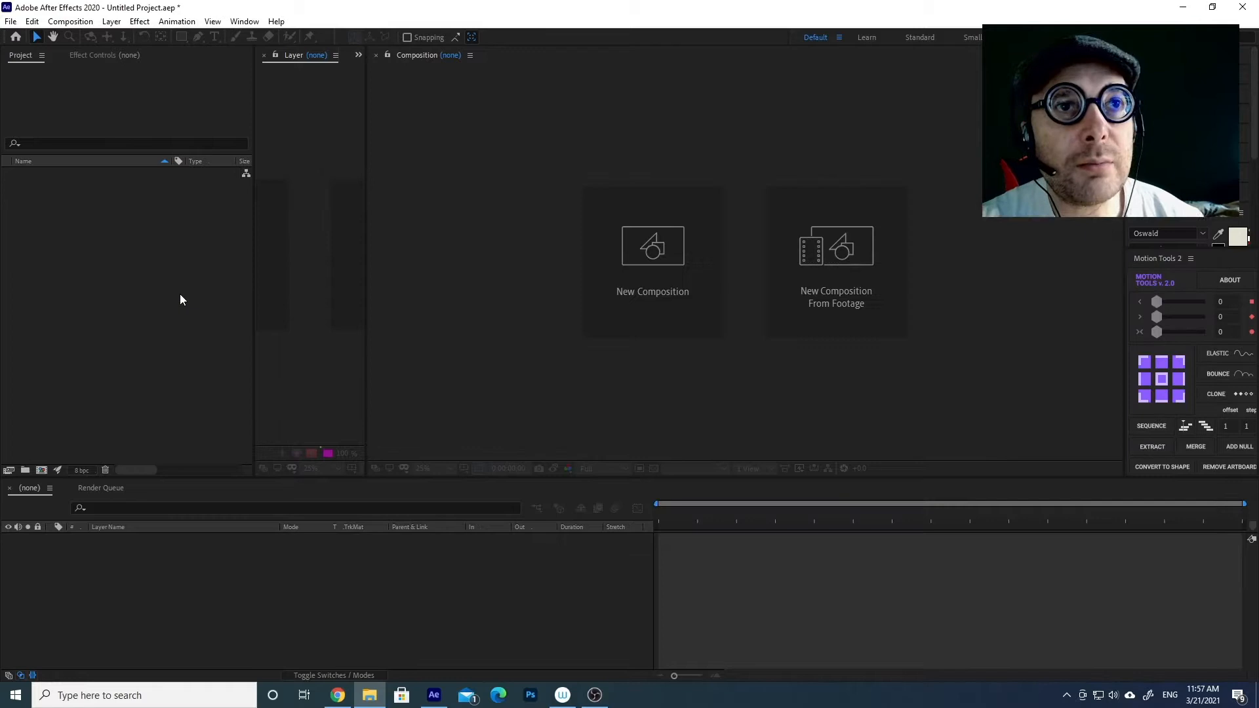
{"action": "left_click", "coordinate": [125, 249]}
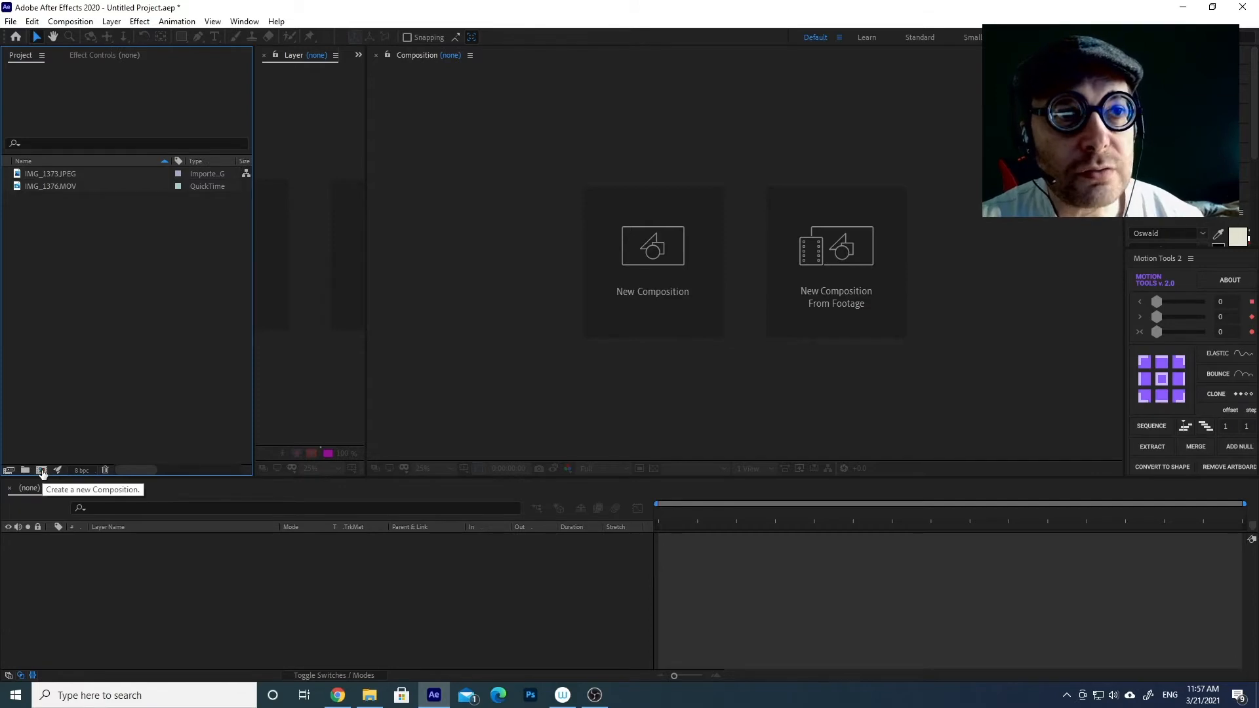
Create a 1920 x 1080 composition with the HDTV 1080 24 preset, 24 frames per second and a 10-second duration.
{"action": "left_click", "coordinate": [41, 471]}
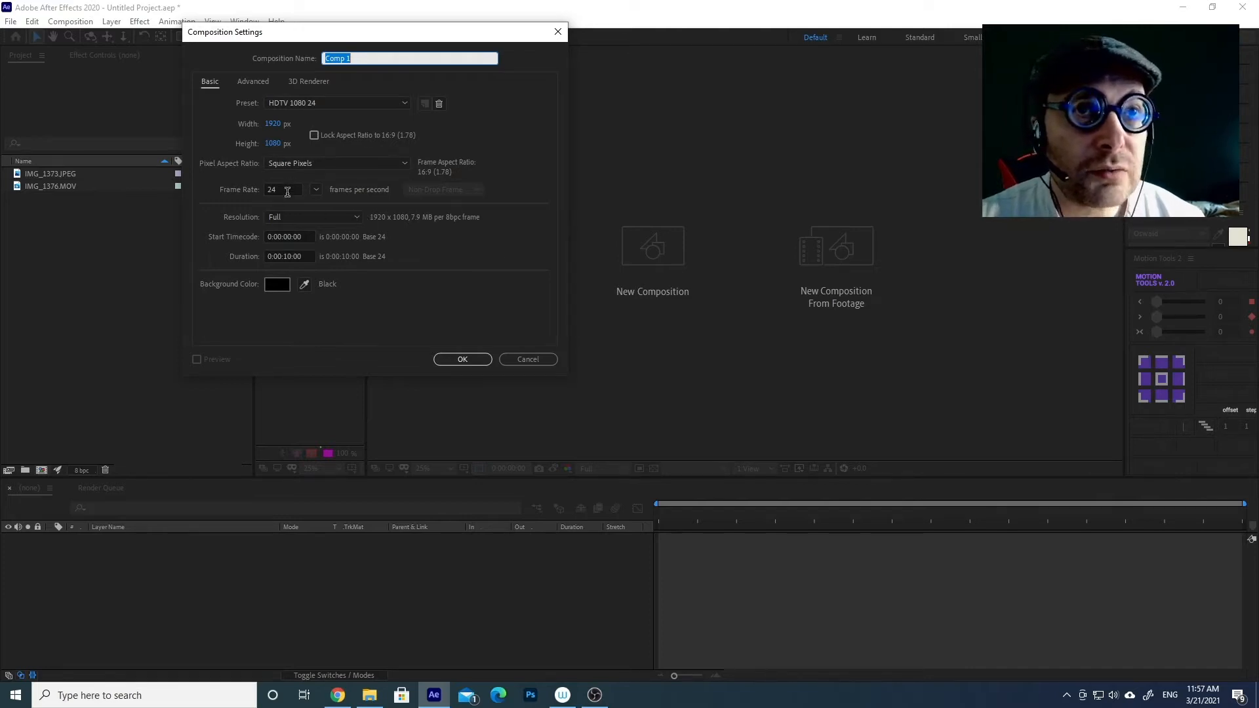
{"action": "left_click_drag", "start_coordinate": [288, 190], "coordinate": [249, 189]}
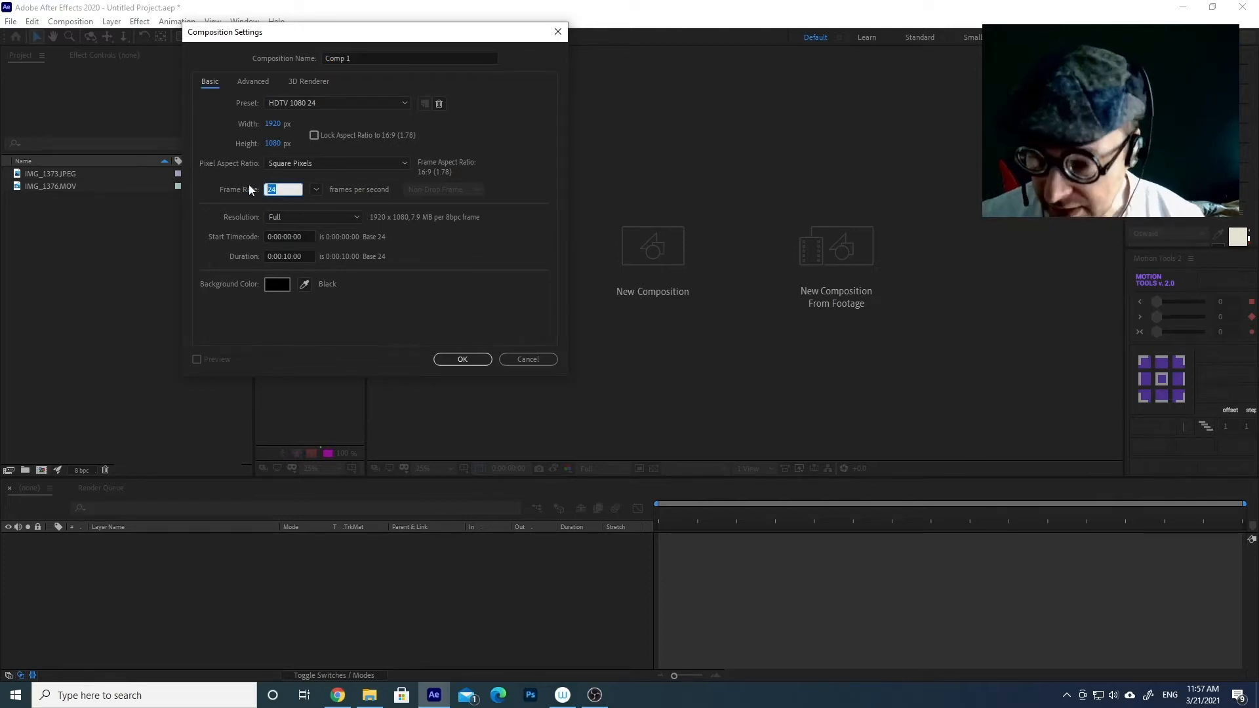
{"action": "type", "text": "25"}
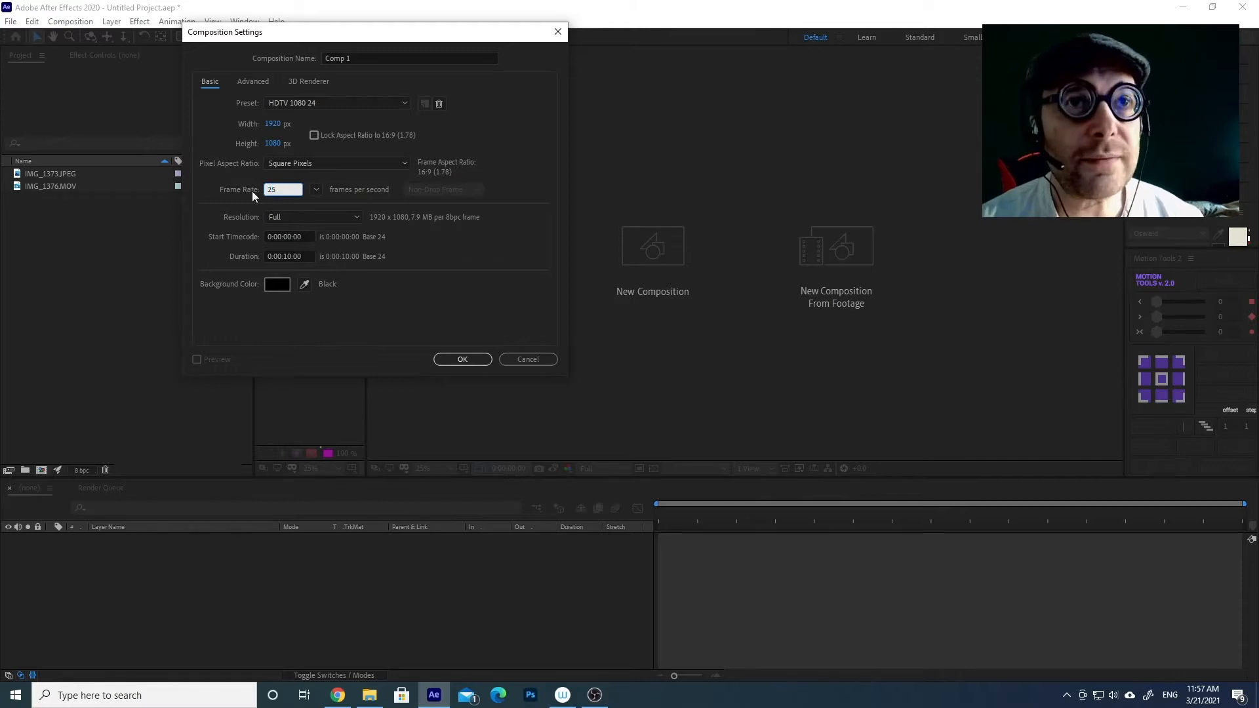
{"action": "key", "text": "BackSpace"}
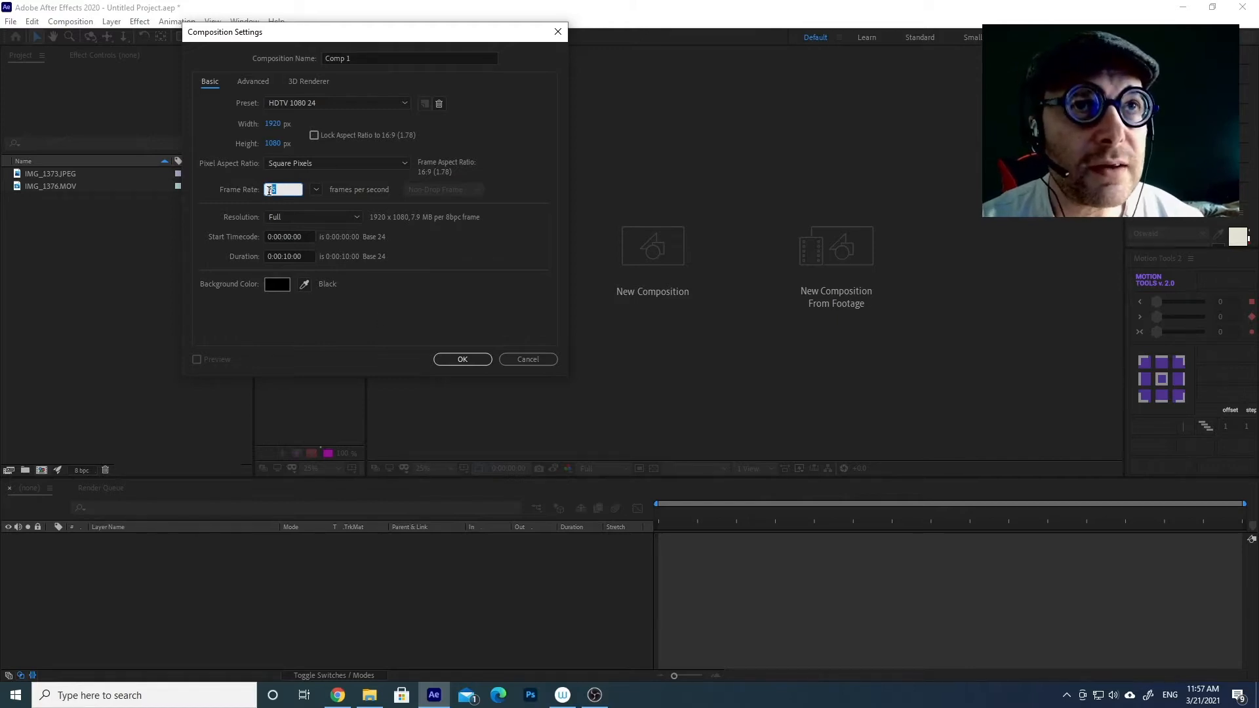
{"action": "type", "text": "24"}
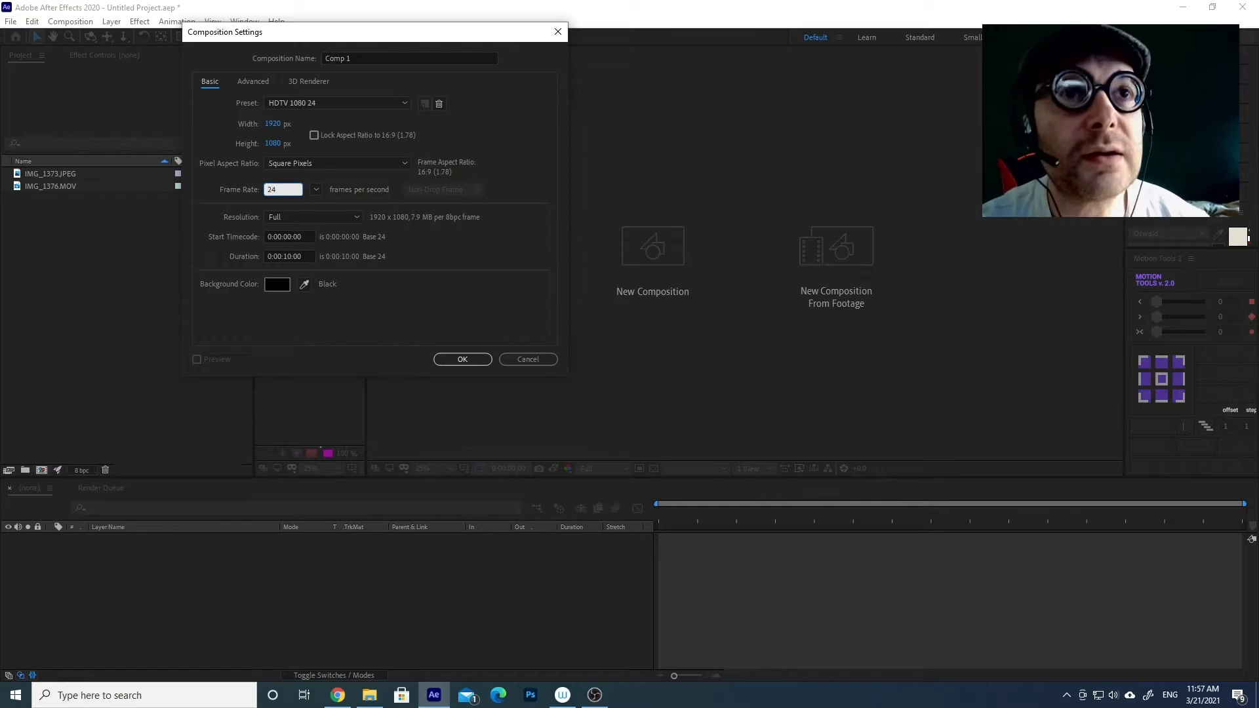
{"action": "left_click", "coordinate": [354, 335]}
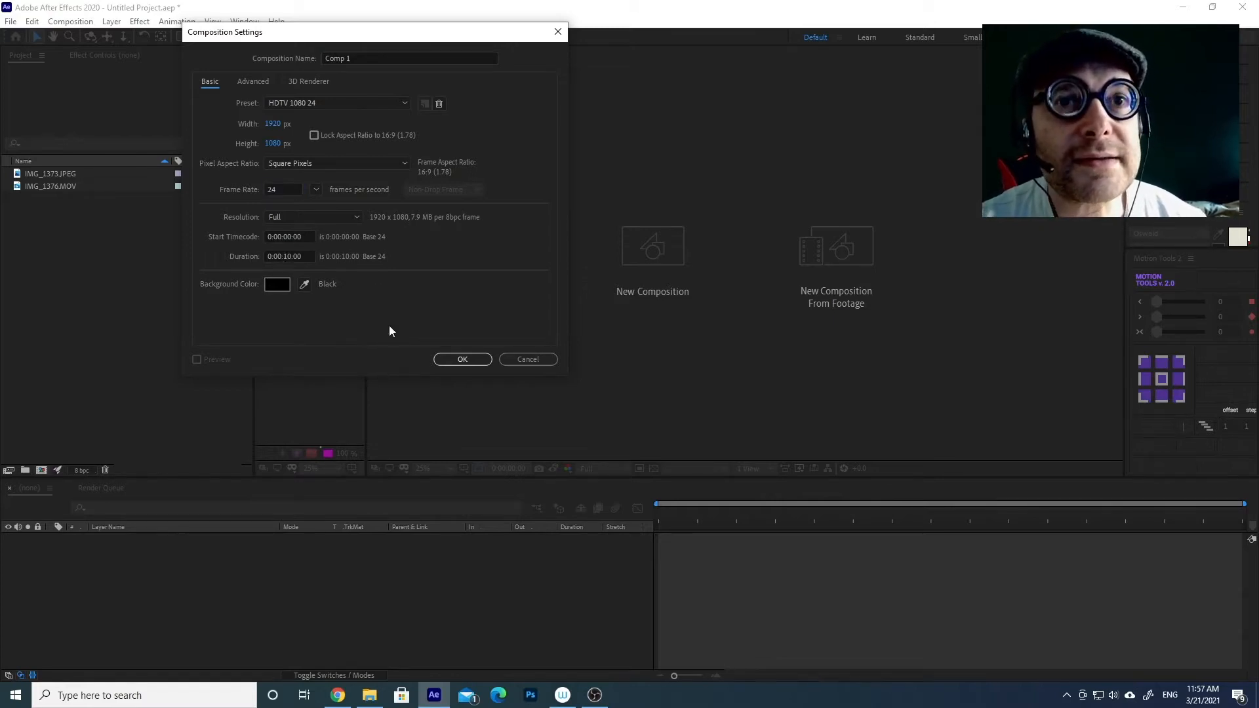
{"action": "left_click", "coordinate": [461, 359]}
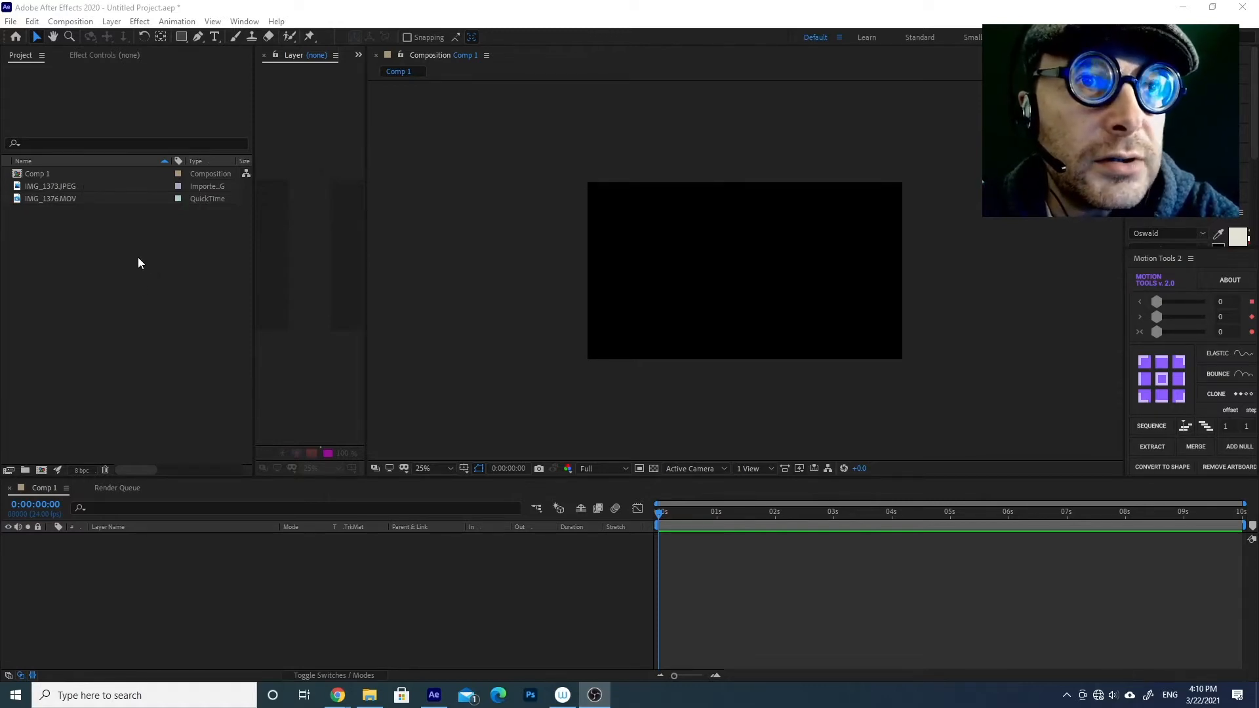
Add IMG_1373.JPEG and IMG_1376.MOV as layers in the composition's timeline, with the JPEG above the video.
{"action": "left_click_drag", "start_coordinate": [88, 216], "coordinate": [246, 560]}
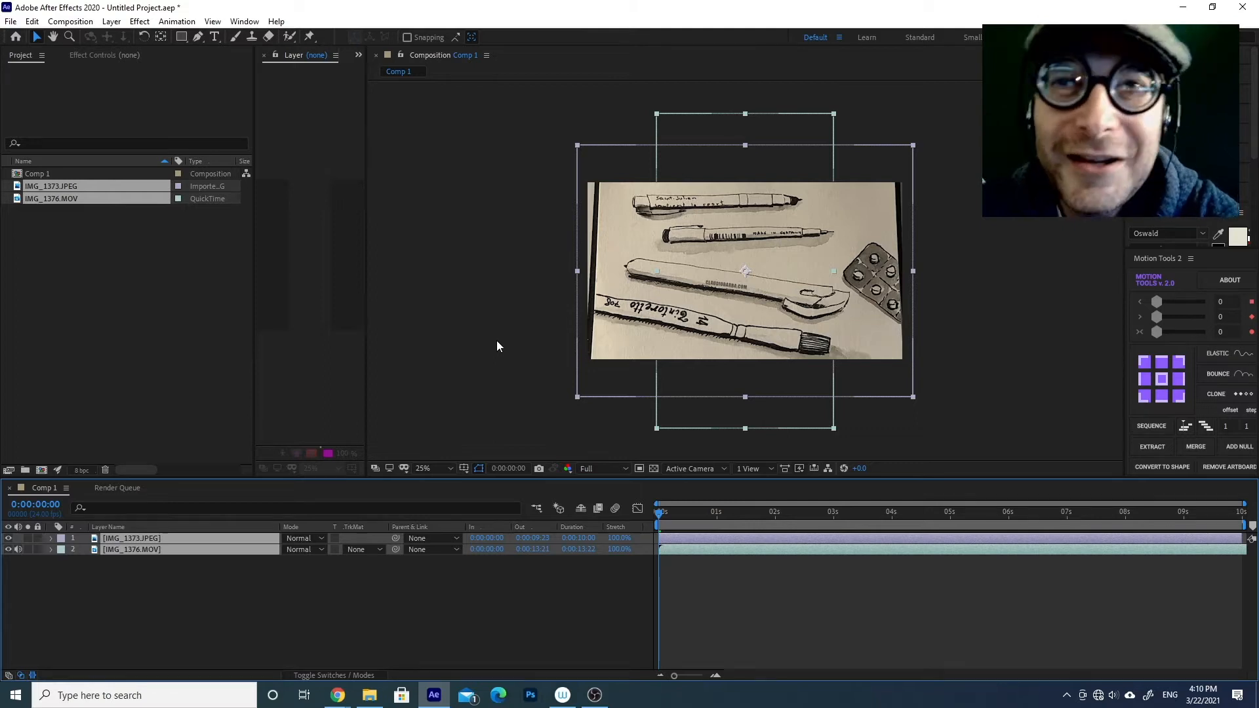
{"action": "left_click", "coordinate": [182, 295]}
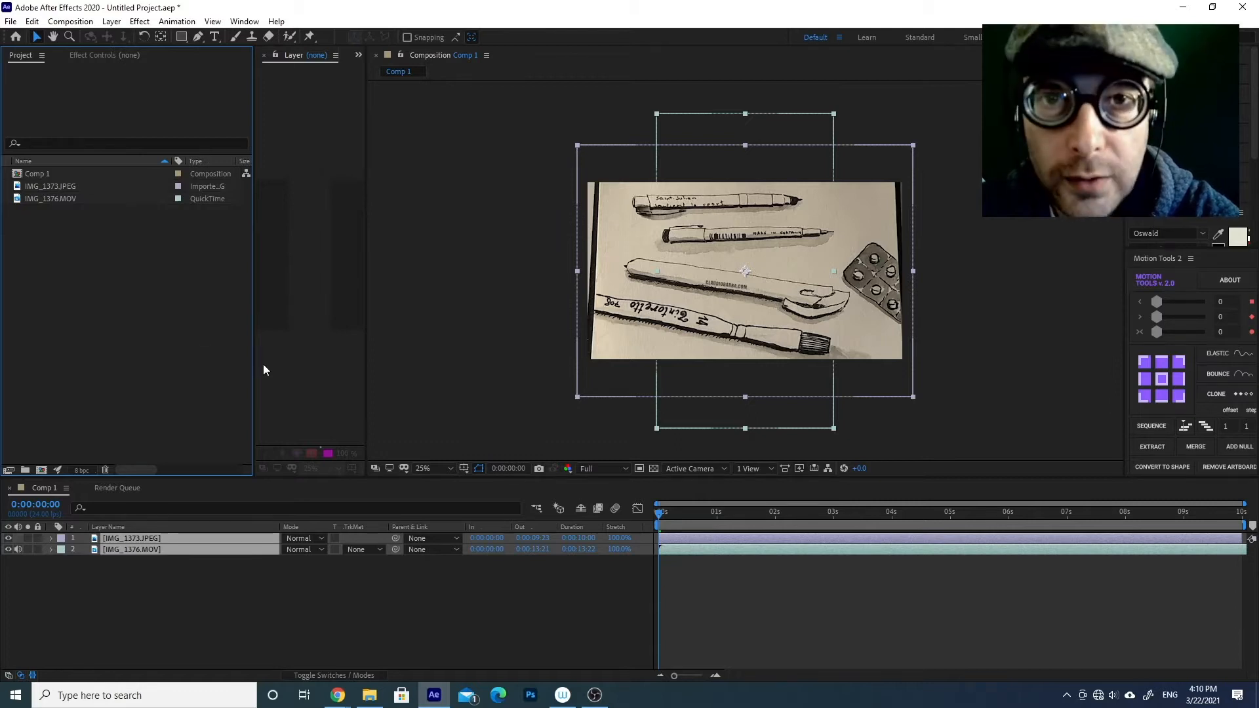
{"action": "left_click", "coordinate": [368, 628]}
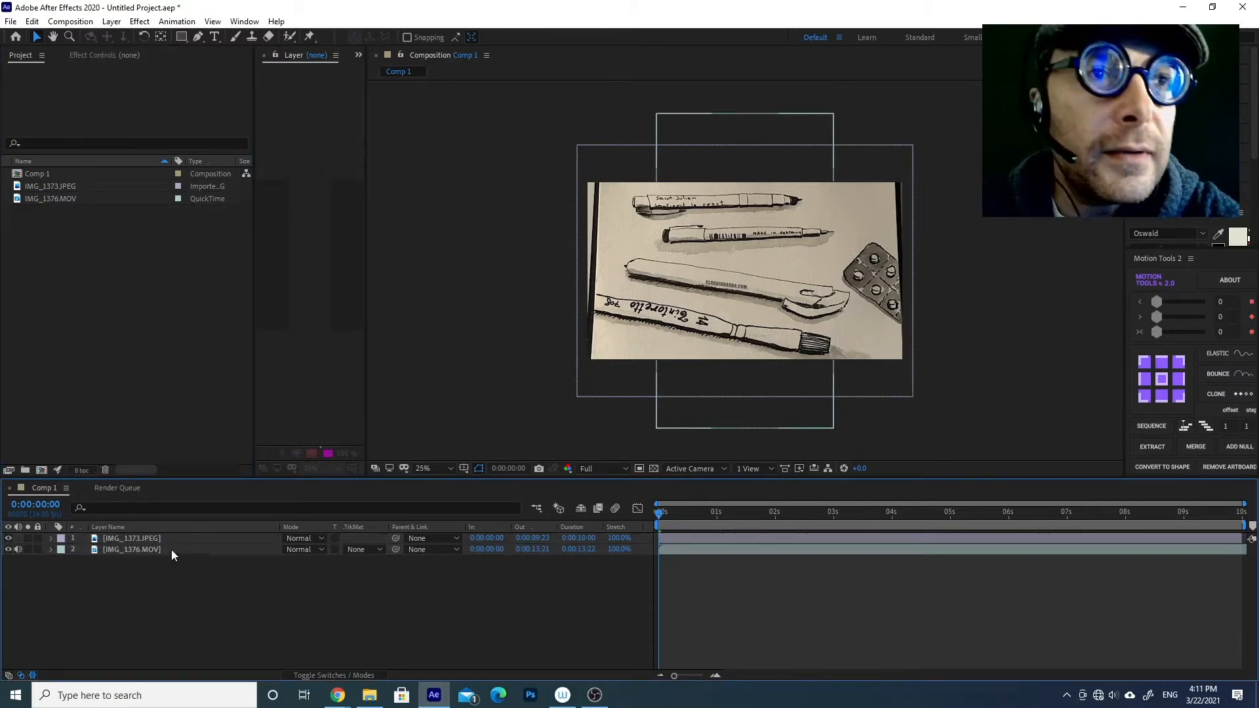
{"action": "left_click", "coordinate": [162, 551]}
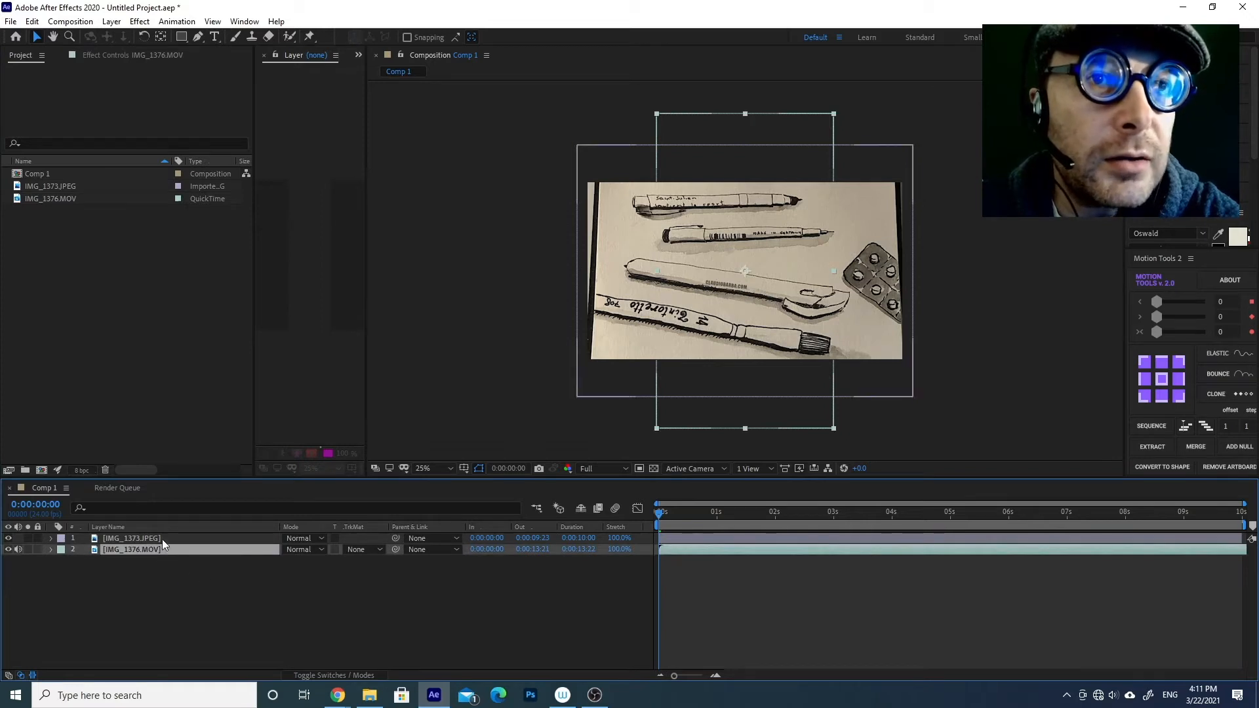
{"action": "left_click", "coordinate": [163, 539]}
{"action": "left_click", "coordinate": [241, 563]}
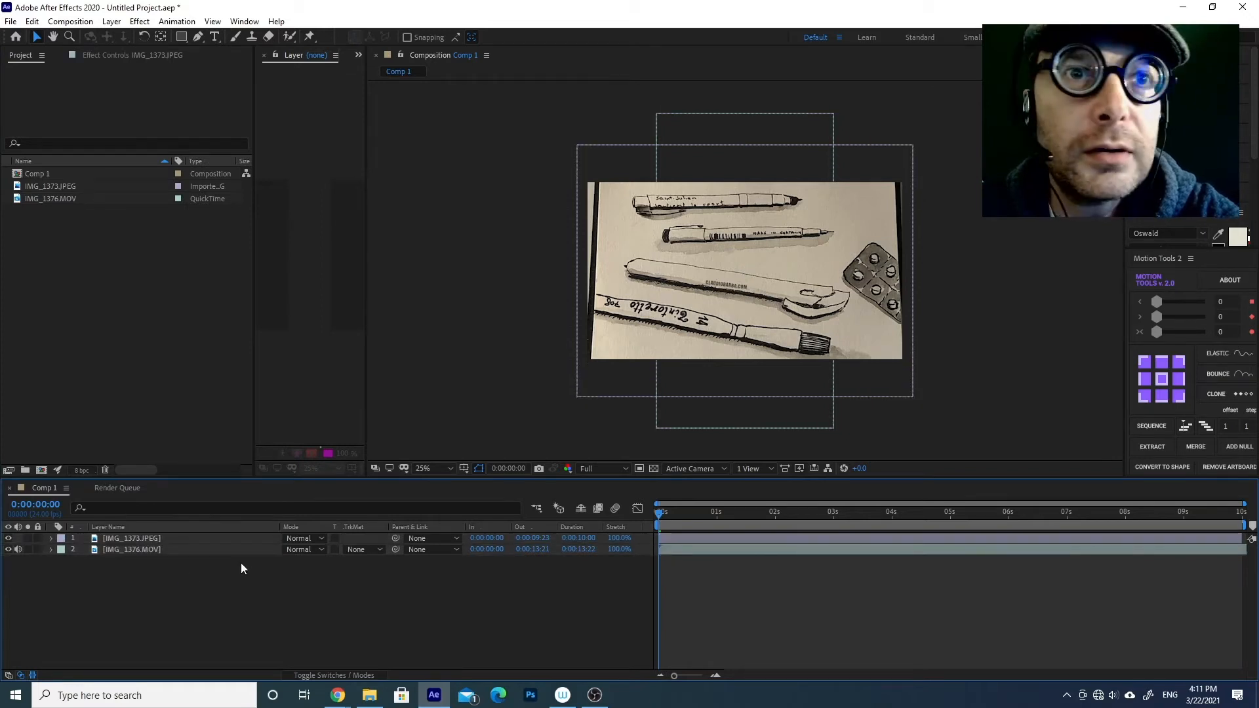
Set the IMG_1376.MOV layer's rotation to -90°, keeping the IMG_1373.JPEG layer hidden only while rotating the video.
{"action": "left_click", "coordinate": [184, 549]}
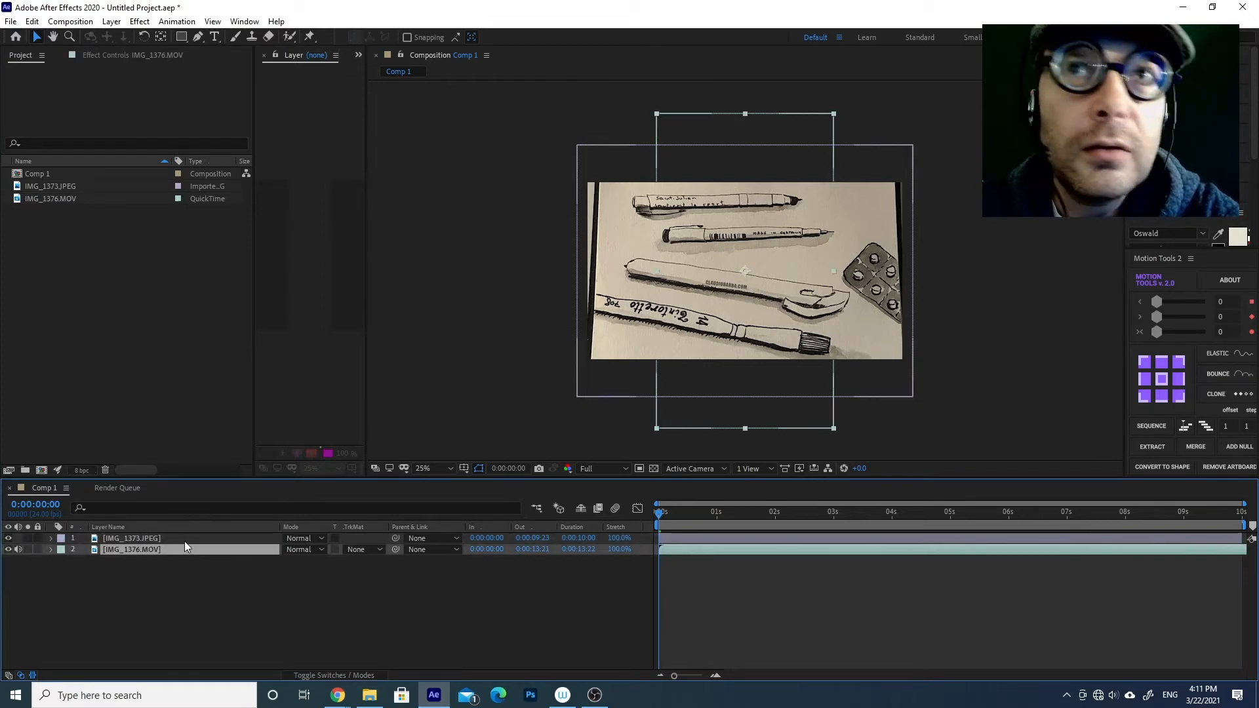
{"action": "left_click", "coordinate": [9, 539]}
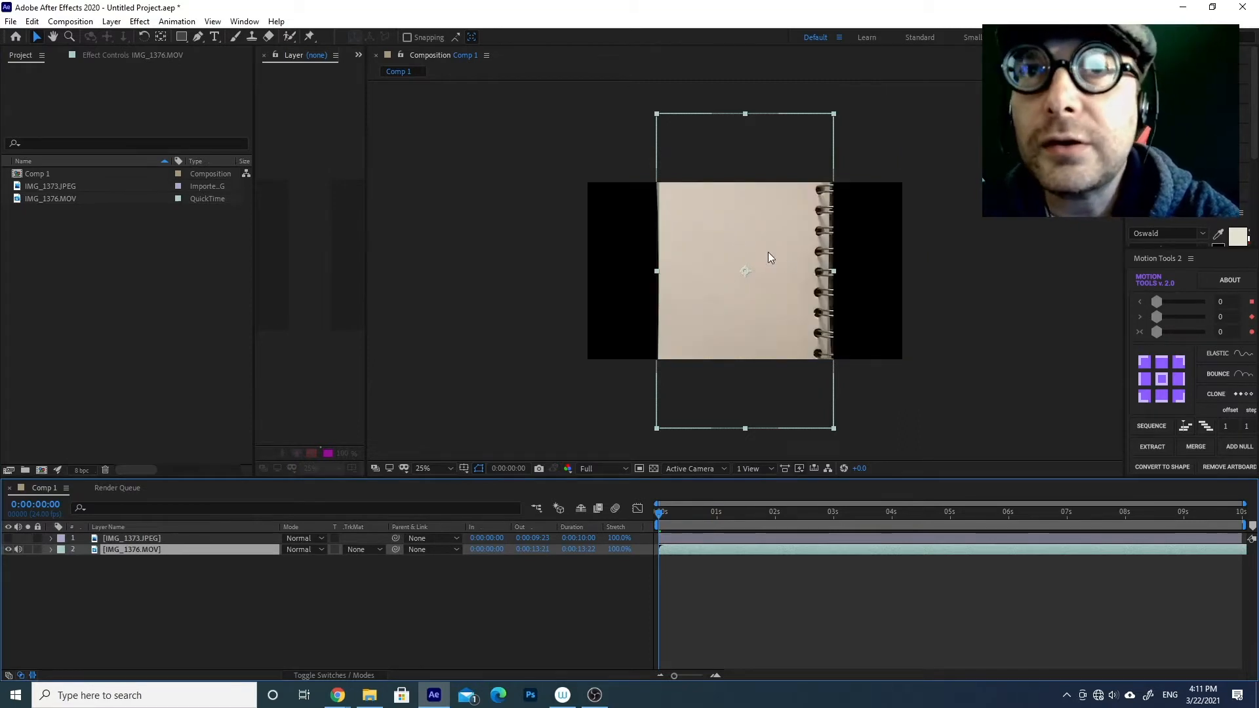
{"action": "left_click", "coordinate": [163, 558]}
{"action": "left_click", "coordinate": [164, 551]}
{"action": "key", "text": "r"}
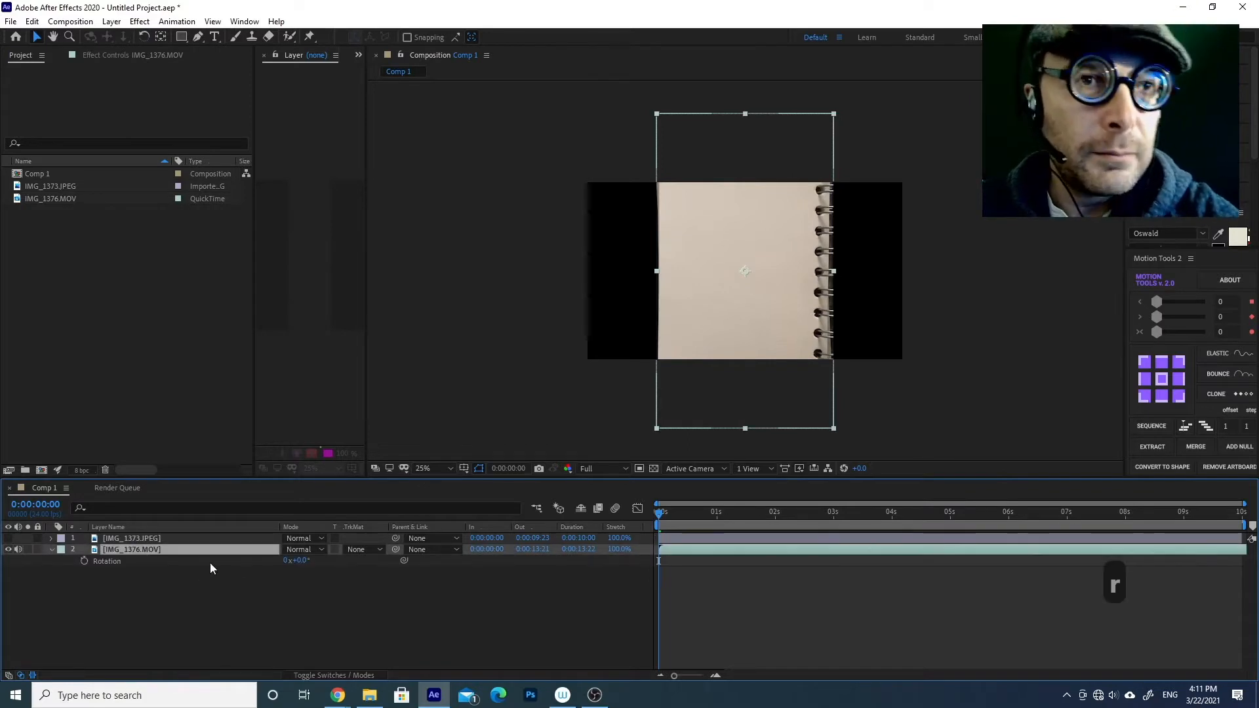
{"action": "left_click", "coordinate": [301, 561]}
{"action": "type", "text": "-90"}
{"action": "key", "text": "Return"}
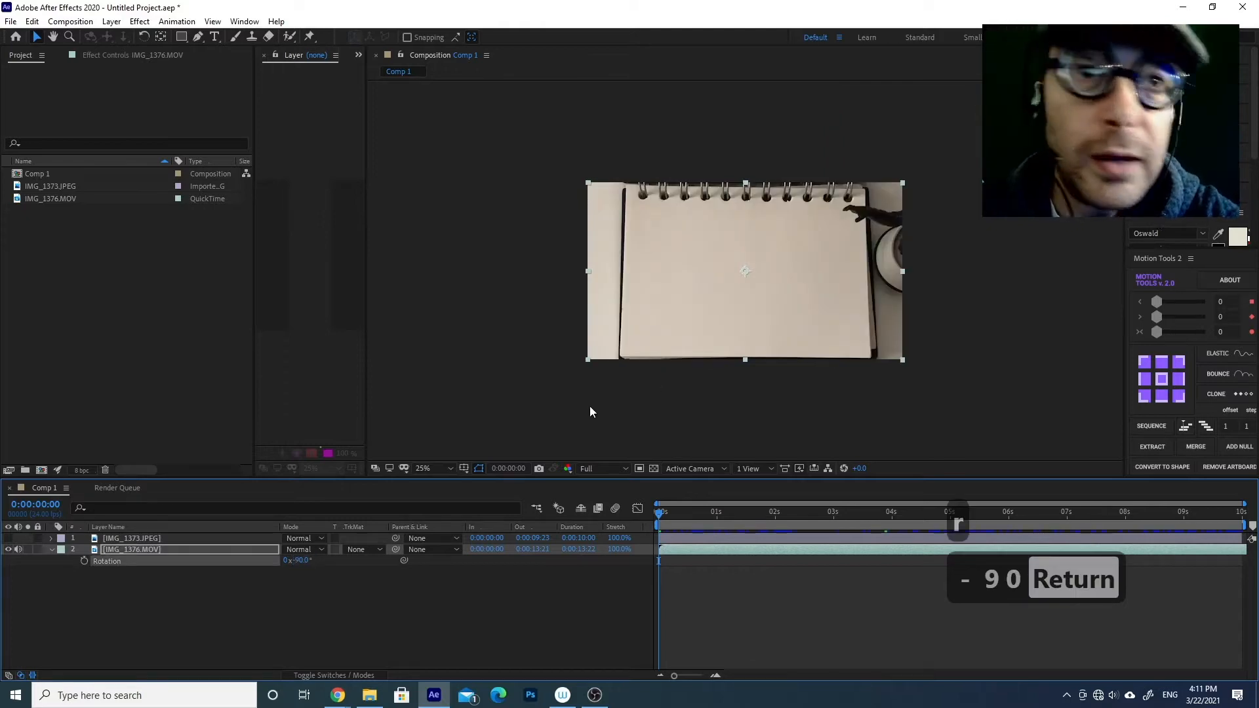
{"action": "left_click", "coordinate": [124, 612]}
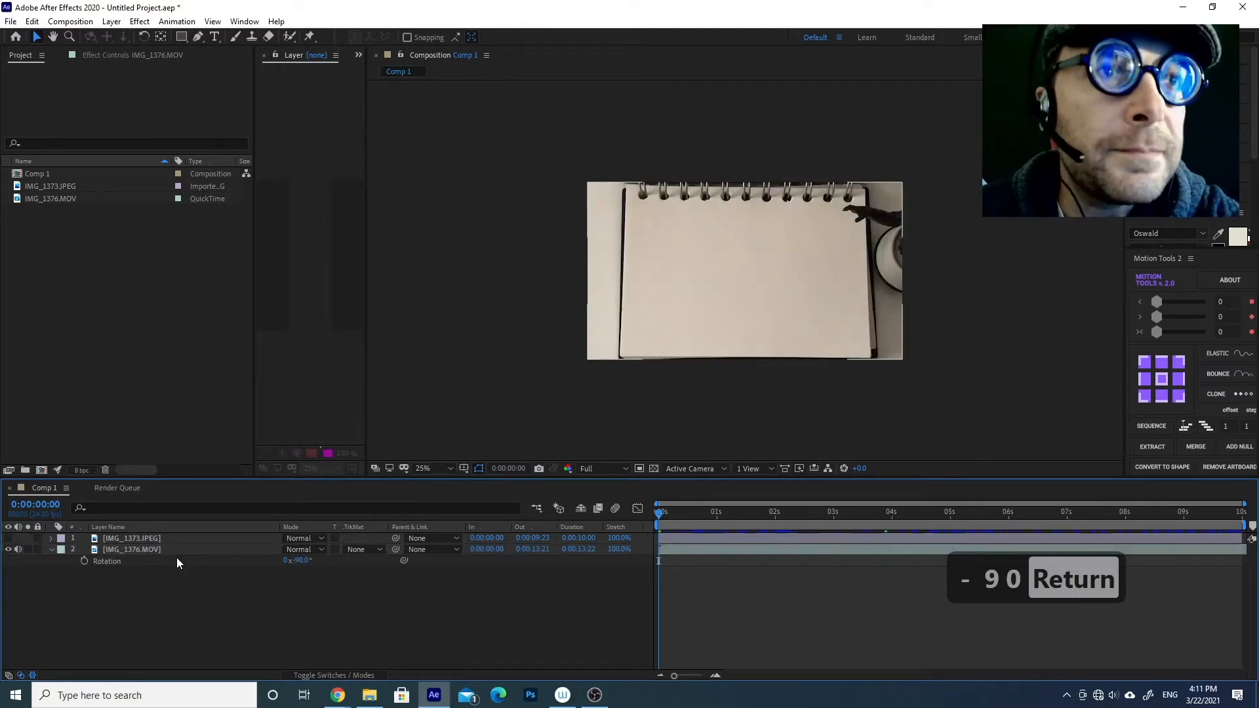
{"action": "left_click", "coordinate": [8, 539]}
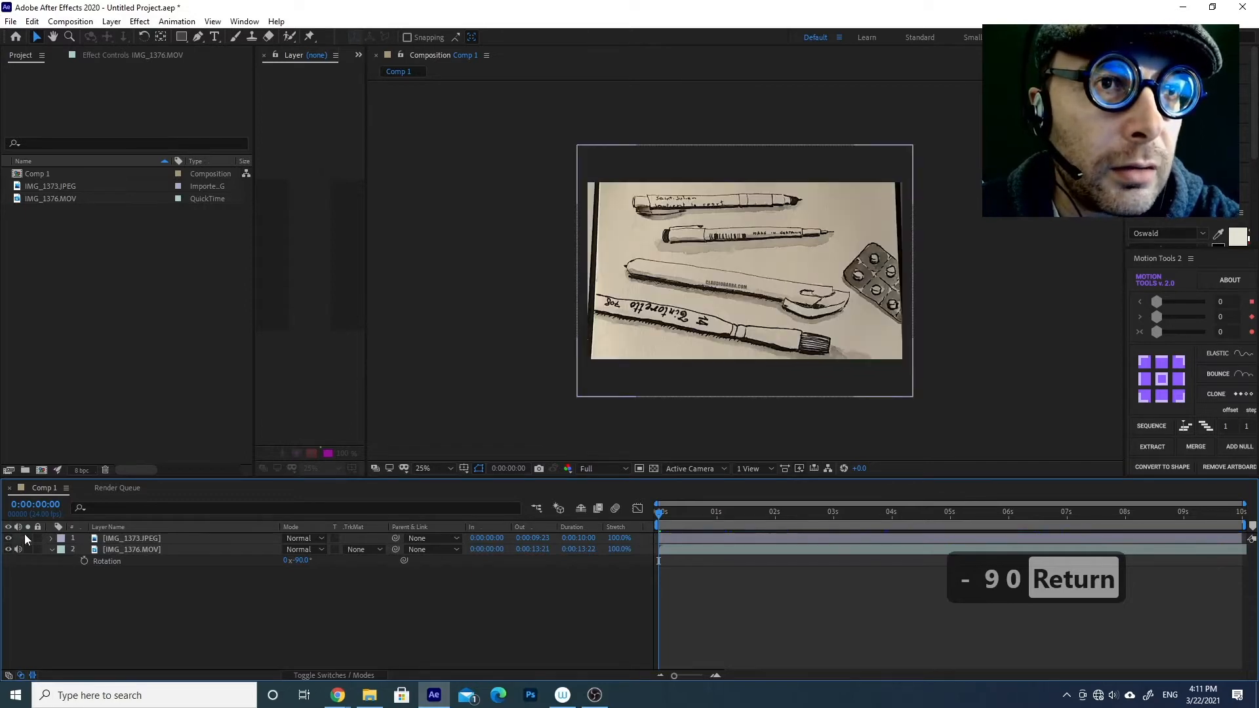
Start a Pen tool mask on the IMG_1373.JPEG layer, tracing the third drawn pen's tip and its long upper edge.
{"action": "left_click", "coordinate": [152, 538]}
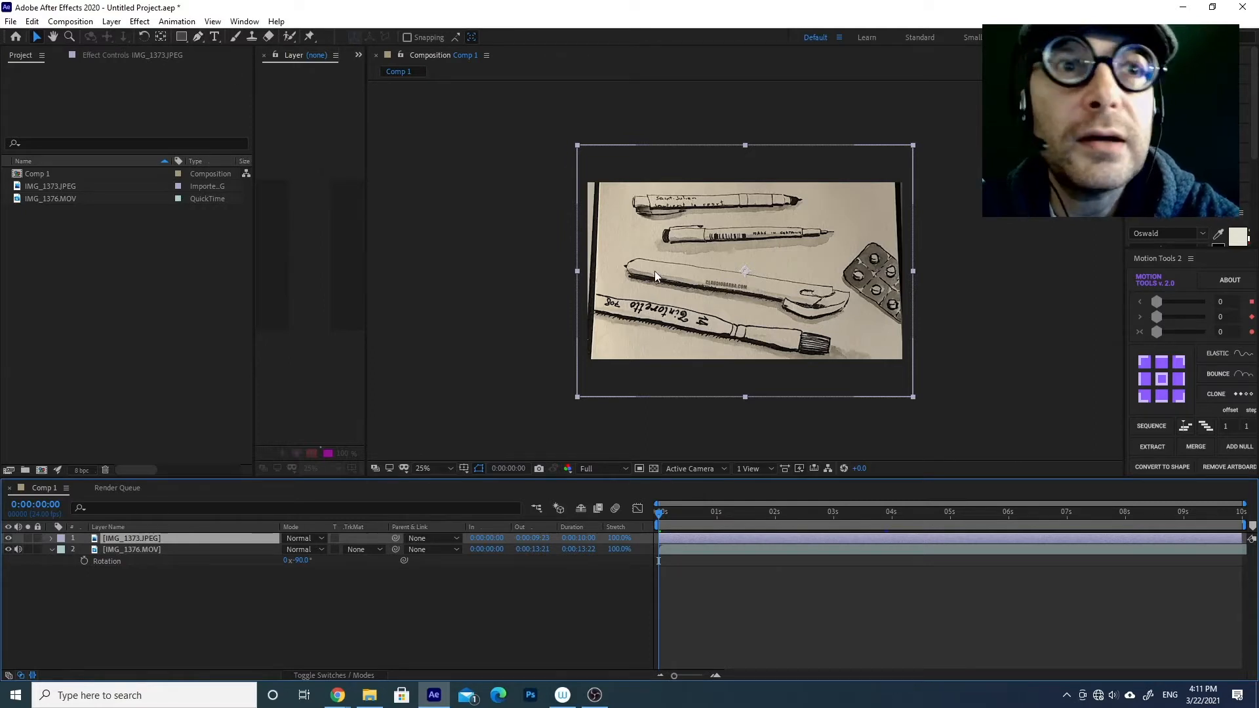
{"action": "left_click", "coordinate": [198, 36]}
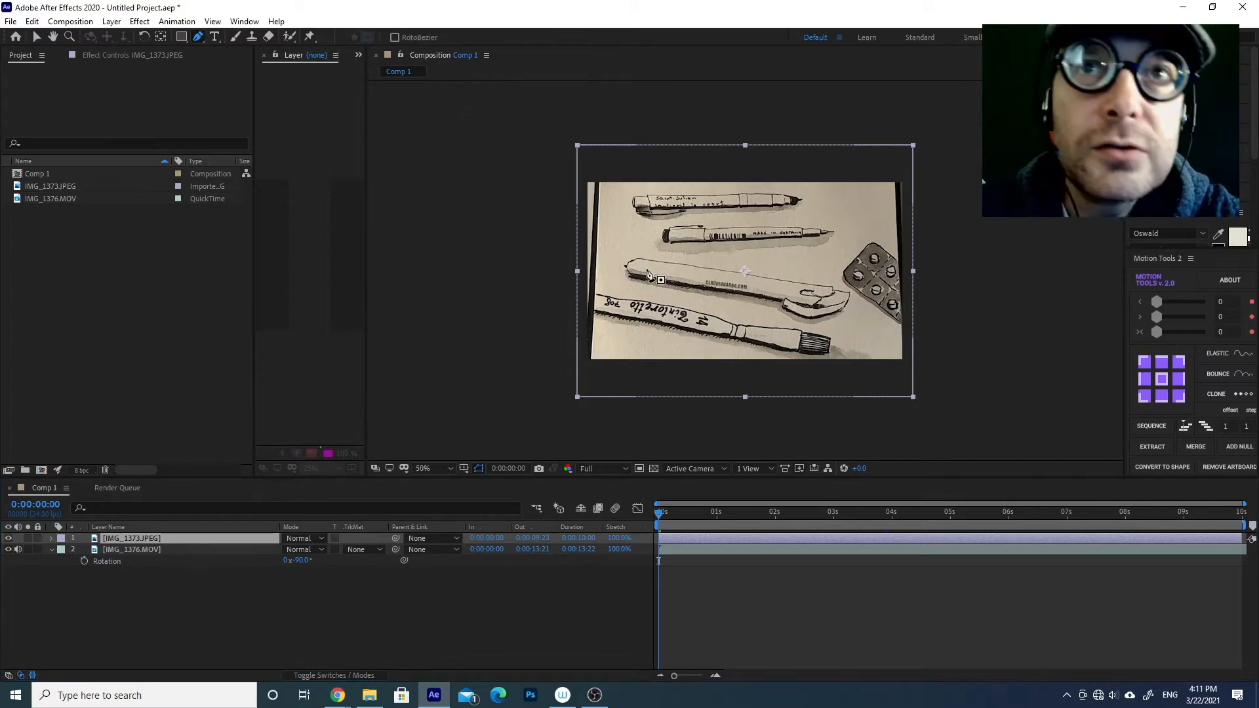
{"action": "key", "text": "period"}
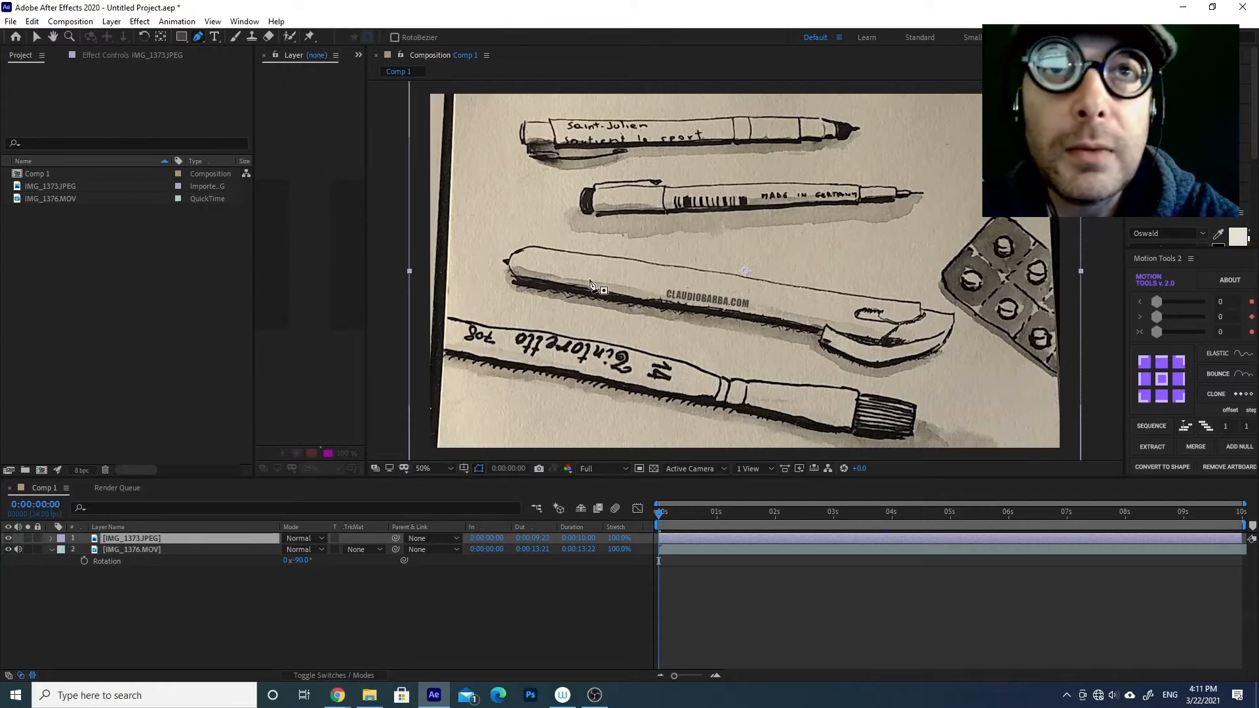
{"action": "key", "text": "period"}
{"action": "left_click_drag", "start_coordinate": [505, 274], "coordinate": [731, 275]}
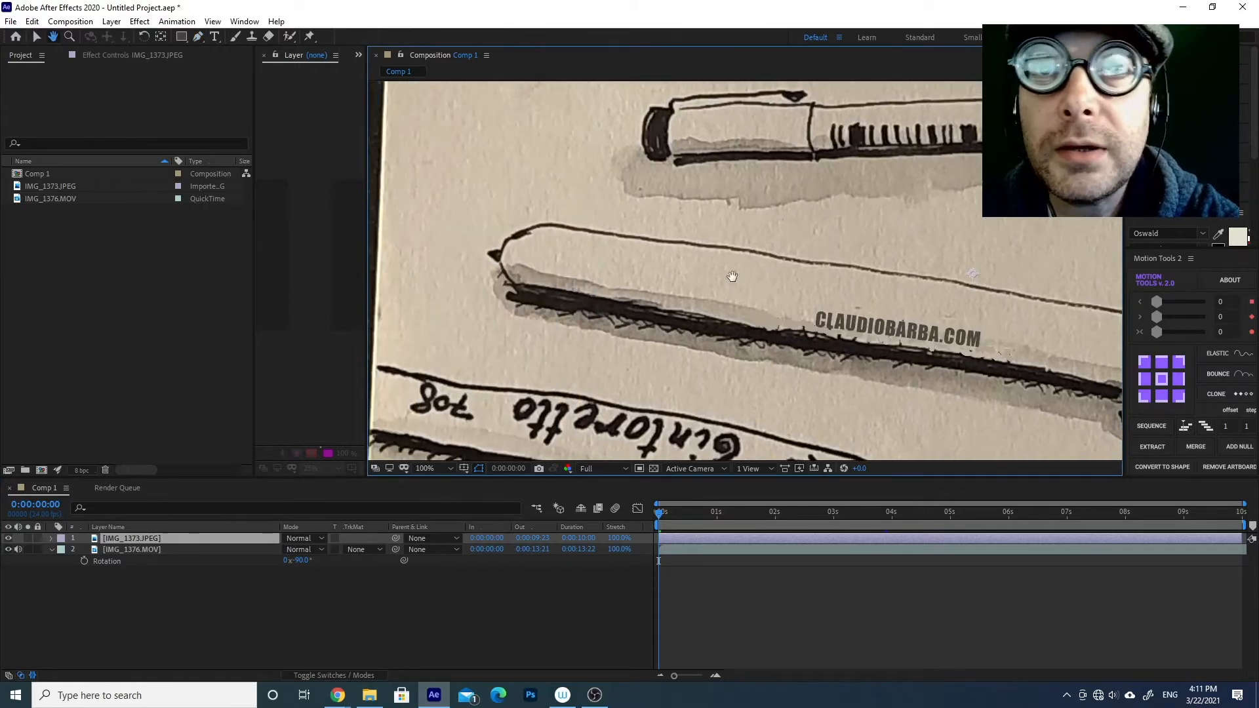
{"action": "key", "text": "comma"}
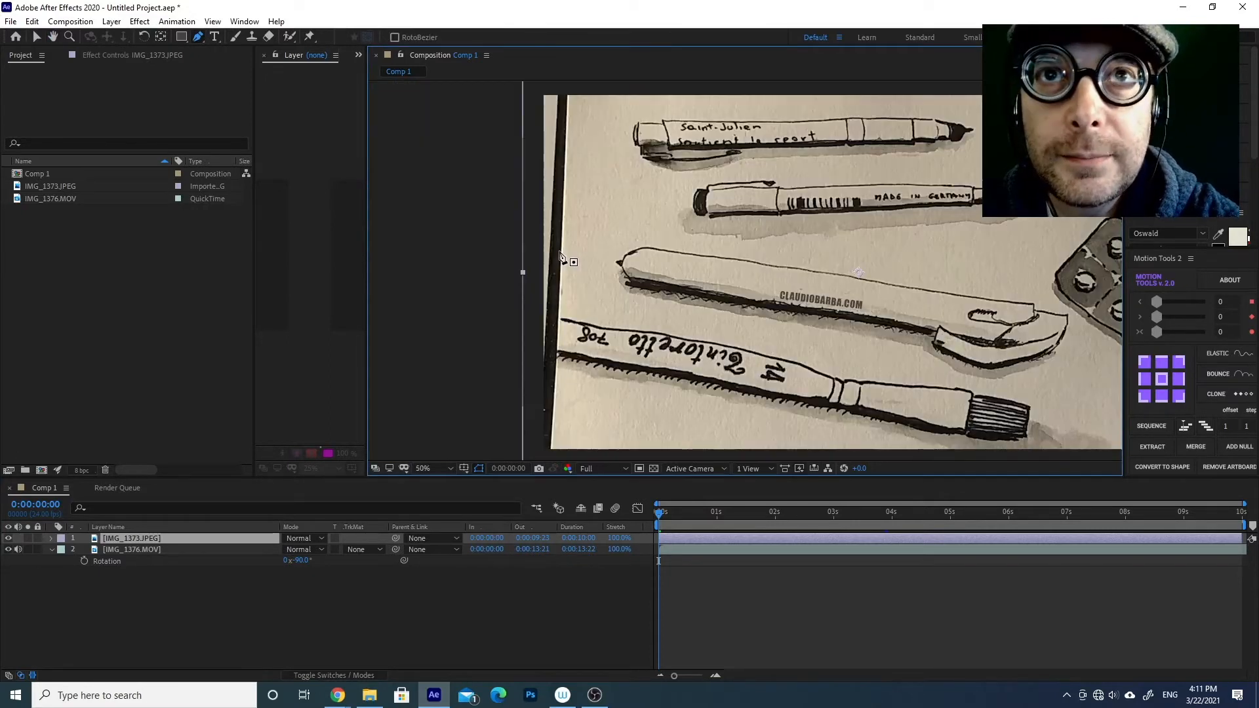
{"action": "left_click", "coordinate": [621, 259]}
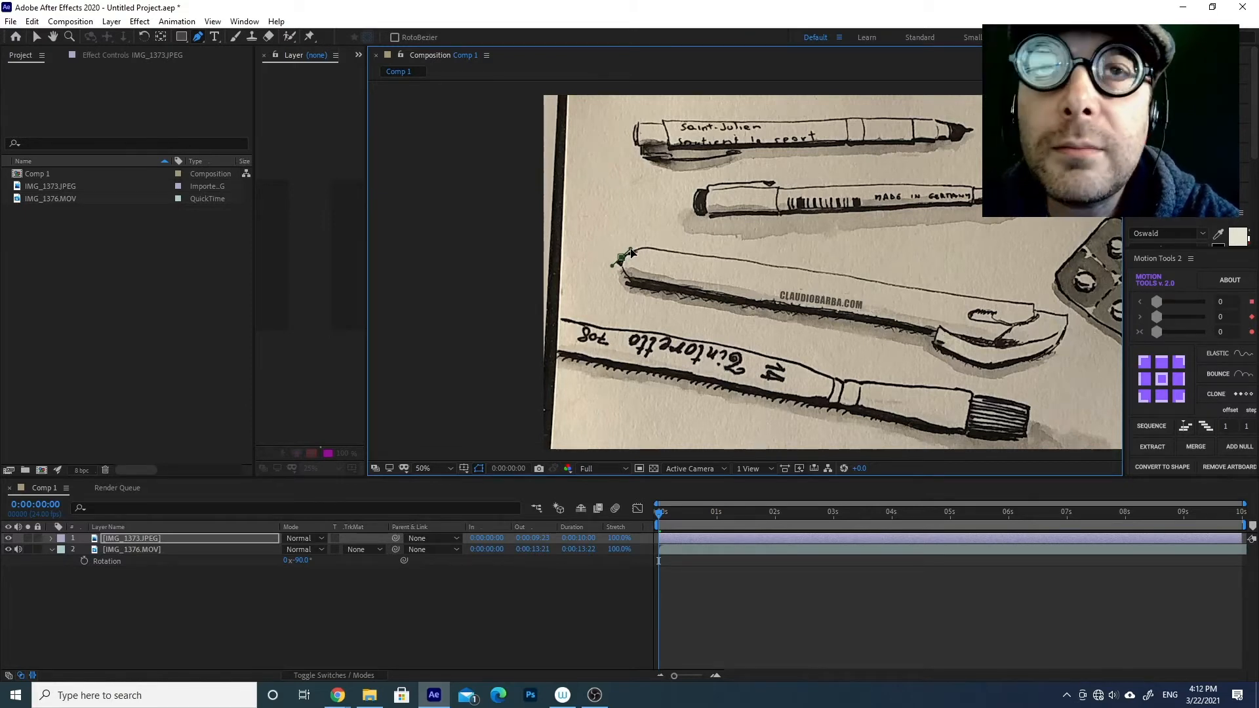
{"action": "left_click_drag", "start_coordinate": [647, 245], "coordinate": [657, 246]}
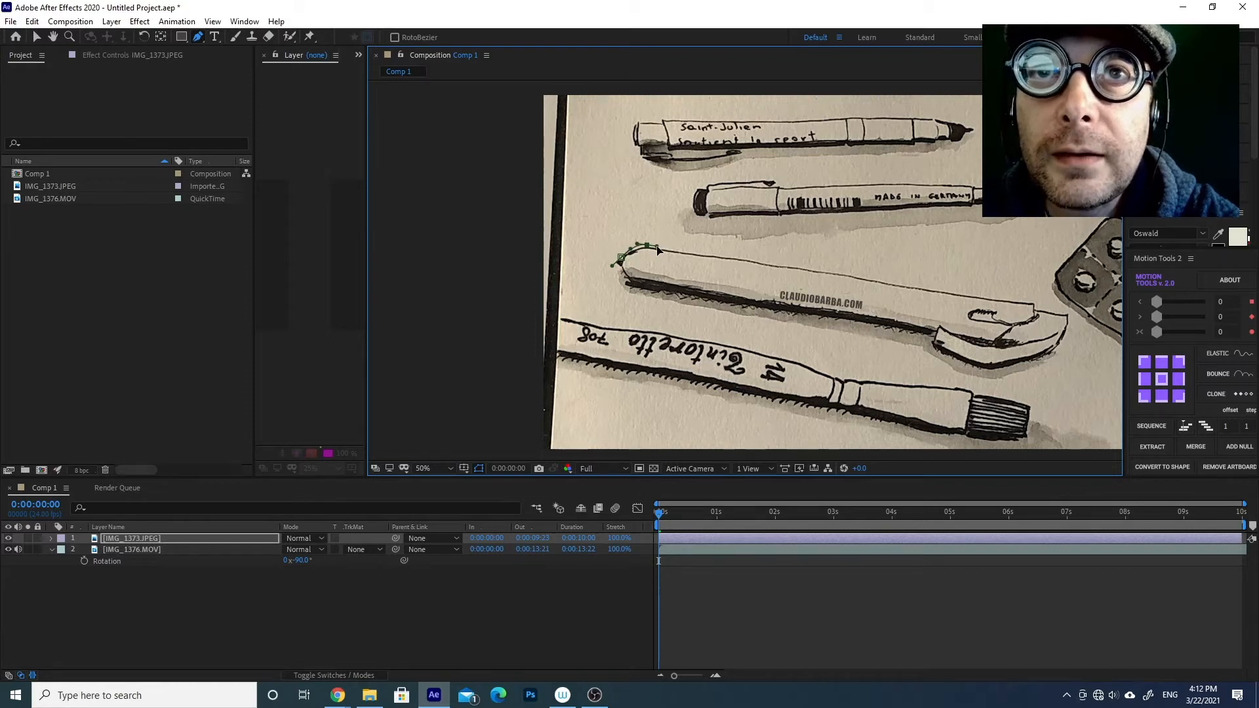
{"action": "left_click", "coordinate": [795, 265]}
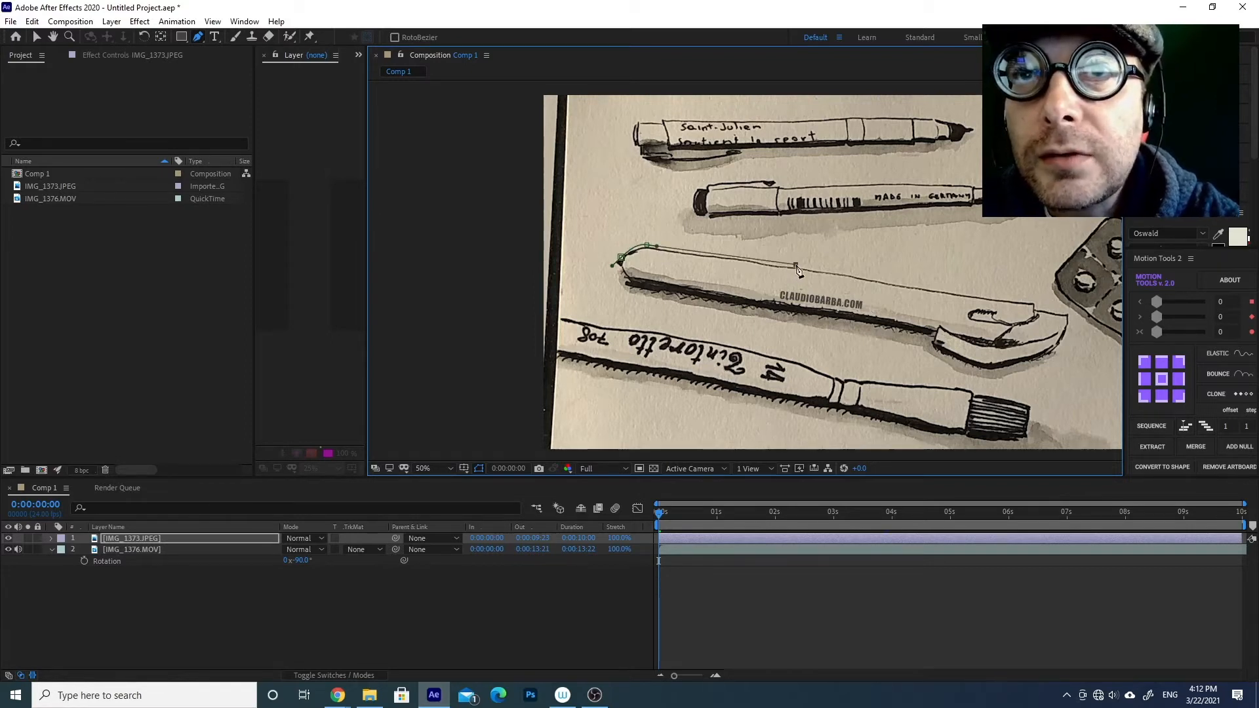
{"action": "left_click", "coordinate": [959, 290]}
{"action": "left_click", "coordinate": [1036, 301]}
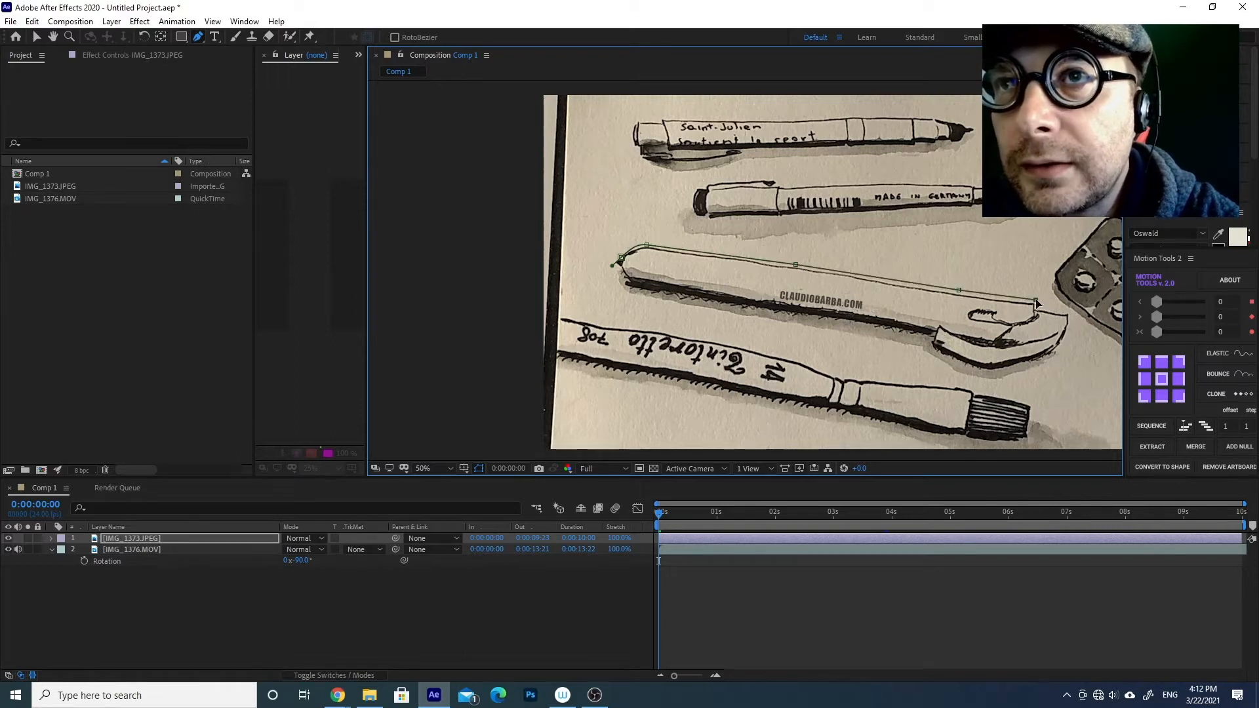
Finish the IMG_1373.JPEG pen mask by tracing around the curved clip and along the lower edge, closing the path at the tip.
{"action": "left_click", "coordinate": [1069, 313]}
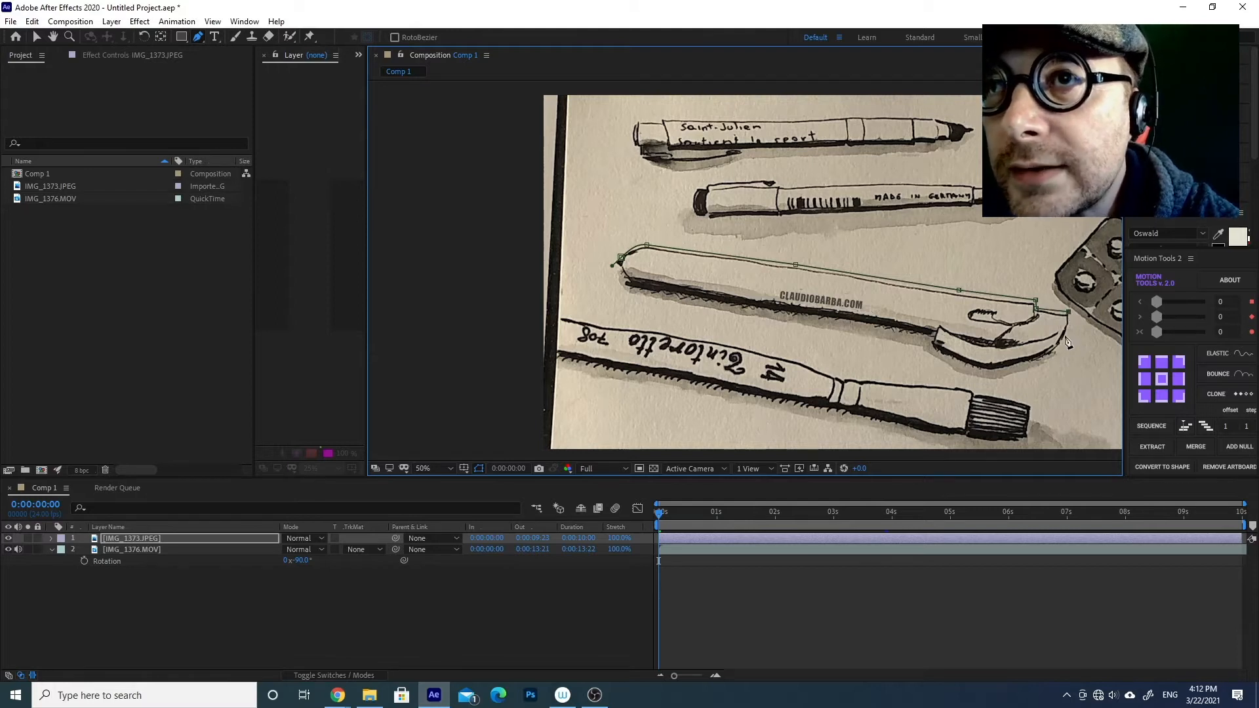
{"action": "left_click", "coordinate": [1062, 344]}
{"action": "left_click_drag", "start_coordinate": [1055, 355], "coordinate": [999, 372]}
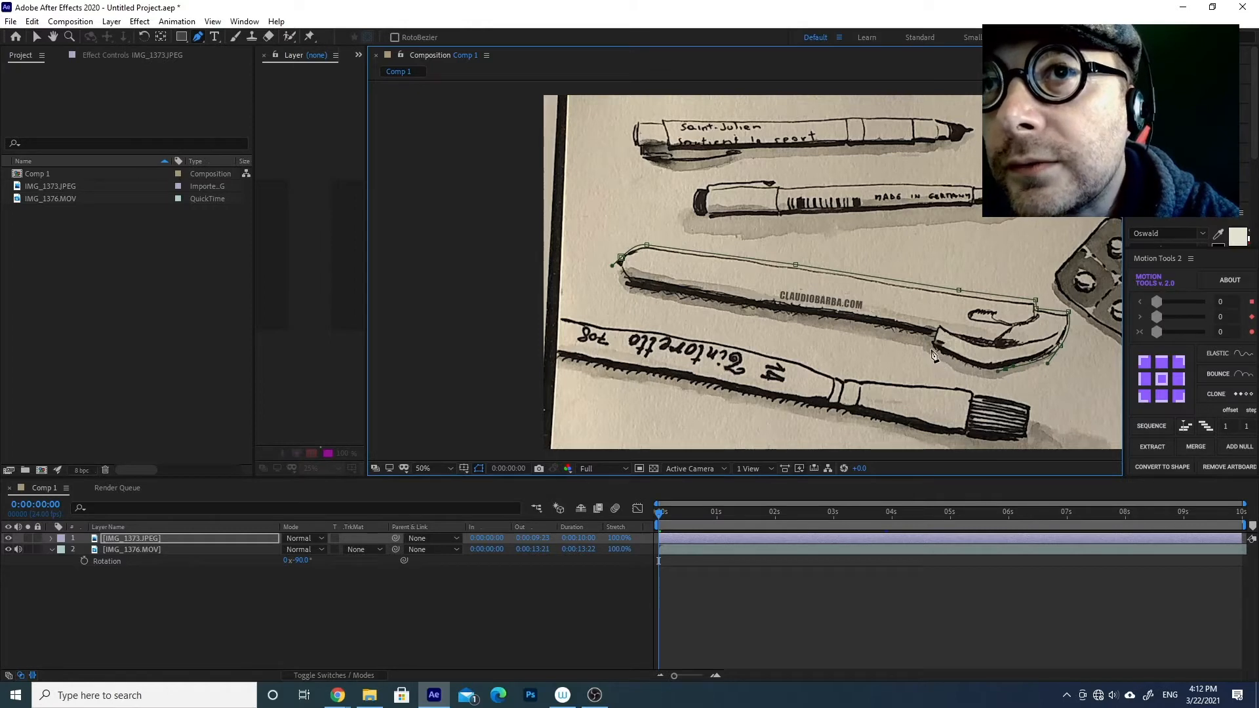
{"action": "left_click_drag", "start_coordinate": [930, 348], "coordinate": [914, 336]}
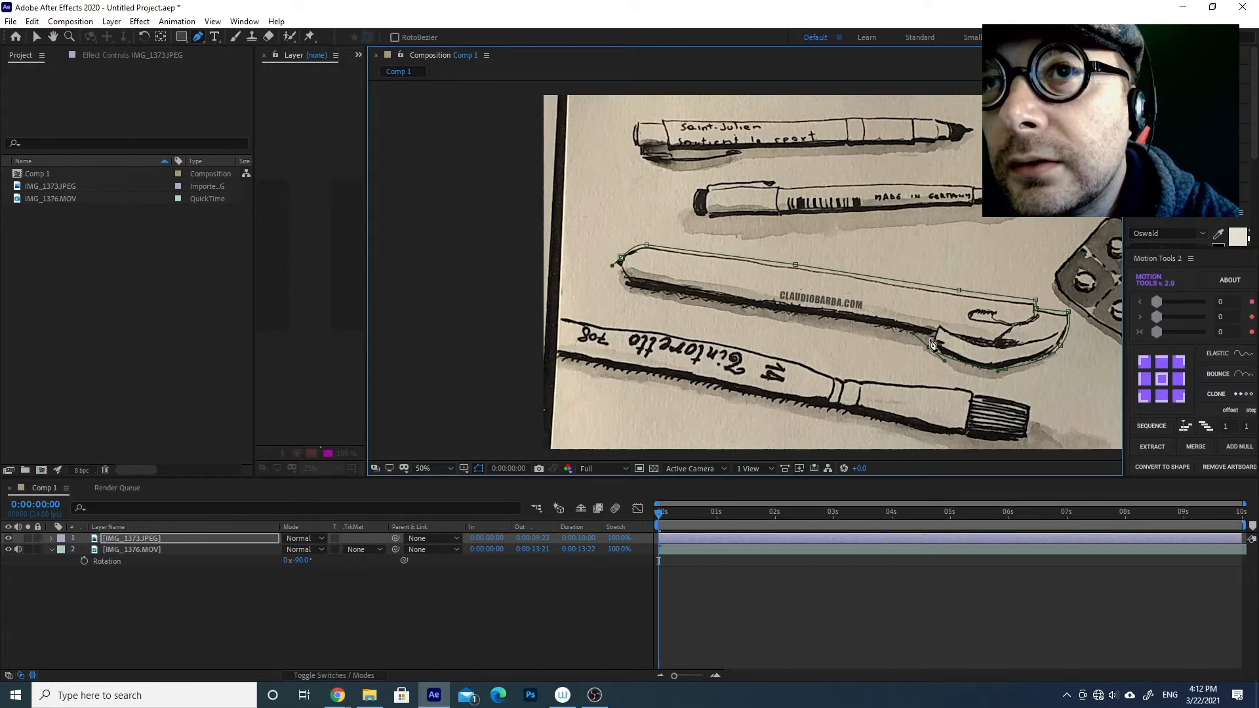
{"action": "left_click", "coordinate": [933, 335]}
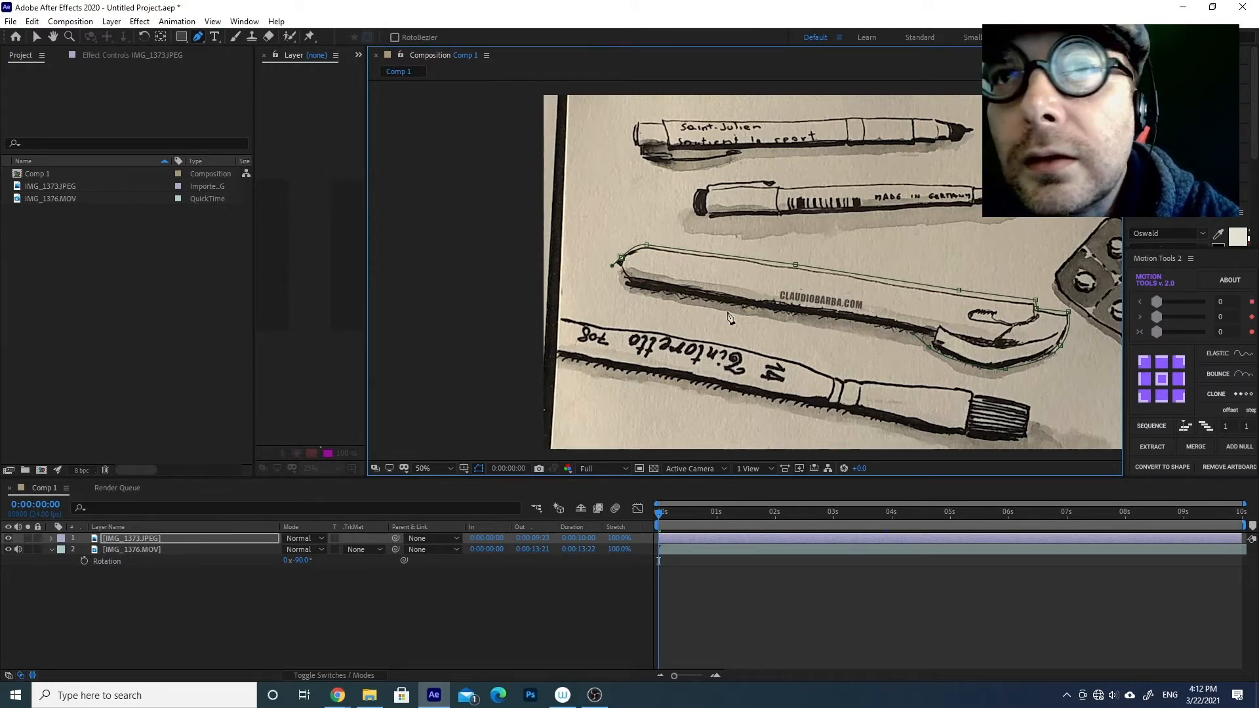
{"action": "left_click", "coordinate": [768, 310]}
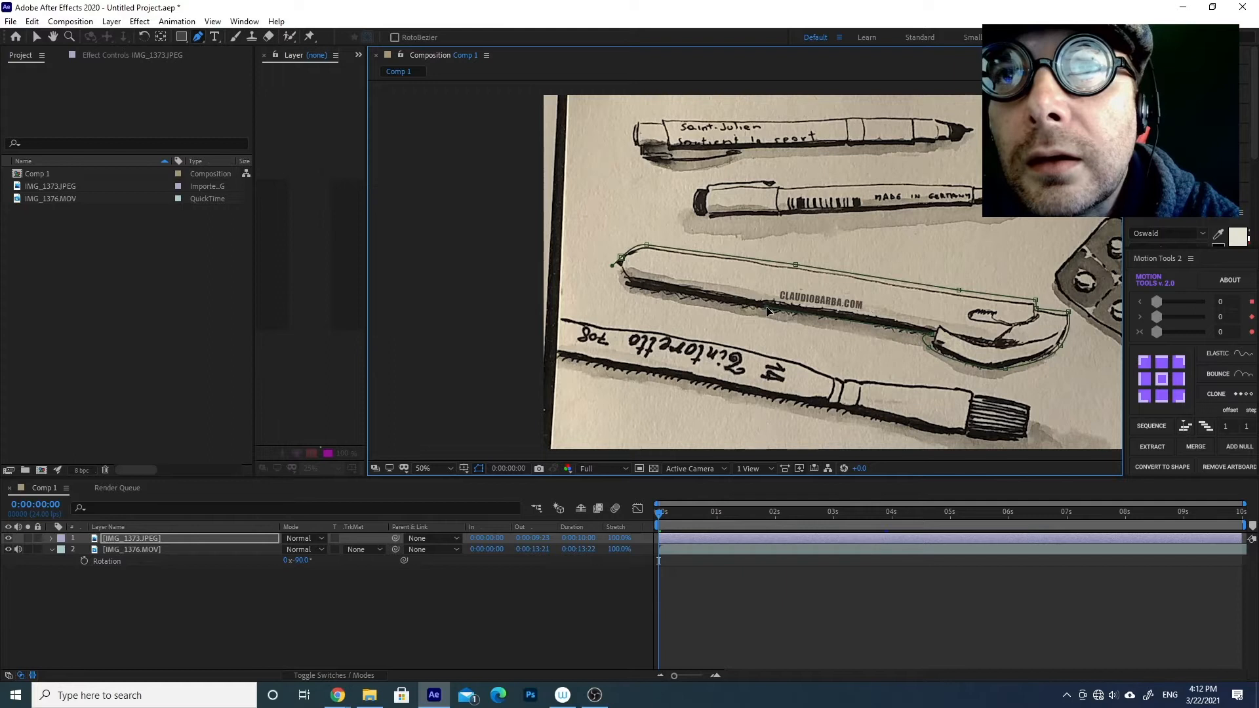
{"action": "left_click", "coordinate": [622, 263]}
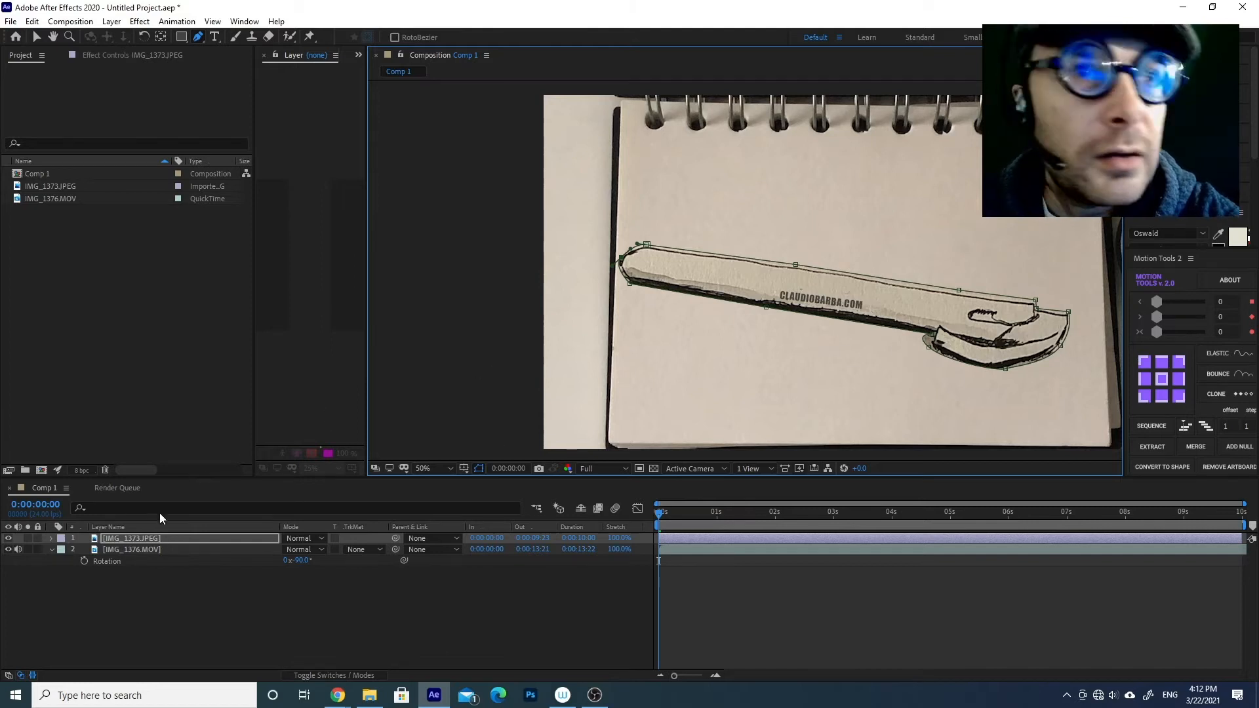
Reveal the IMG_1373.JPEG layer's mask, try Mask 1 in Subtract mode and restore it to Add.
{"action": "left_click", "coordinate": [155, 537]}
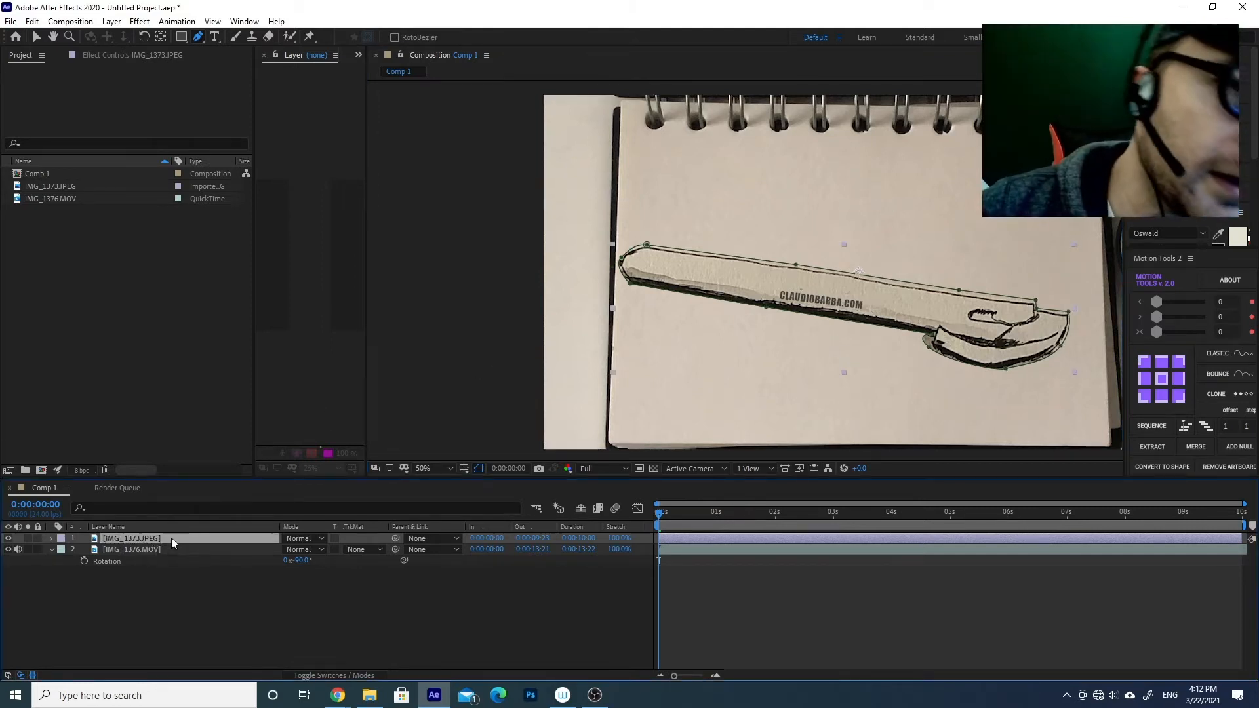
{"action": "key", "text": "m"}
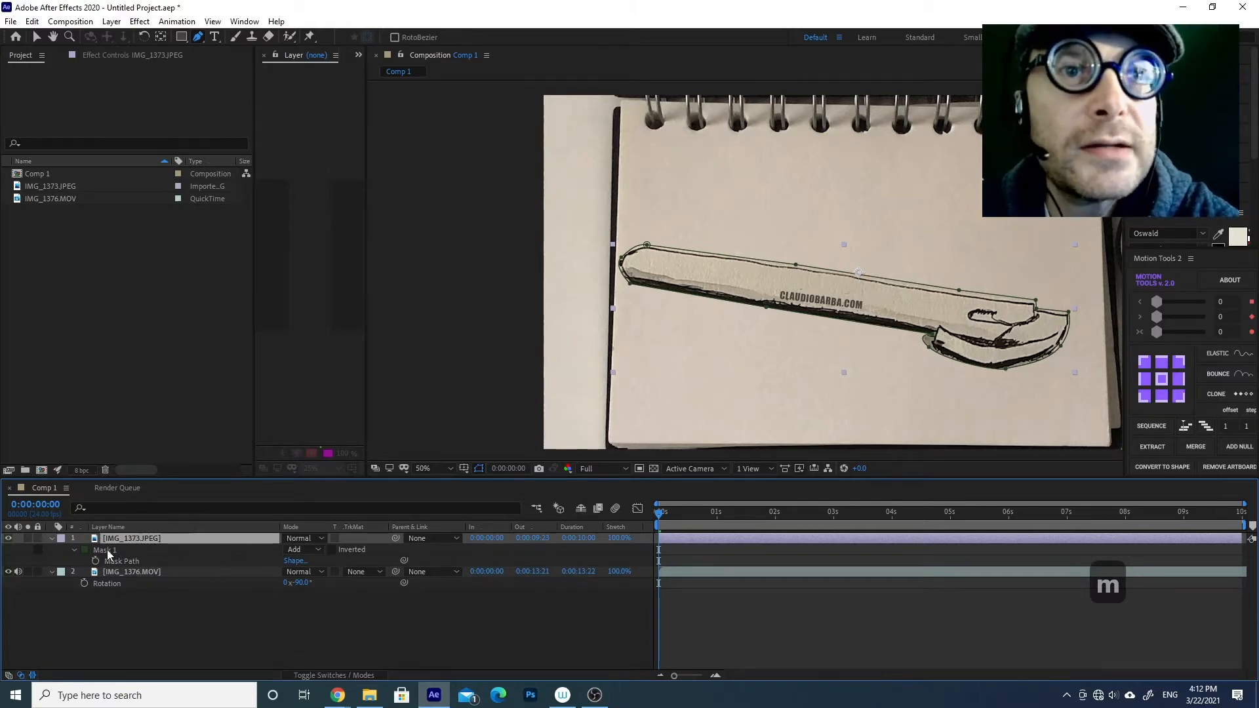
{"action": "left_click", "coordinate": [305, 549]}
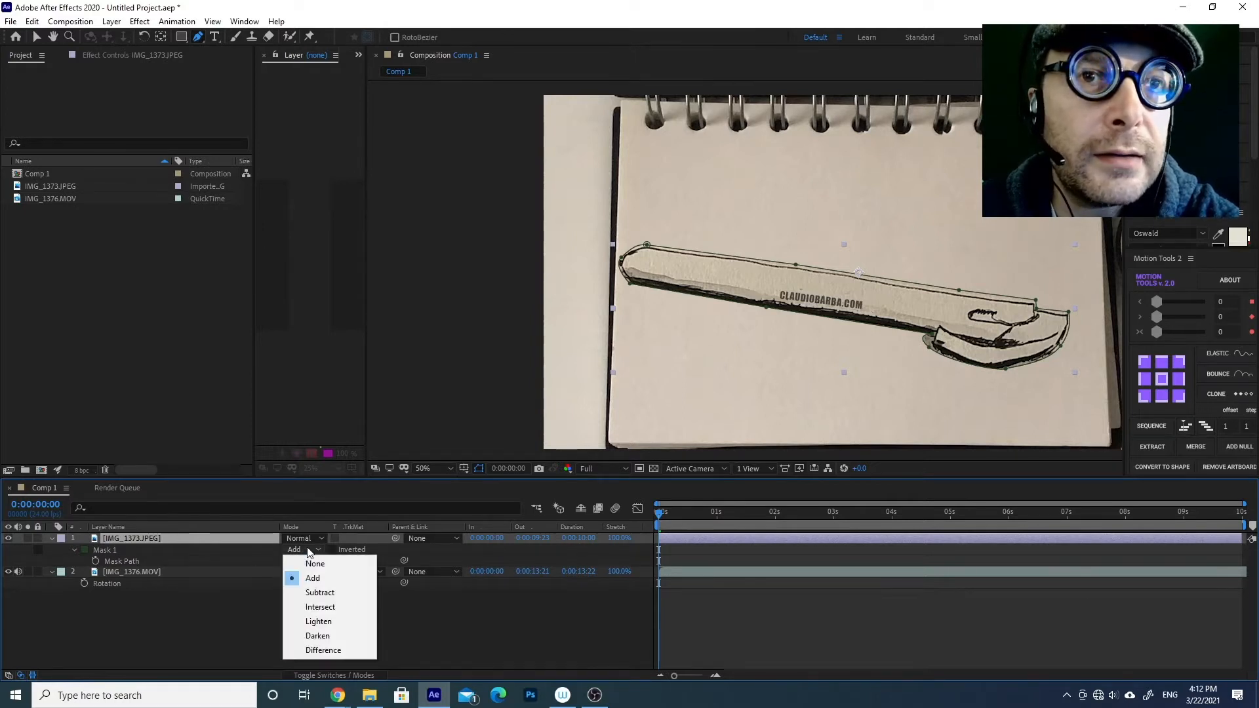
{"action": "left_click", "coordinate": [322, 591]}
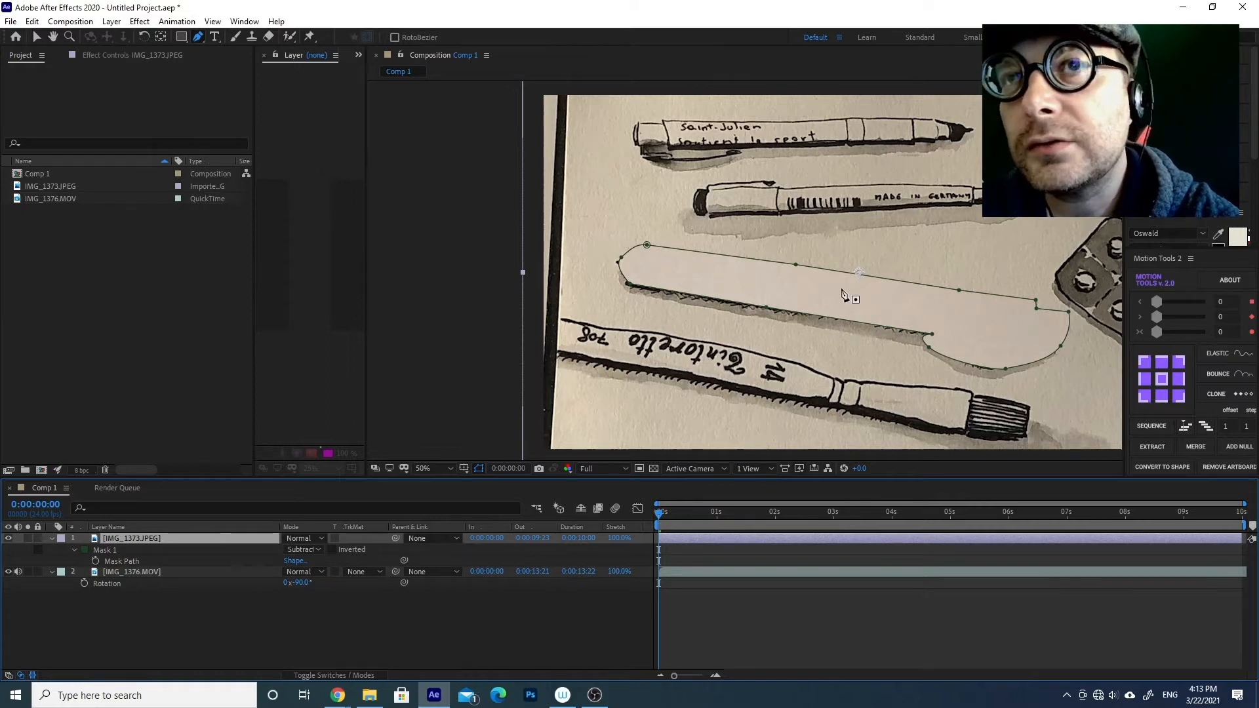
{"action": "left_click", "coordinate": [314, 549]}
{"action": "left_click", "coordinate": [313, 580]}
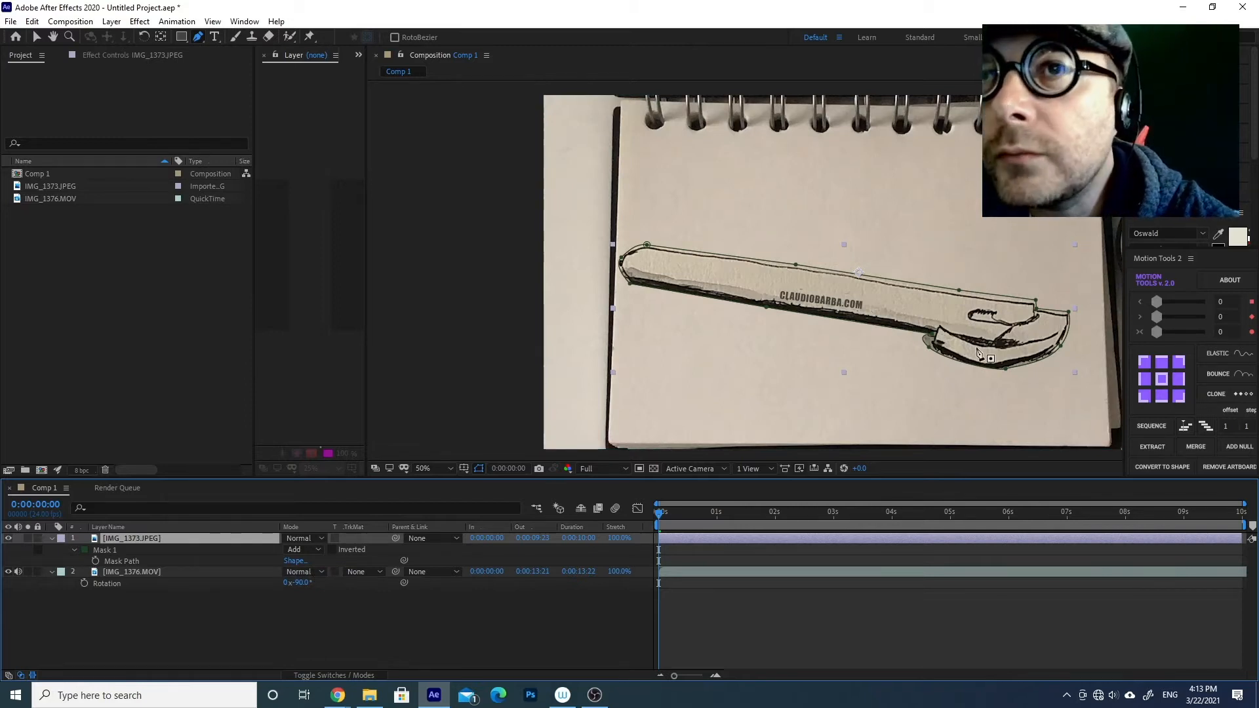
Refine the mask point and its curve handle where the pen's clip meets the lower edge, hugging the drawn outline more tightly.
{"action": "left_click", "coordinate": [930, 348]}
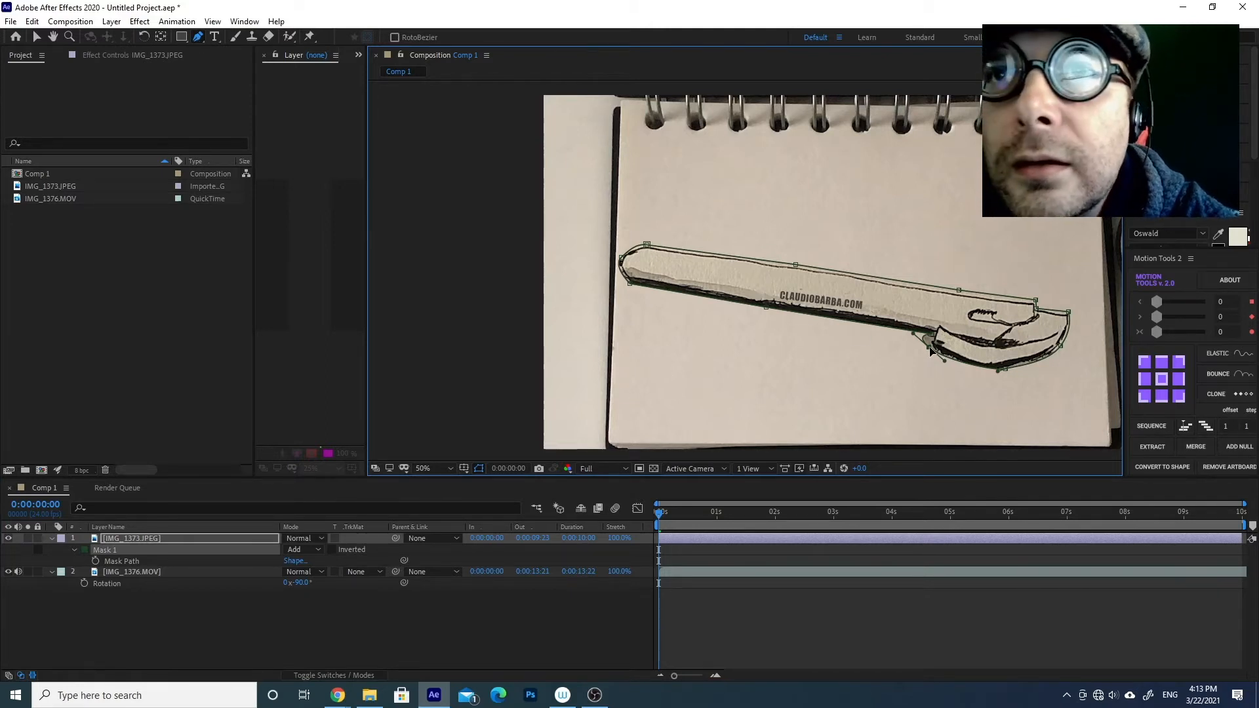
{"action": "left_click_drag", "start_coordinate": [929, 348], "coordinate": [932, 353]}
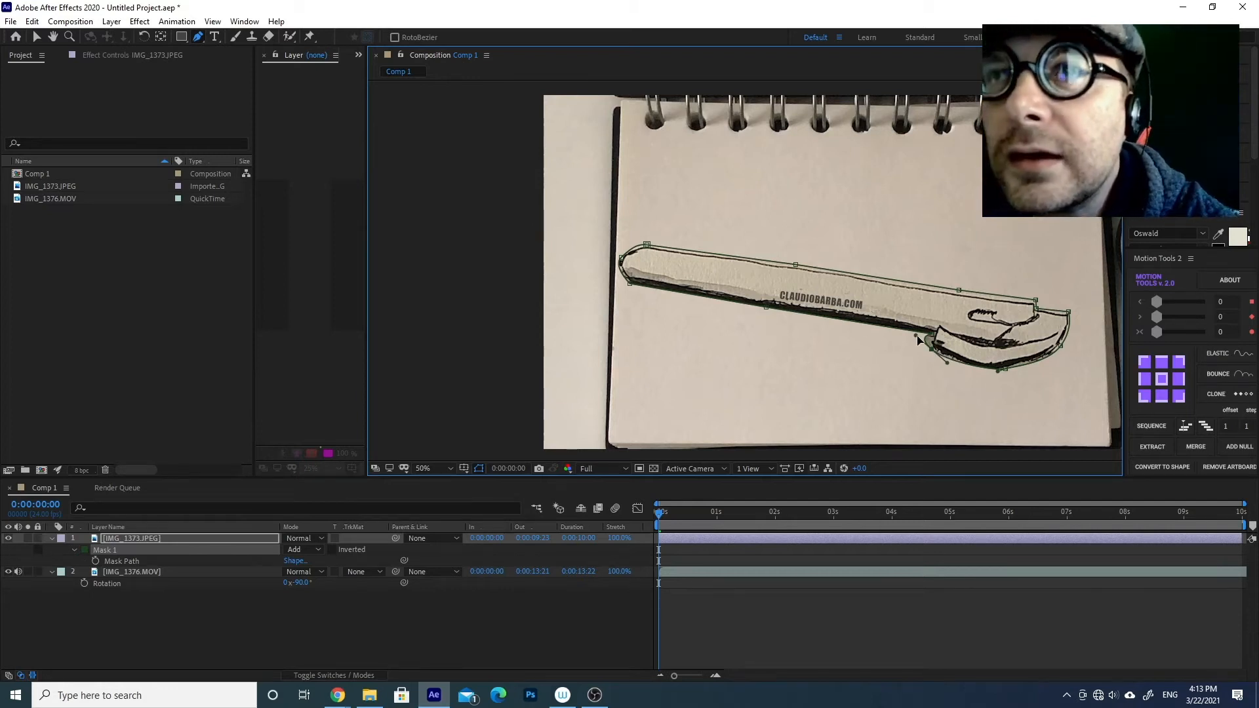
{"action": "mouse_move", "coordinate": [915, 336]}
{"action": "left_mouse_down"}
{"action": "mouse_move", "coordinate": [900, 333]}
{"action": "mouse_move", "coordinate": [919, 338]}
{"action": "left_mouse_up"}
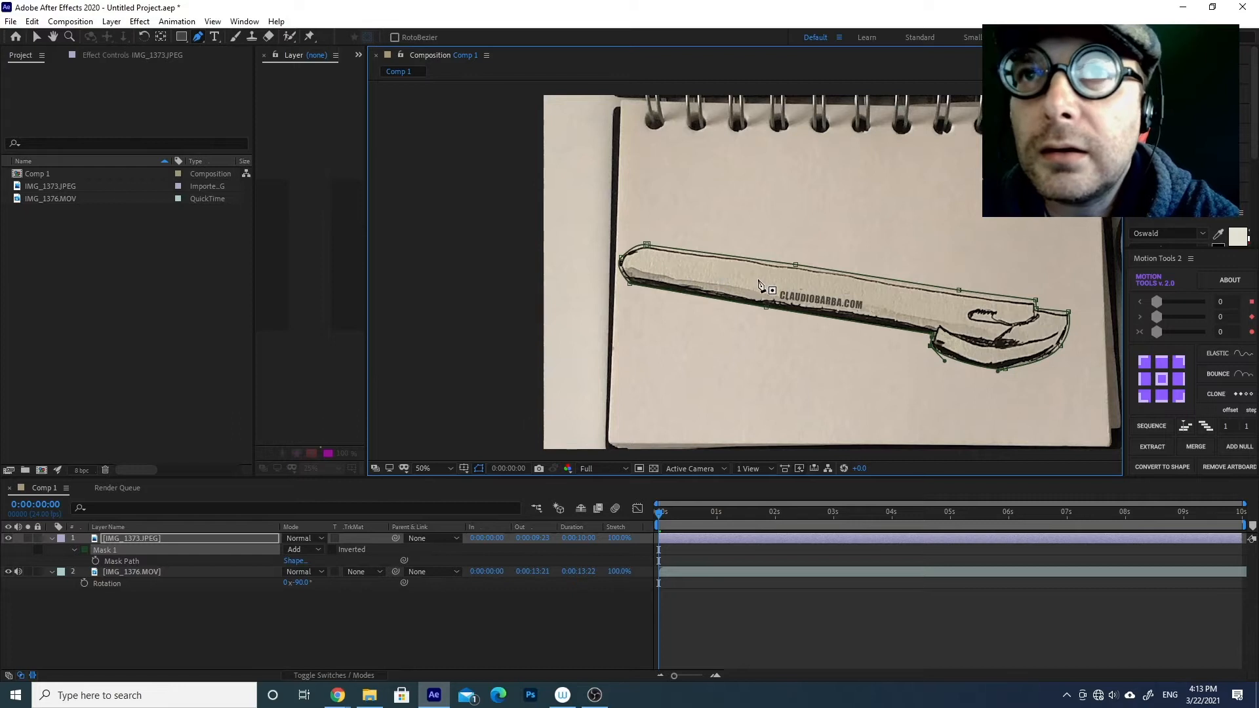
Reposition the masked pen on the notebook page, placing the IMG_1373.JPEG layer at about 992, 468.
{"action": "left_click", "coordinate": [35, 38]}
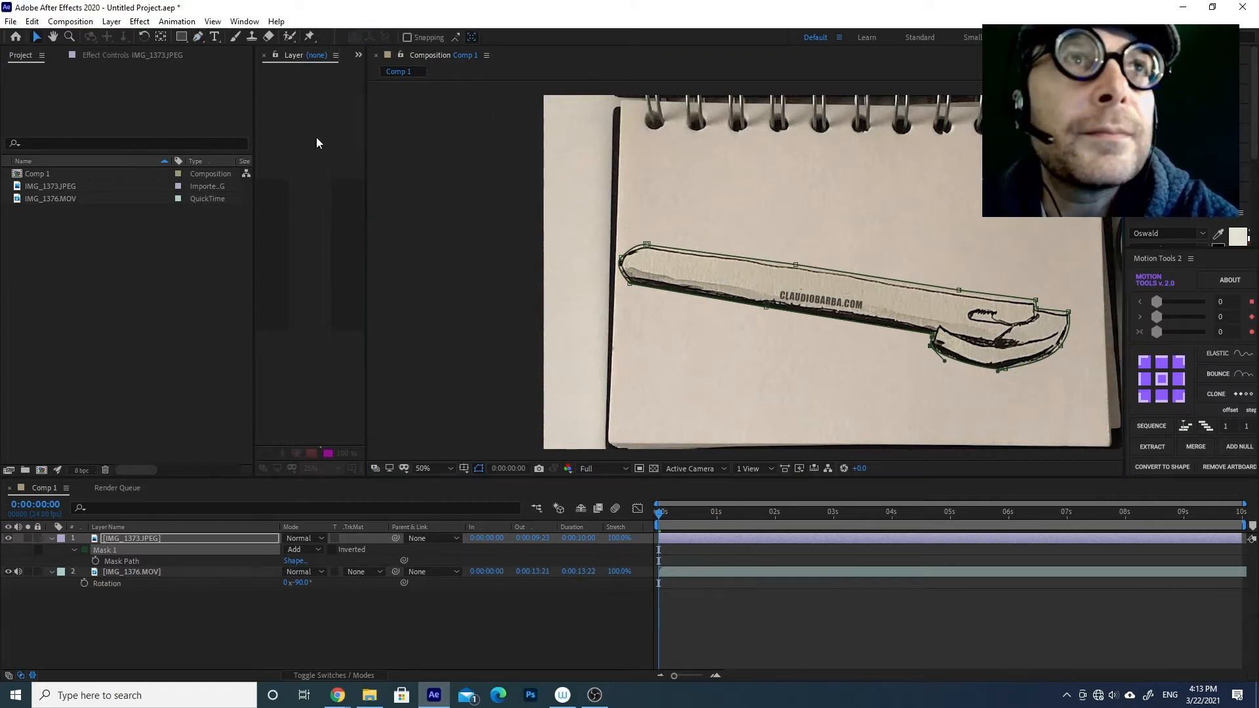
{"action": "scroll", "coordinate": [817, 291], "scroll_direction": "down", "scroll_amount": 2}
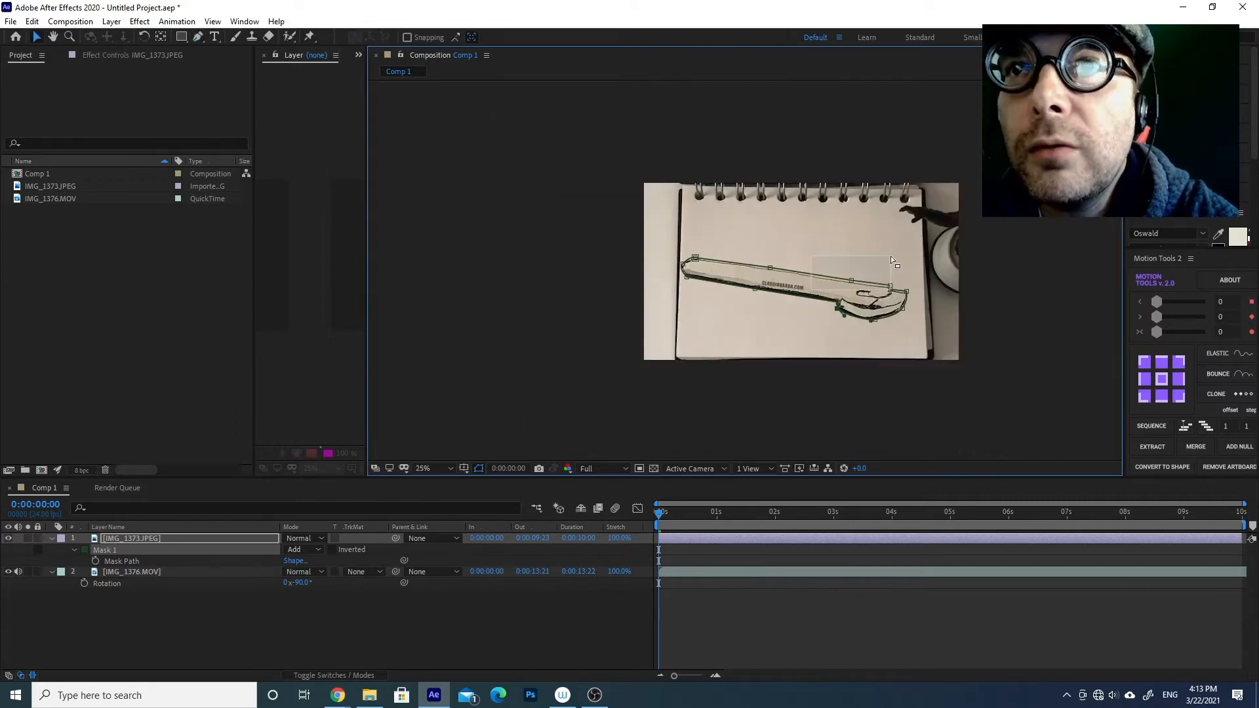
{"action": "left_click", "coordinate": [782, 282]}
{"action": "mouse_move", "coordinate": [793, 280]}
{"action": "left_mouse_down"}
{"action": "mouse_move", "coordinate": [797, 252]}
{"action": "mouse_move", "coordinate": [804, 282]}
{"action": "mouse_move", "coordinate": [803, 250]}
{"action": "left_mouse_up"}
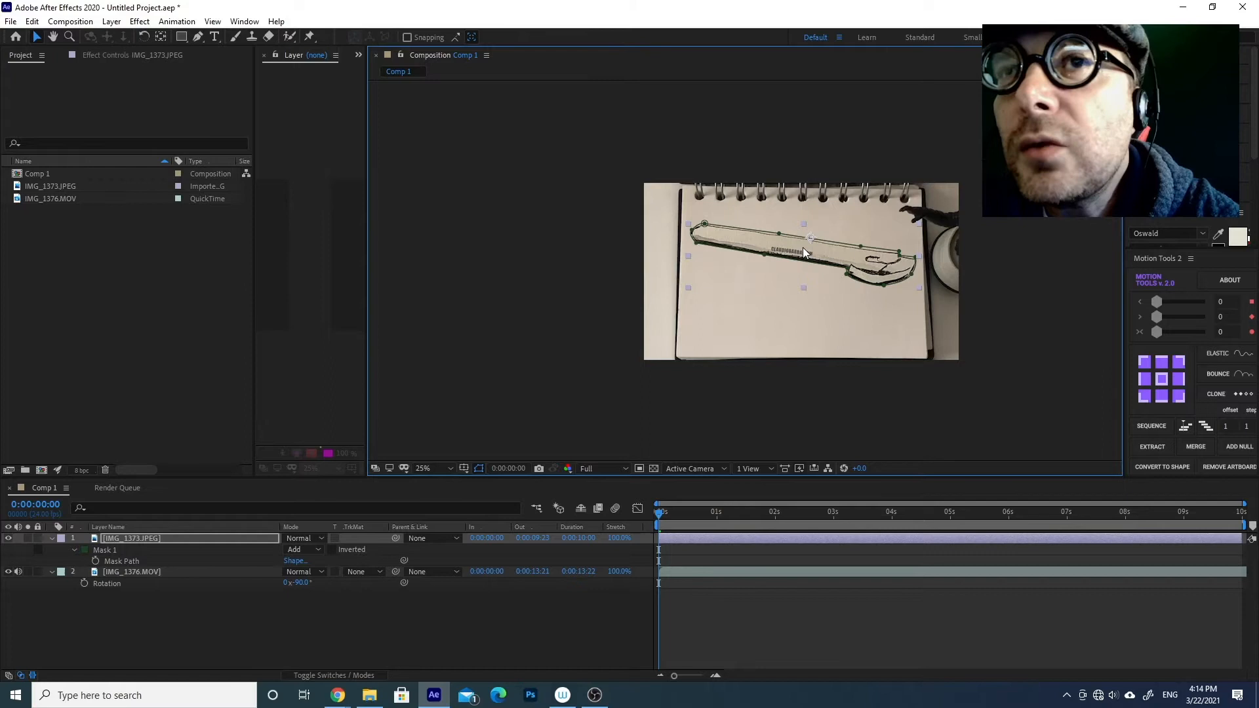
{"action": "left_click_drag", "start_coordinate": [804, 249], "coordinate": [794, 271]}
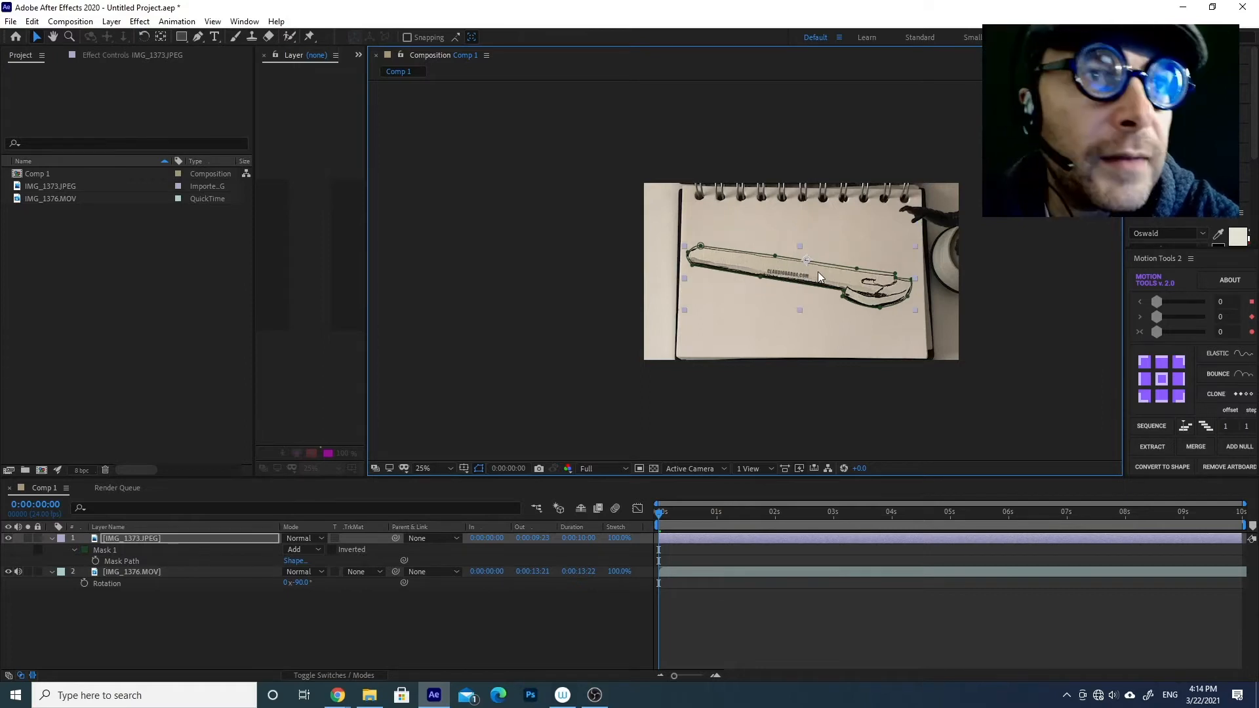
Collapse the IMG_1373.JPEG layer's mask properties and expand its Transform properties.
{"action": "left_click", "coordinate": [51, 539]}
{"action": "left_click", "coordinate": [51, 540]}
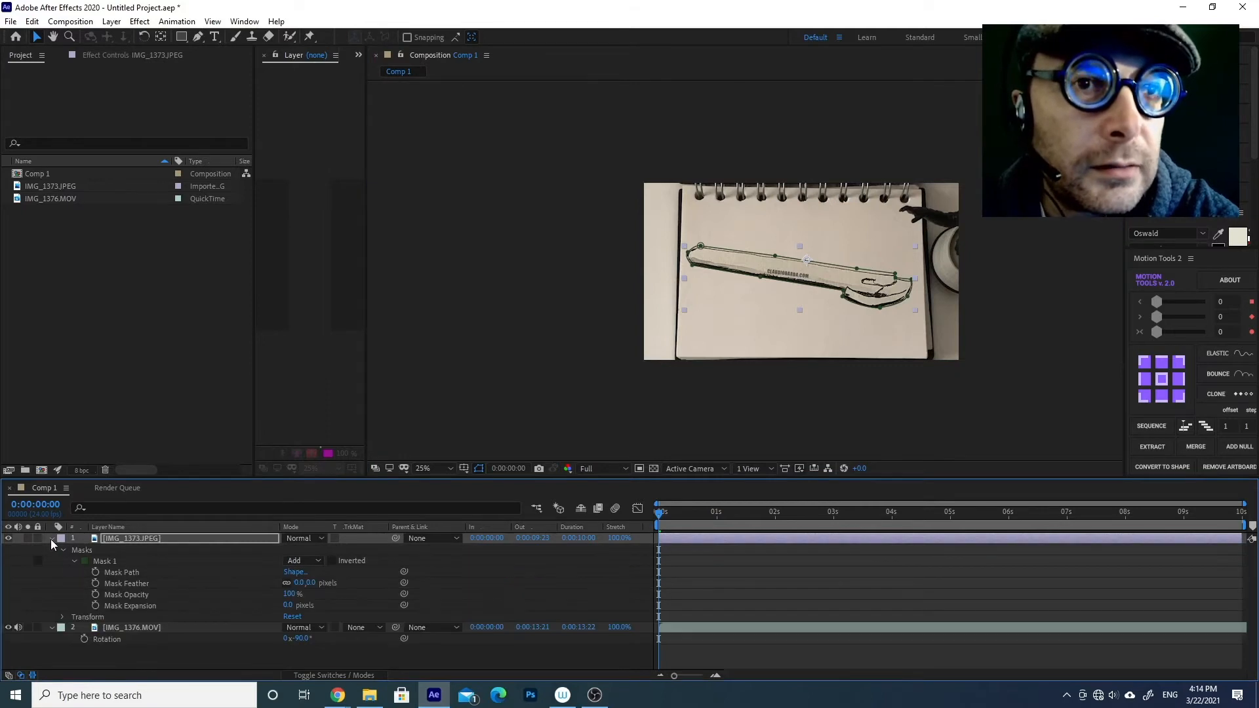
{"action": "left_click", "coordinate": [66, 550]}
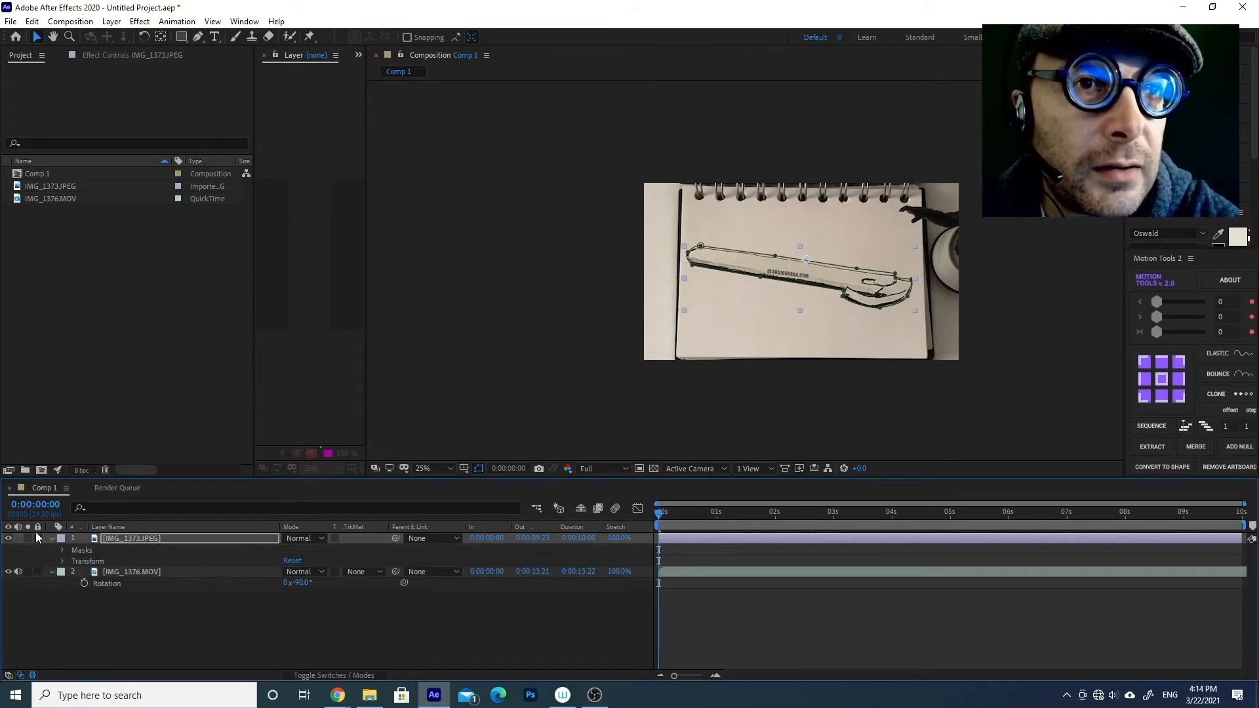
{"action": "left_click", "coordinate": [65, 562]}
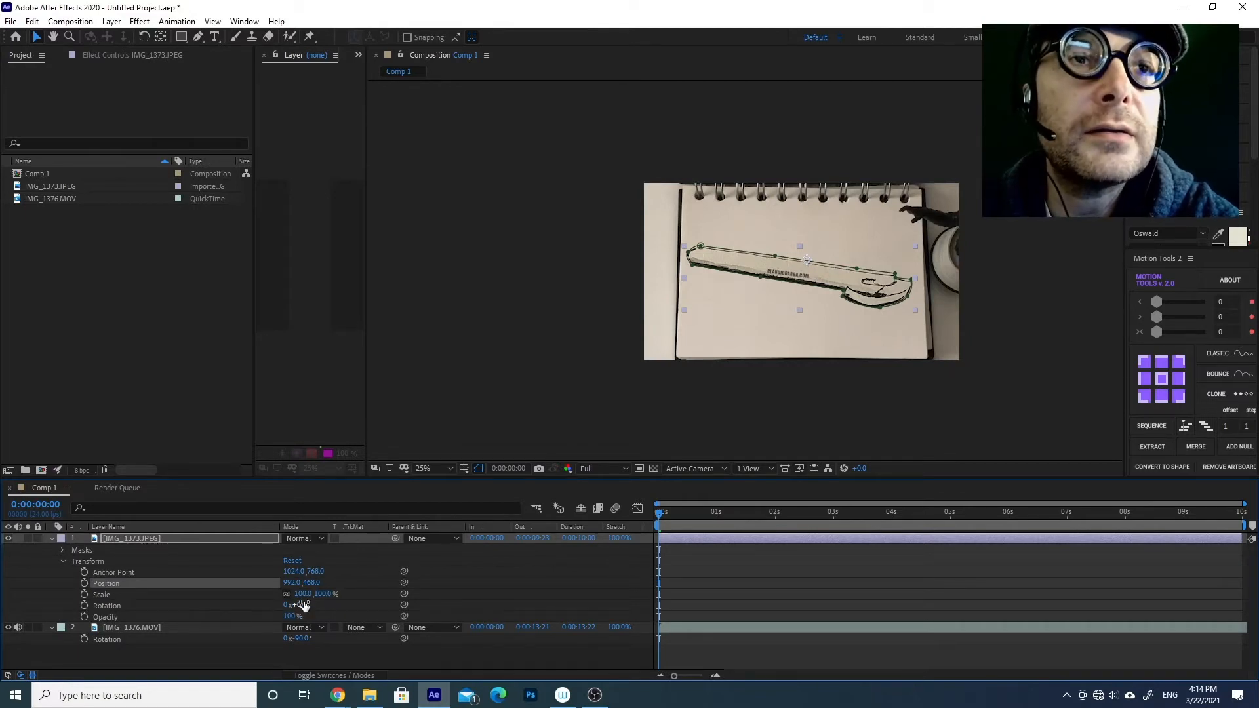
Try rotating the IMG_1373.JPEG layer to about -15° around its central anchor point, and reset the rotation to 0°.
{"action": "left_click_drag", "start_coordinate": [303, 605], "coordinate": [292, 605]}
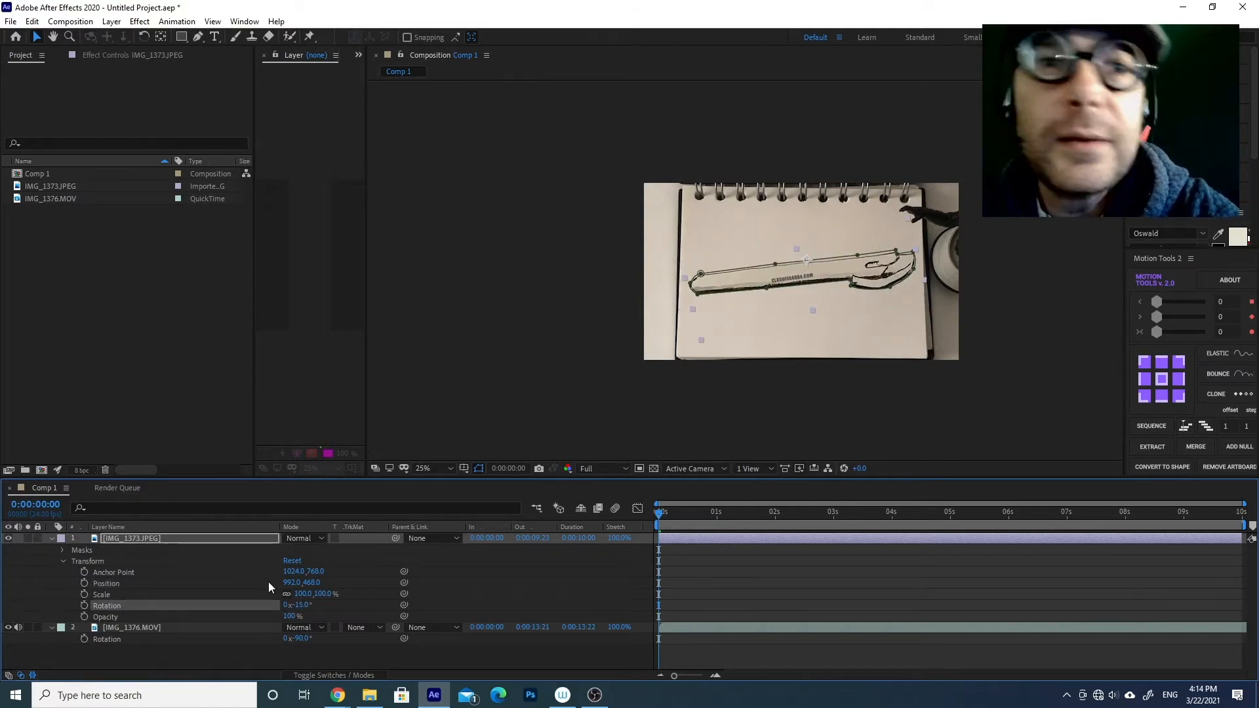
{"action": "left_click", "coordinate": [299, 605]}
{"action": "type", "text": "0"}
{"action": "key", "text": "Return"}
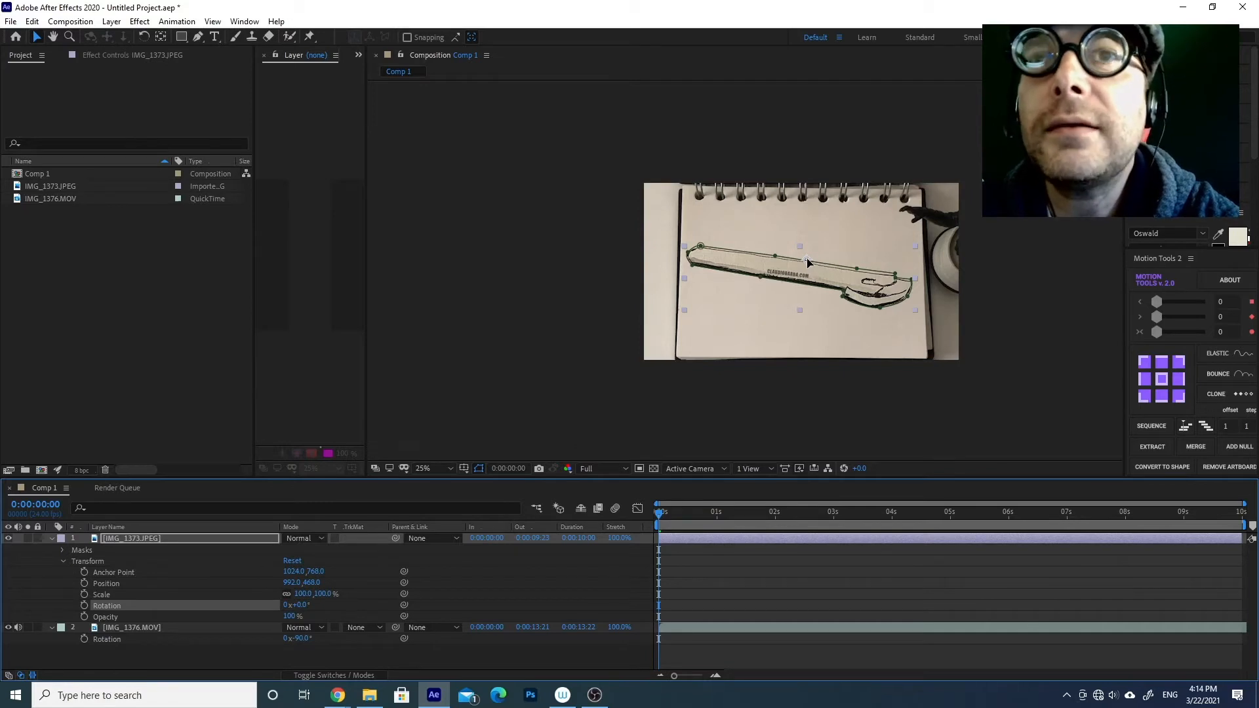
Move the IMG_1373.JPEG layer's anchor point to the pen's clip end, at about 1596, 968, using the Pan Behind tool.
{"action": "left_click", "coordinate": [161, 37]}
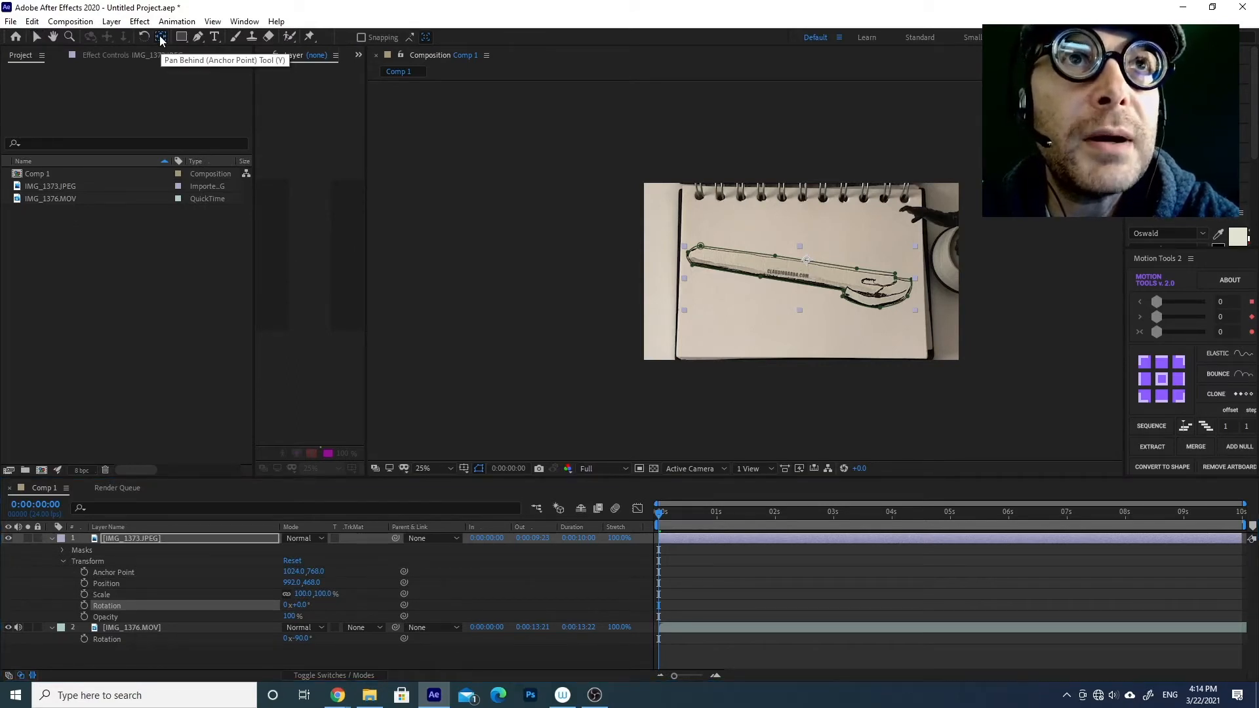
{"action": "left_click_drag", "start_coordinate": [809, 259], "coordinate": [897, 296]}
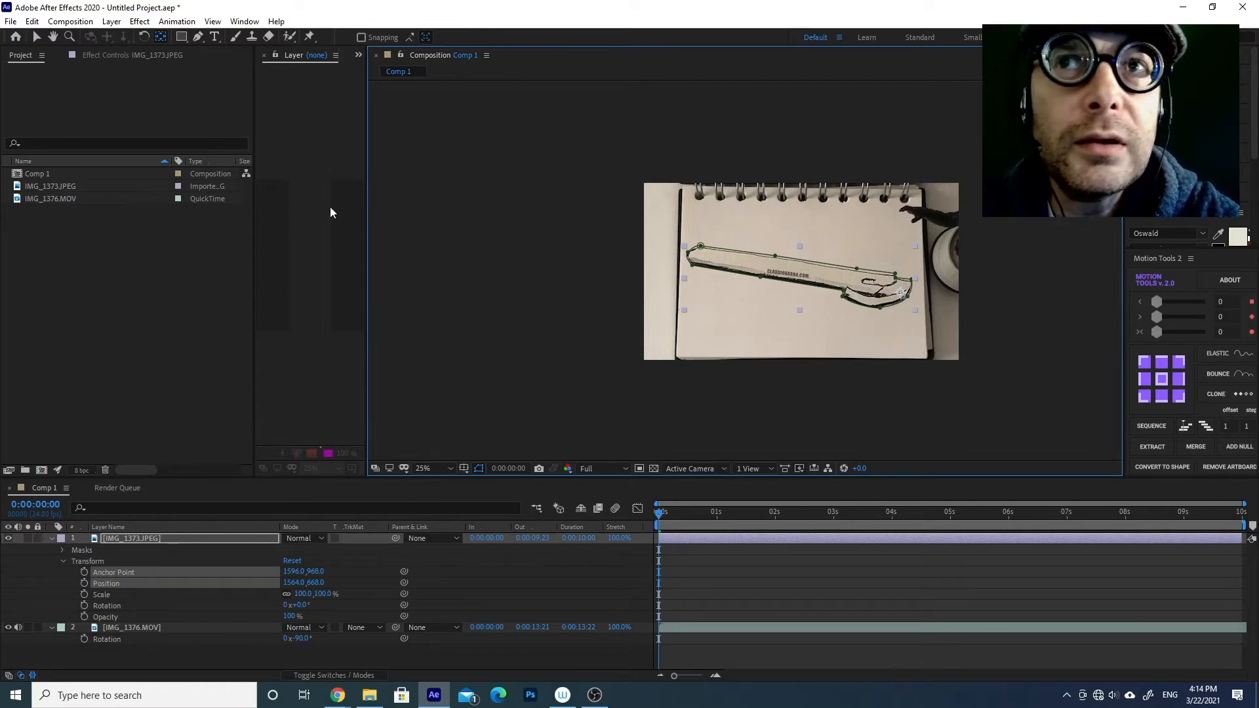
{"action": "key", "text": "v"}
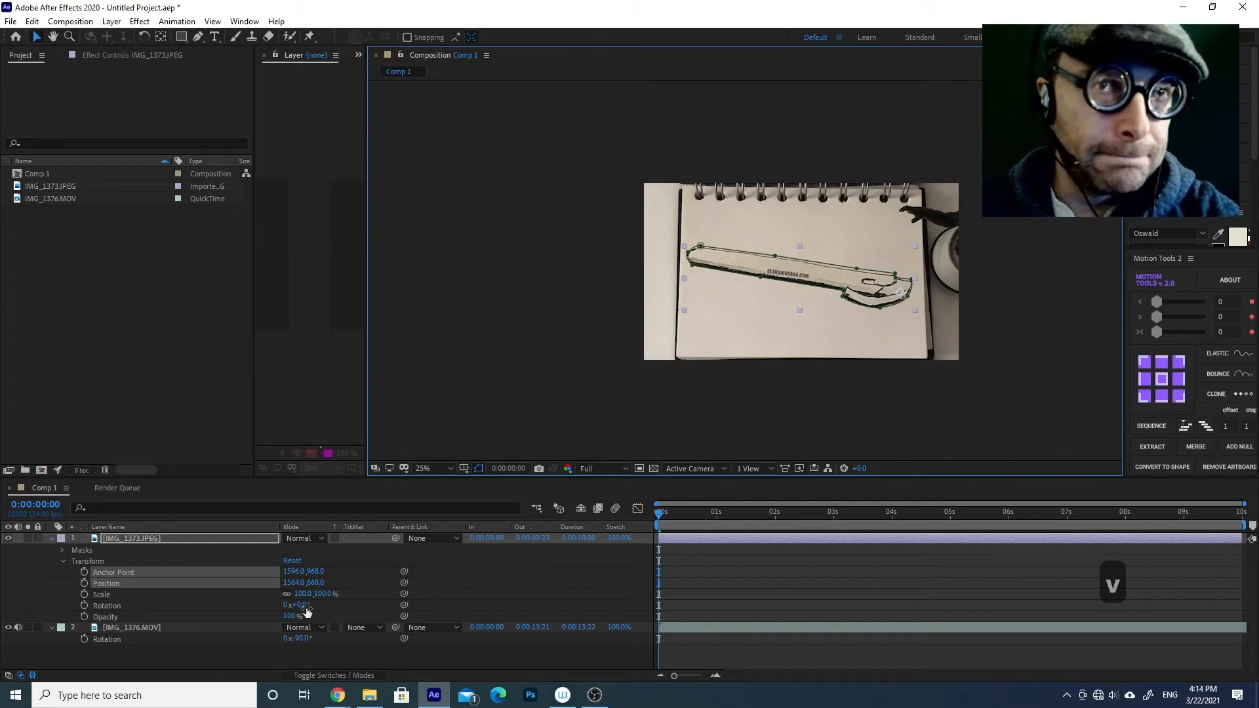
Set the IMG_1373.JPEG layer's rotation to 5° and briefly preview the composition.
{"action": "left_click_drag", "start_coordinate": [295, 605], "coordinate": [304, 605]}
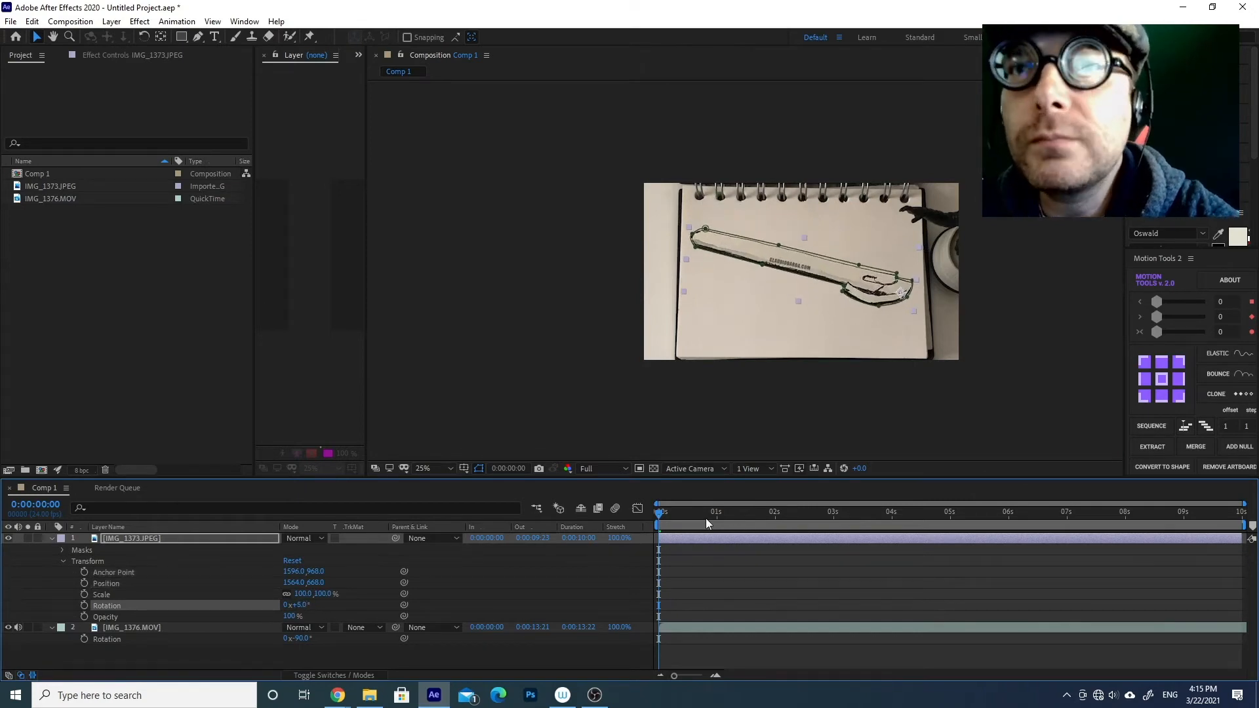
{"action": "key", "text": "space"}
{"action": "key", "text": "space"}
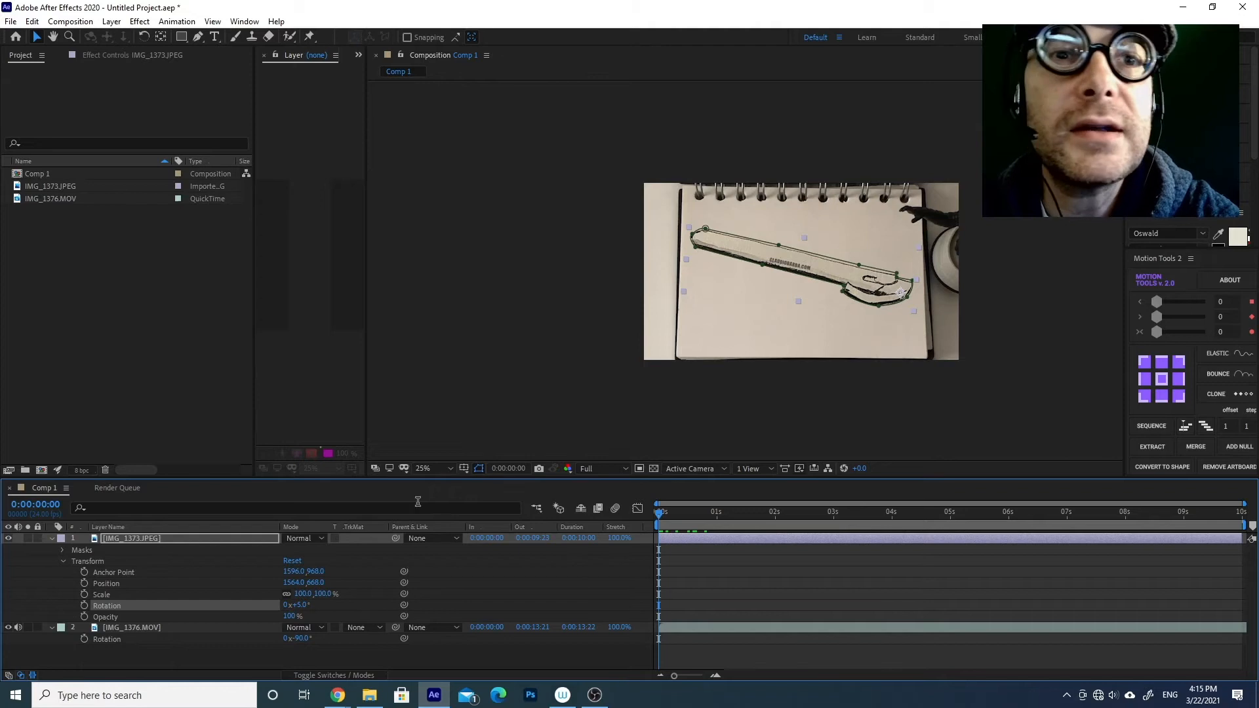
Keyframe the IMG_1373.JPEG layer's rotation from 5° at 0 seconds to about -25° at 1 second, and preview the swing.
{"action": "left_click", "coordinate": [84, 605]}
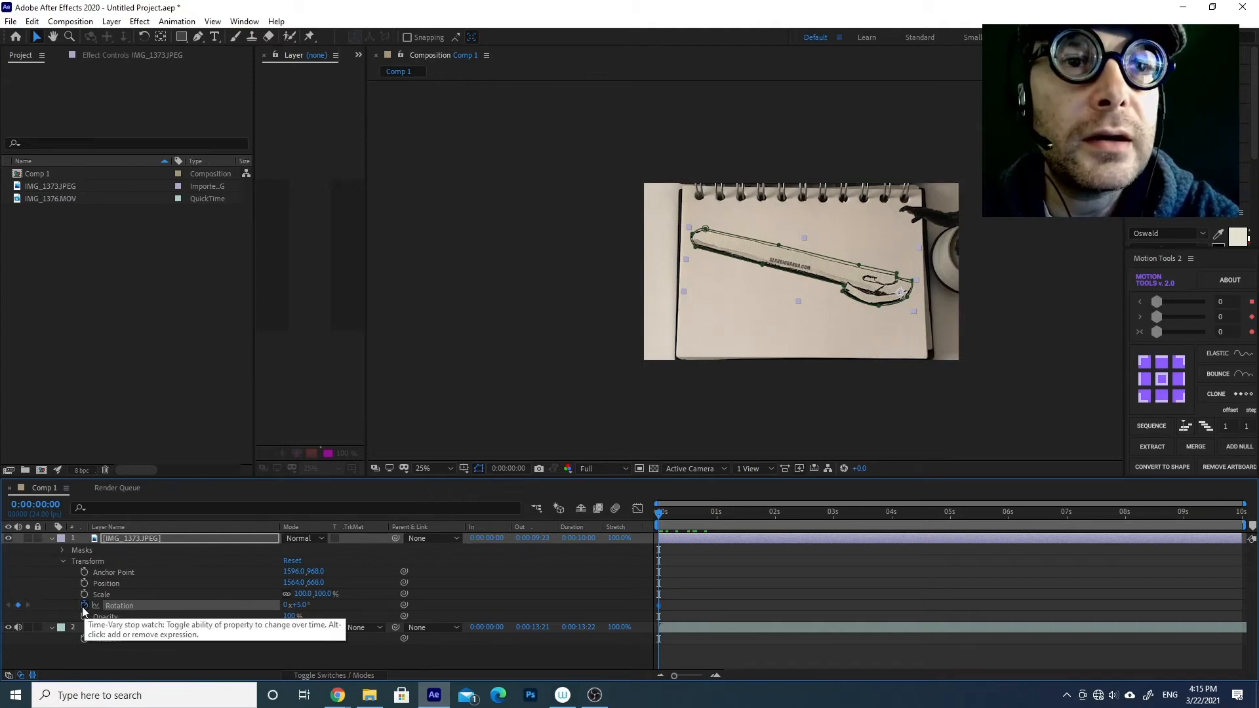
{"action": "left_click_drag", "start_coordinate": [675, 511], "coordinate": [720, 520]}
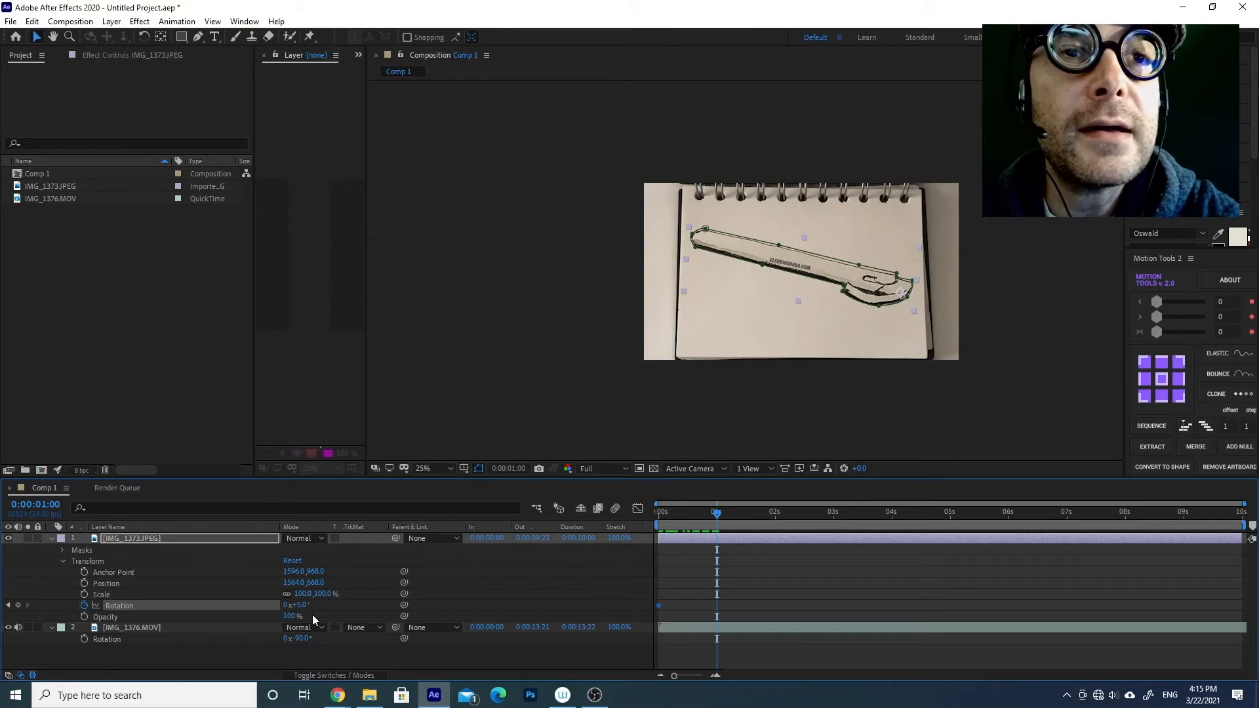
{"action": "mouse_move", "coordinate": [300, 610]}
{"action": "left_mouse_down"}
{"action": "mouse_move", "coordinate": [312, 609]}
{"action": "mouse_move", "coordinate": [283, 613]}
{"action": "left_mouse_up"}
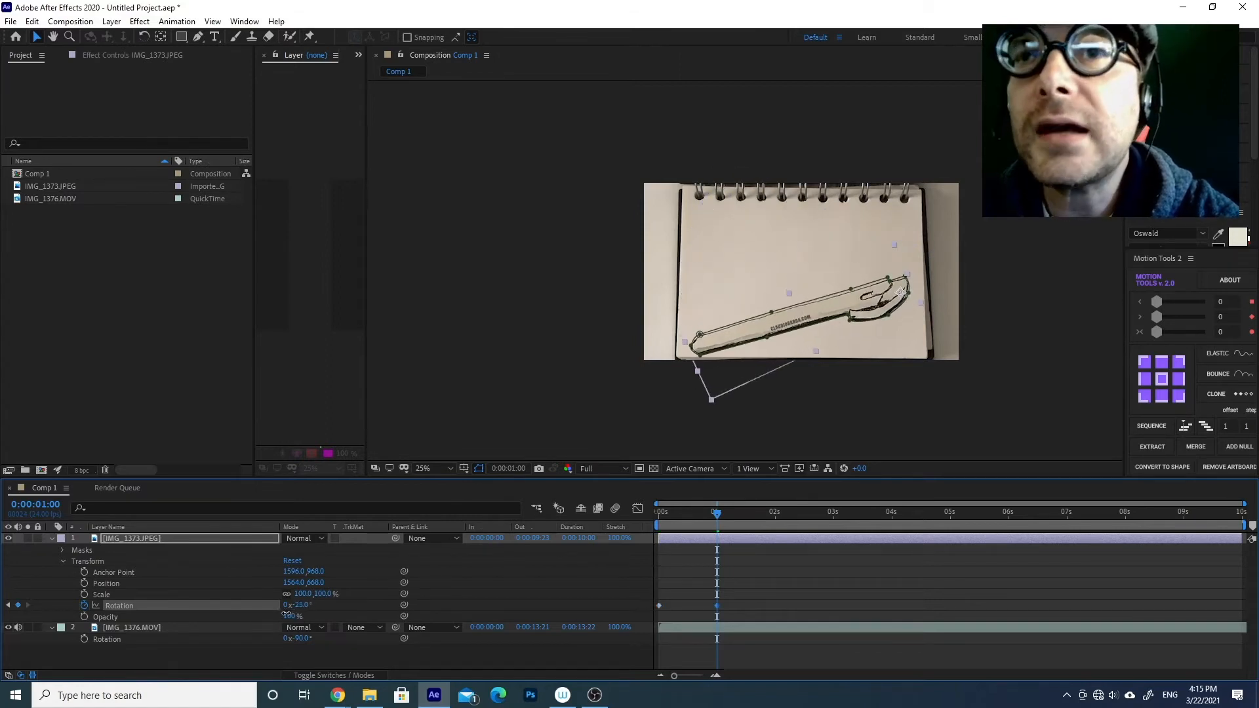
{"action": "key", "text": "space"}
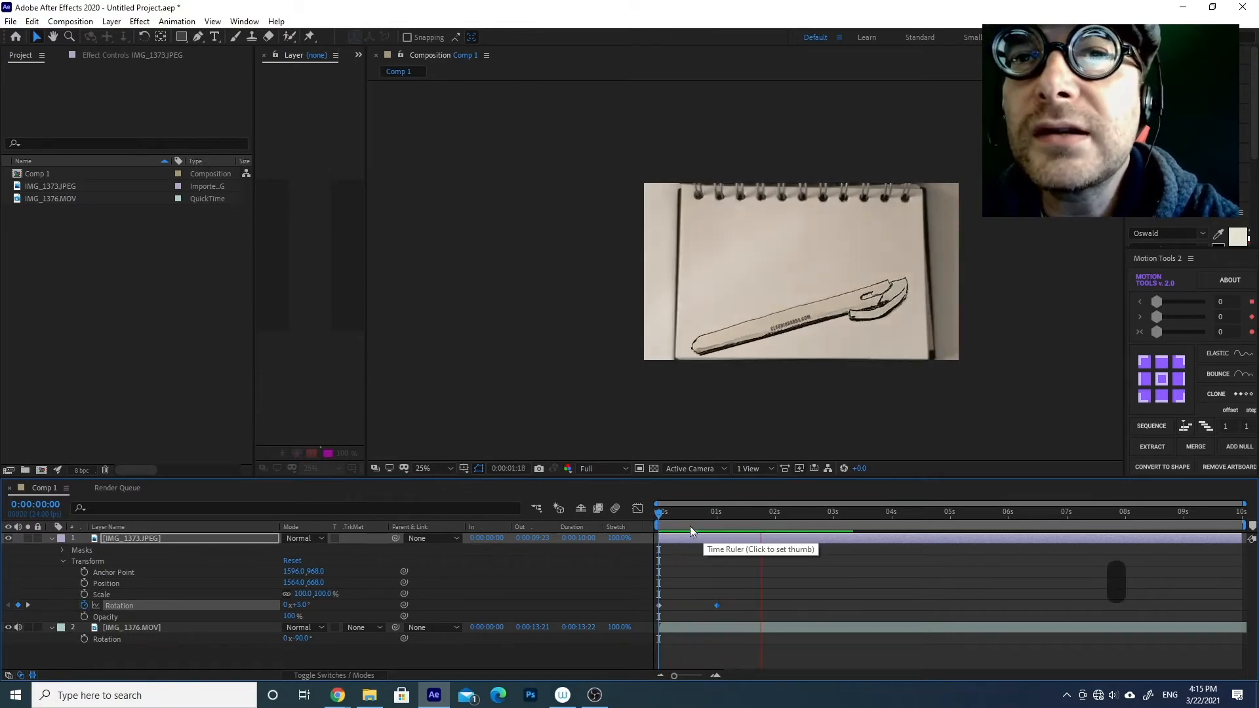
{"action": "key", "text": "space"}
{"action": "key", "text": "space"}
{"action": "key", "text": "space"}
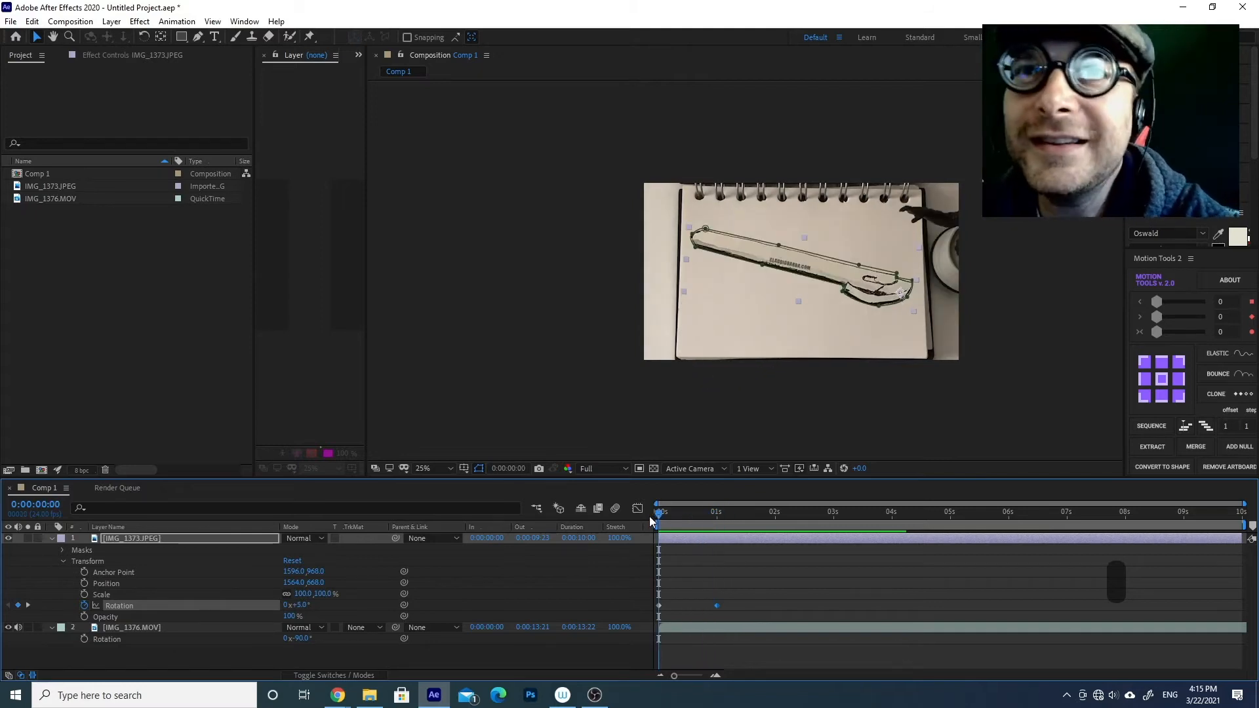
Apply Easy Ease to both rotation keyframes of the IMG_1373.JPEG layer and preview the swing.
{"action": "left_click_drag", "start_coordinate": [676, 518], "coordinate": [652, 516]}
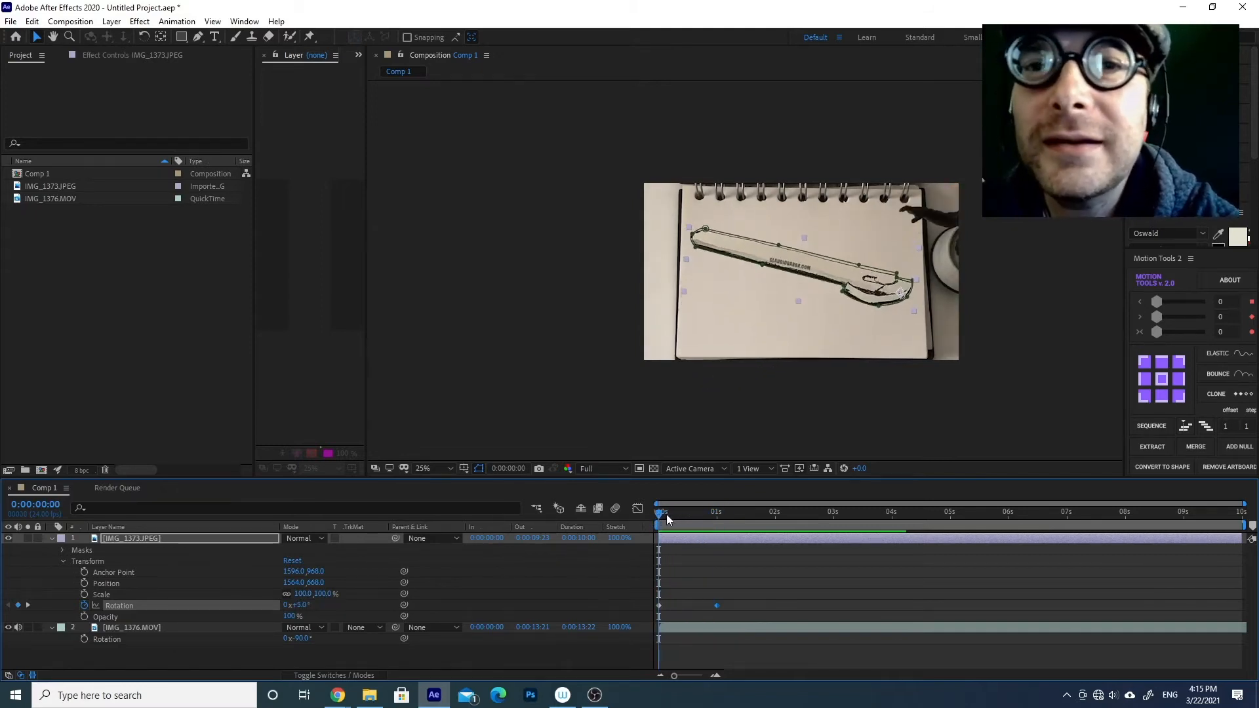
{"action": "left_click_drag", "start_coordinate": [722, 614], "coordinate": [655, 600]}
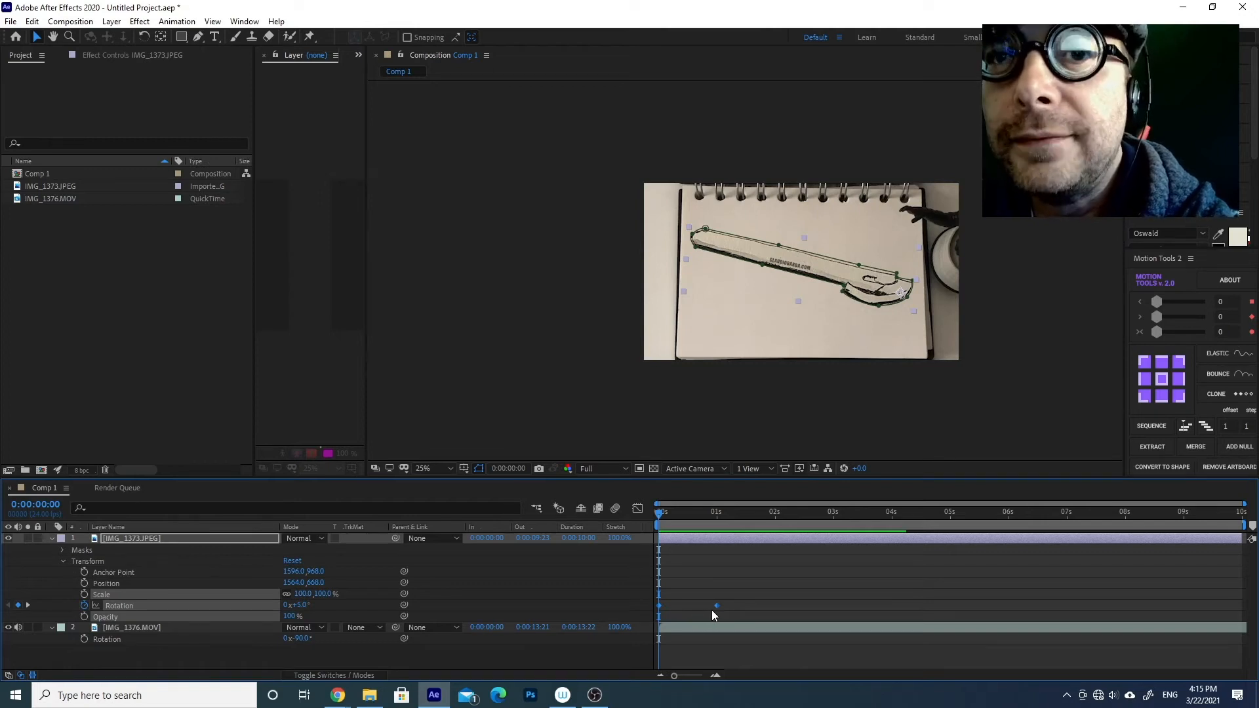
{"action": "key", "text": "F9"}
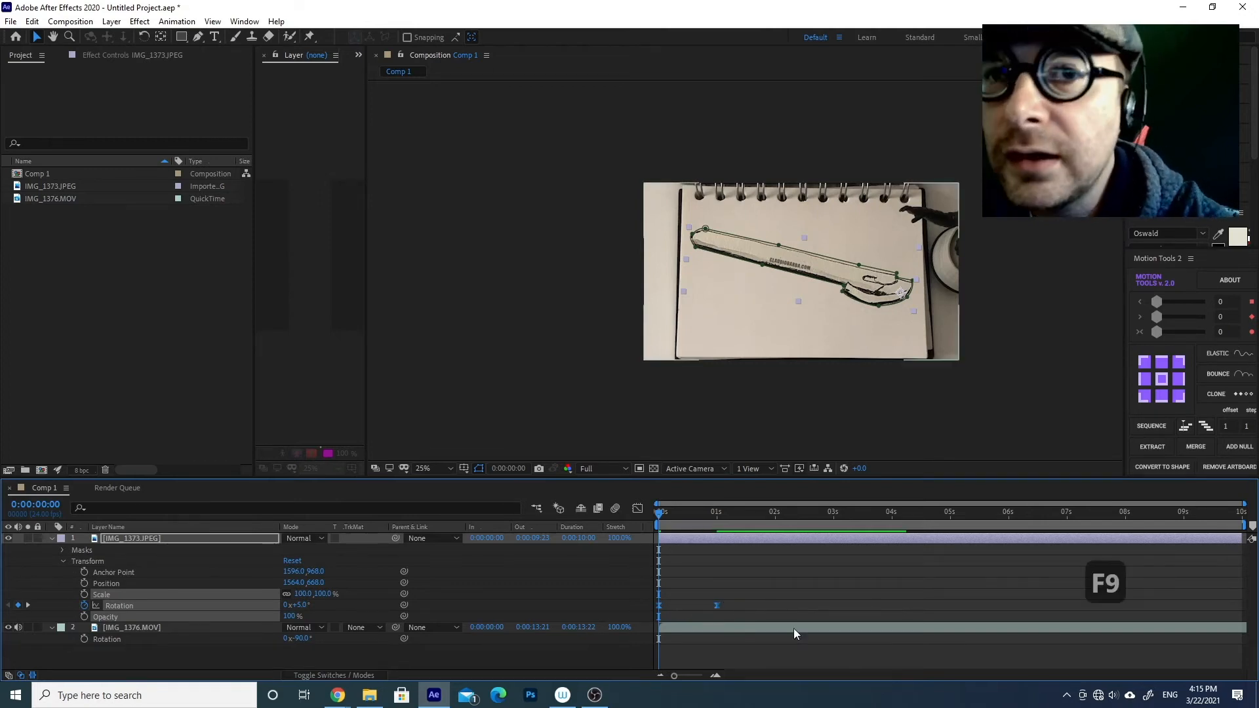
{"action": "key", "text": "space"}
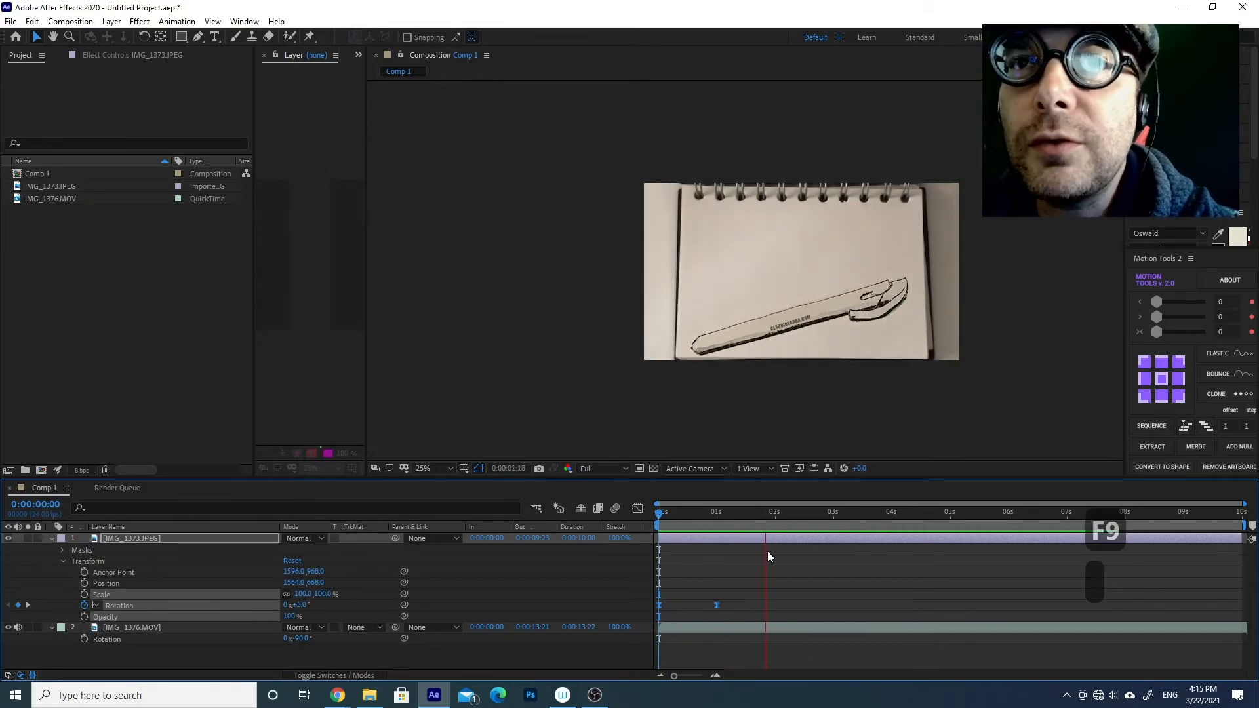
{"action": "left_click_drag", "start_coordinate": [707, 514], "coordinate": [658, 513]}
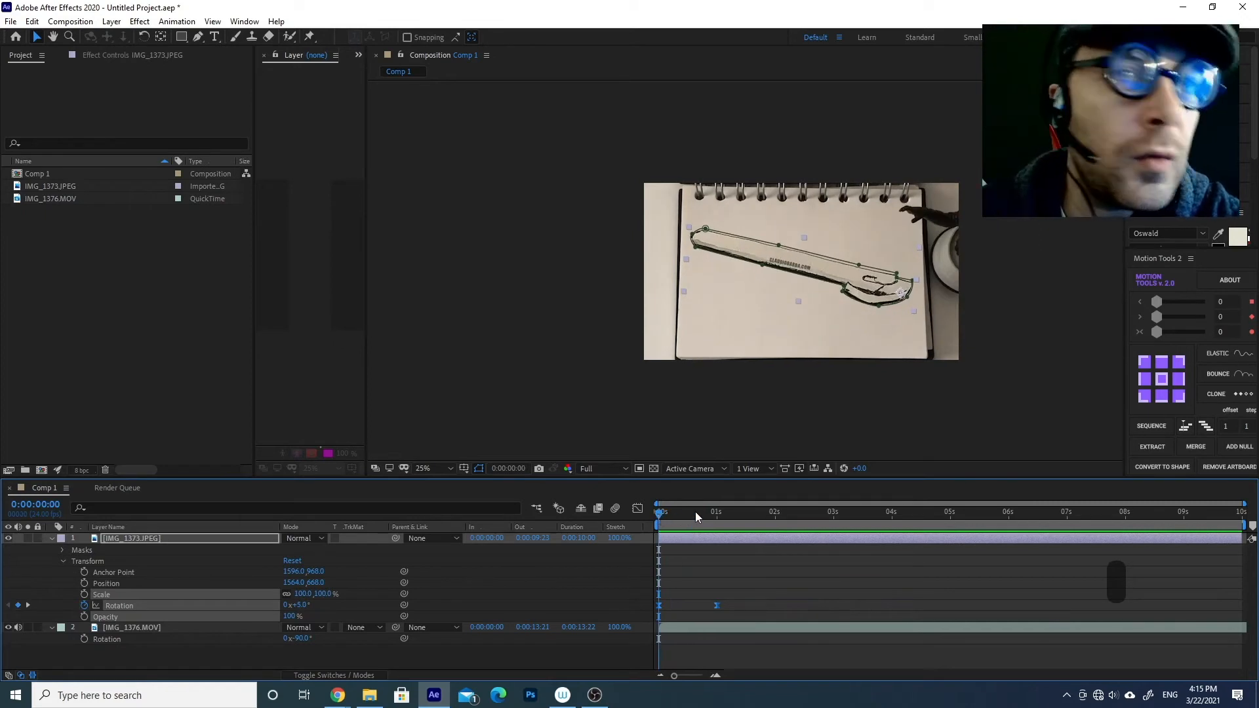
{"action": "left_click", "coordinate": [549, 604]}
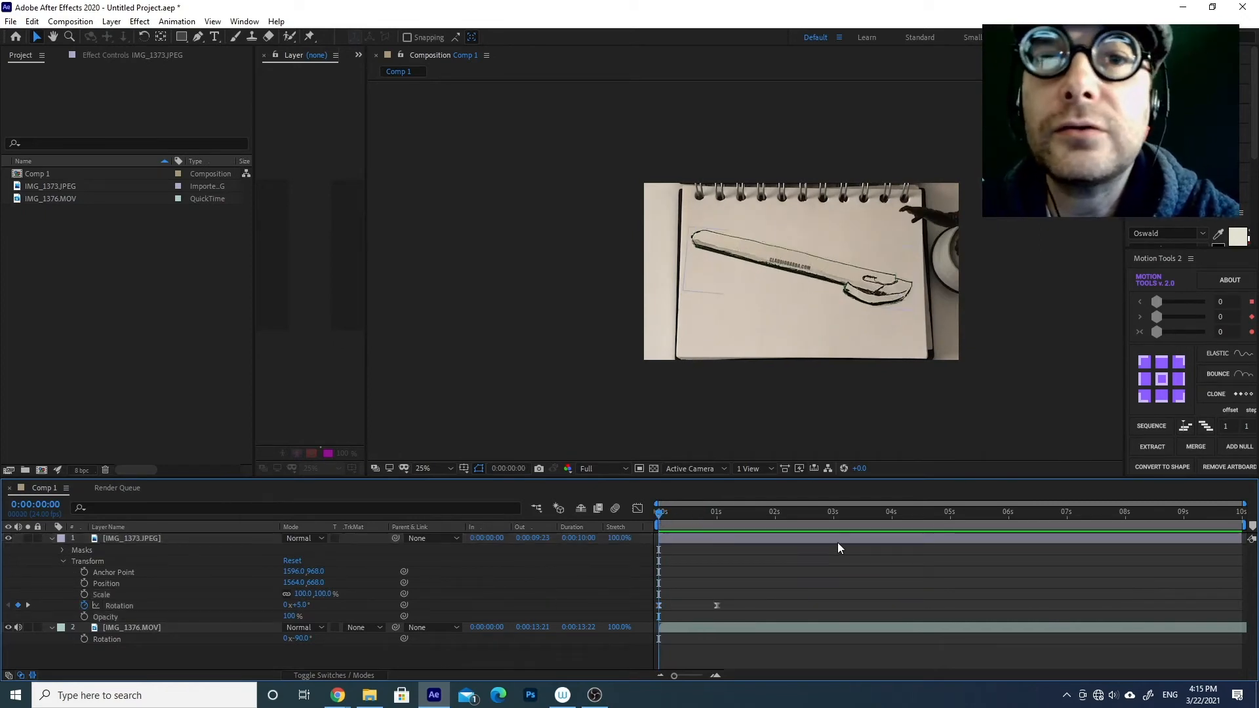
Move the IMG_1373.JPEG layer's -25° rotation keyframe to 0:00:00:13, and raise the layer to about 1540, 516 with the playhead at 0:00:01:01.
{"action": "mouse_move", "coordinate": [697, 513]}
{"action": "left_mouse_down"}
{"action": "mouse_move", "coordinate": [679, 513]}
{"action": "mouse_move", "coordinate": [816, 516]}
{"action": "mouse_move", "coordinate": [742, 518]}
{"action": "left_mouse_up"}
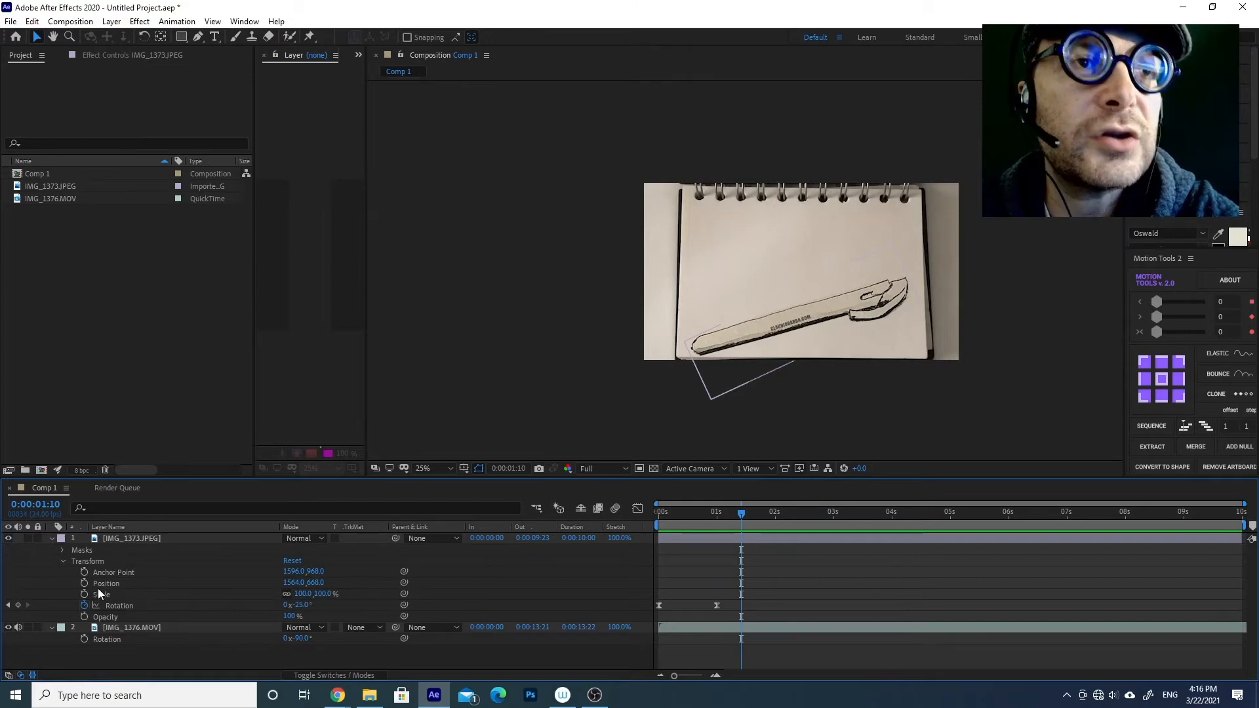
{"action": "left_click_drag", "start_coordinate": [728, 514], "coordinate": [738, 512]}
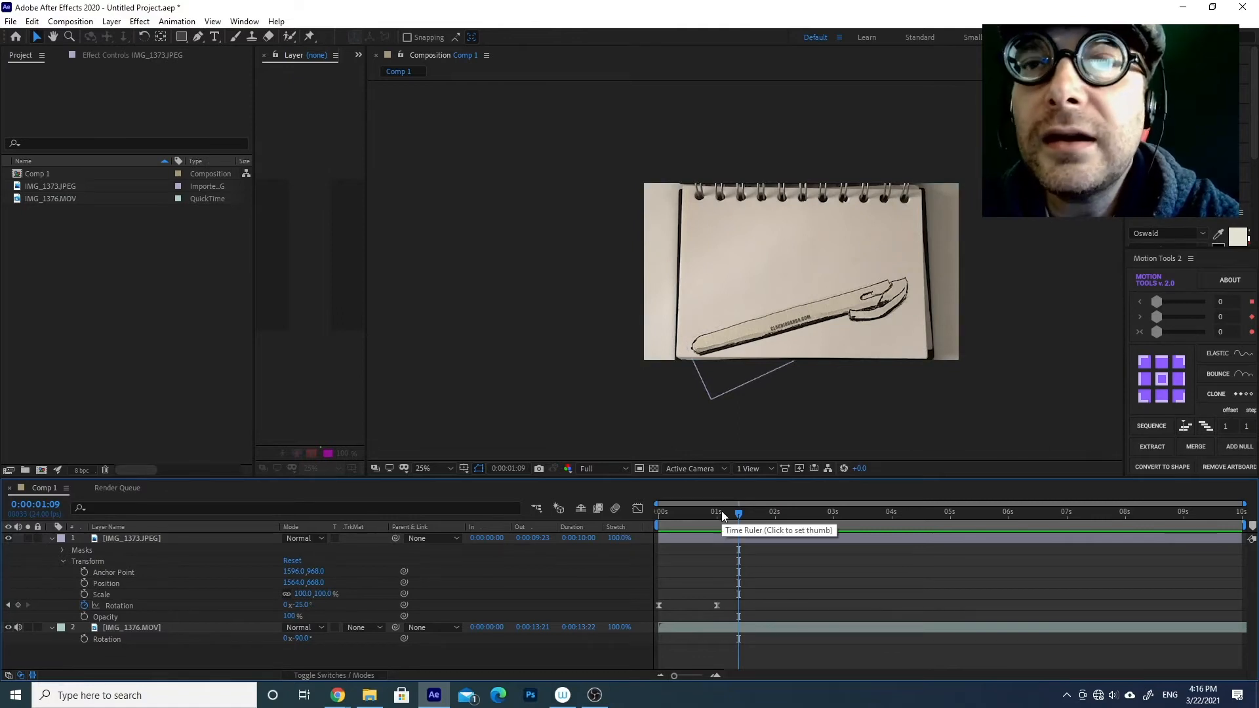
{"action": "left_click_drag", "start_coordinate": [717, 605], "coordinate": [690, 605]}
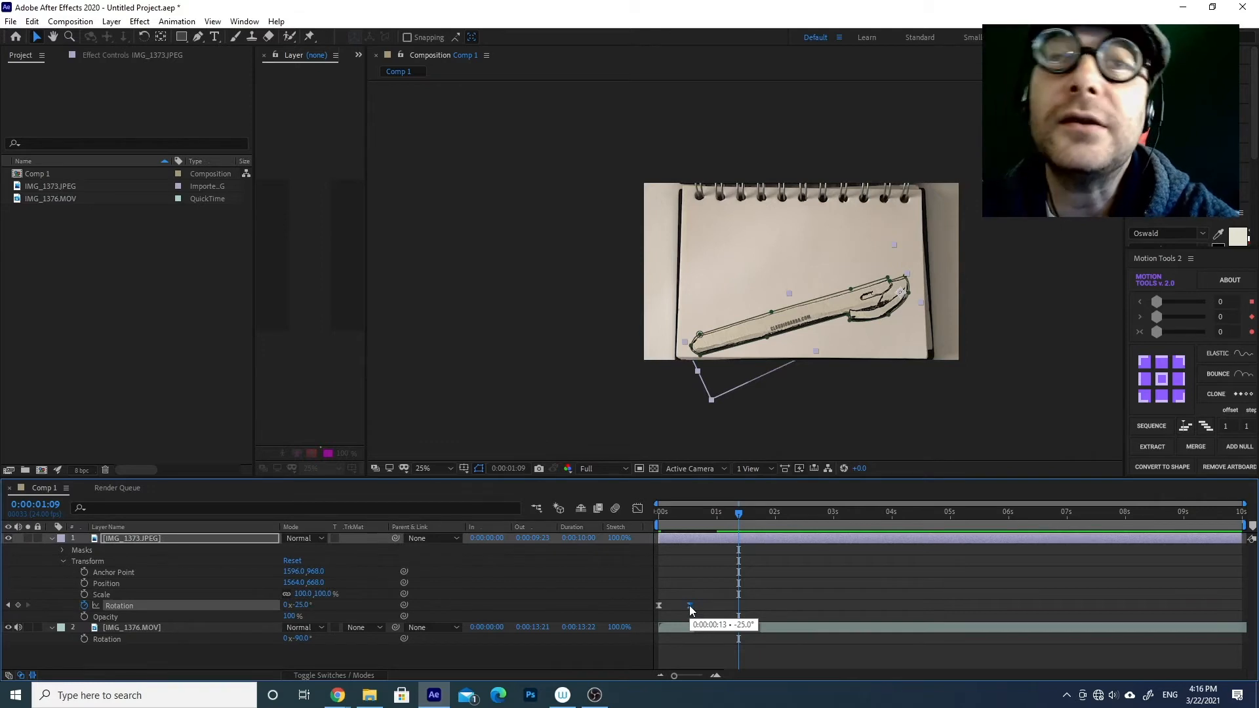
{"action": "left_click_drag", "start_coordinate": [699, 514], "coordinate": [719, 518]}
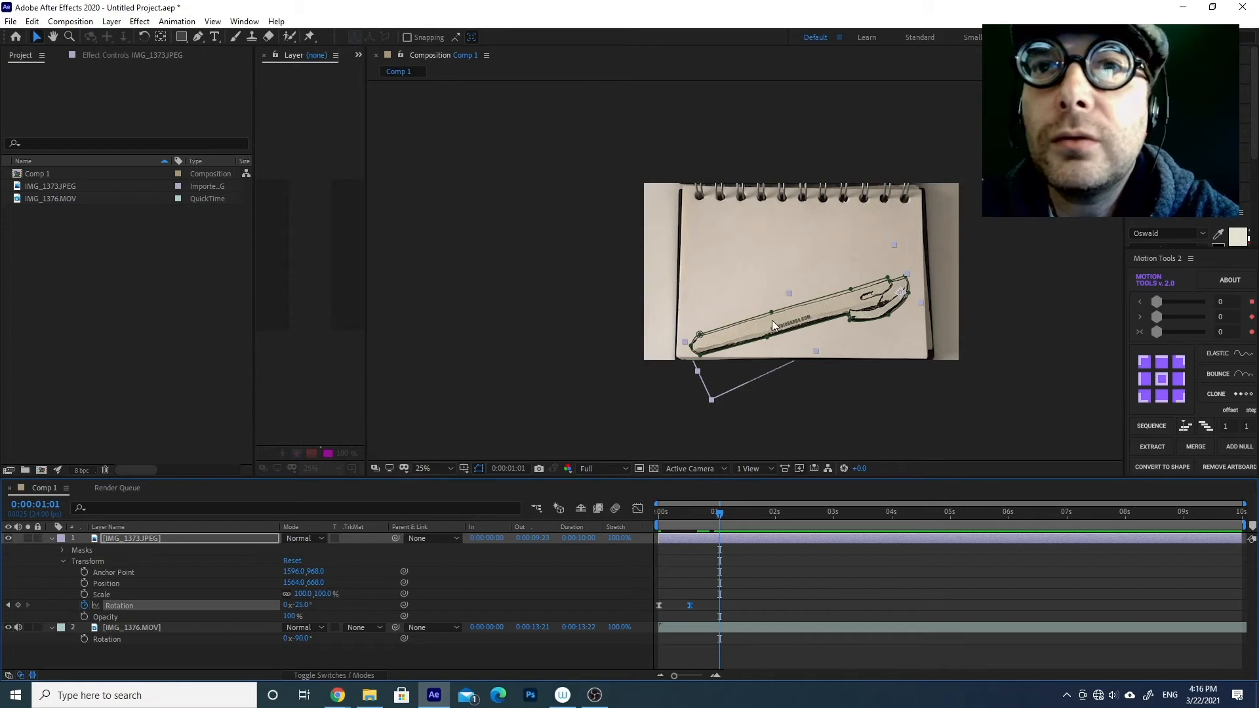
{"action": "left_click_drag", "start_coordinate": [801, 318], "coordinate": [799, 292]}
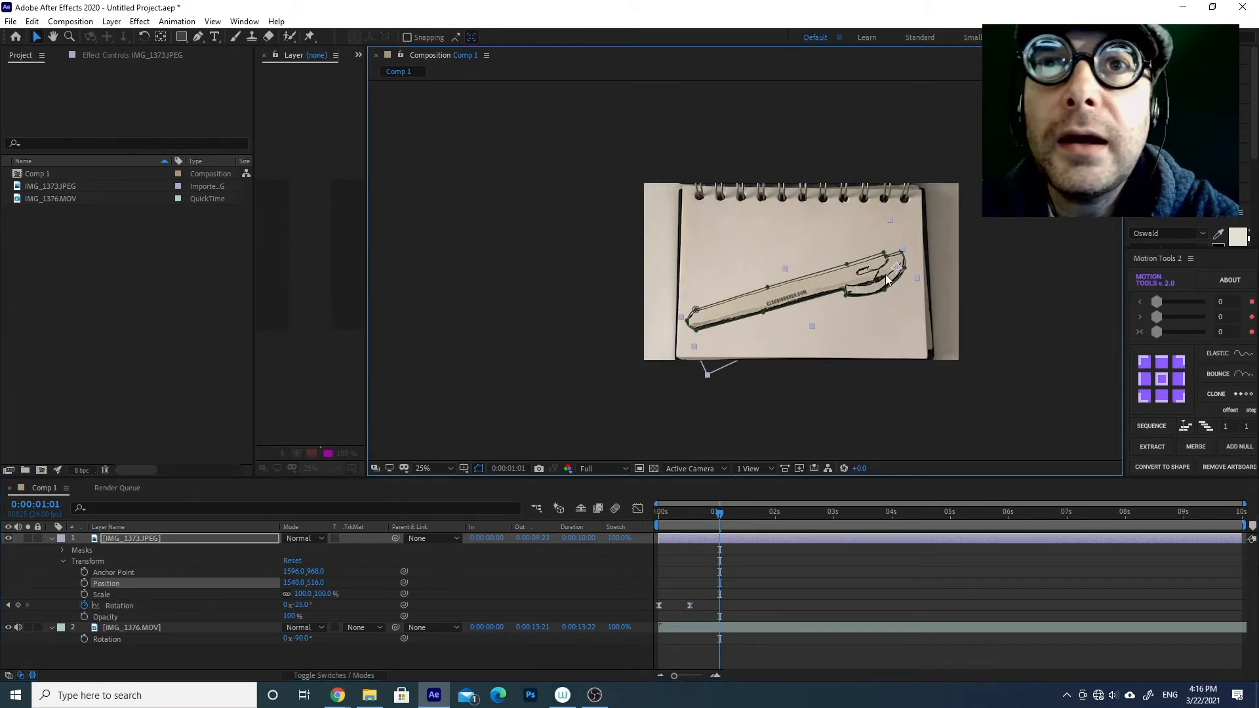
Place three puppet pins on the pen at 0:00:01:01: at its tip, its middle and its clip end.
{"action": "left_click", "coordinate": [310, 36]}
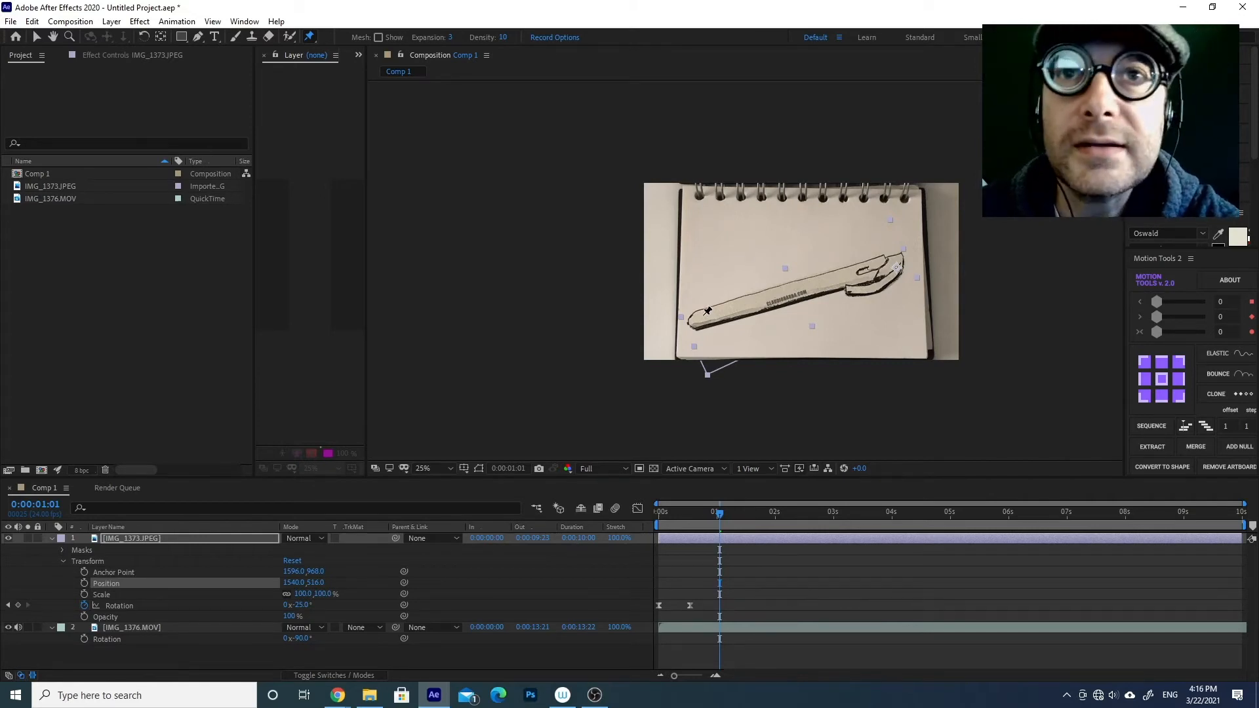
{"action": "left_click", "coordinate": [700, 318]}
{"action": "left_click", "coordinate": [800, 289]}
{"action": "left_click", "coordinate": [896, 261]}
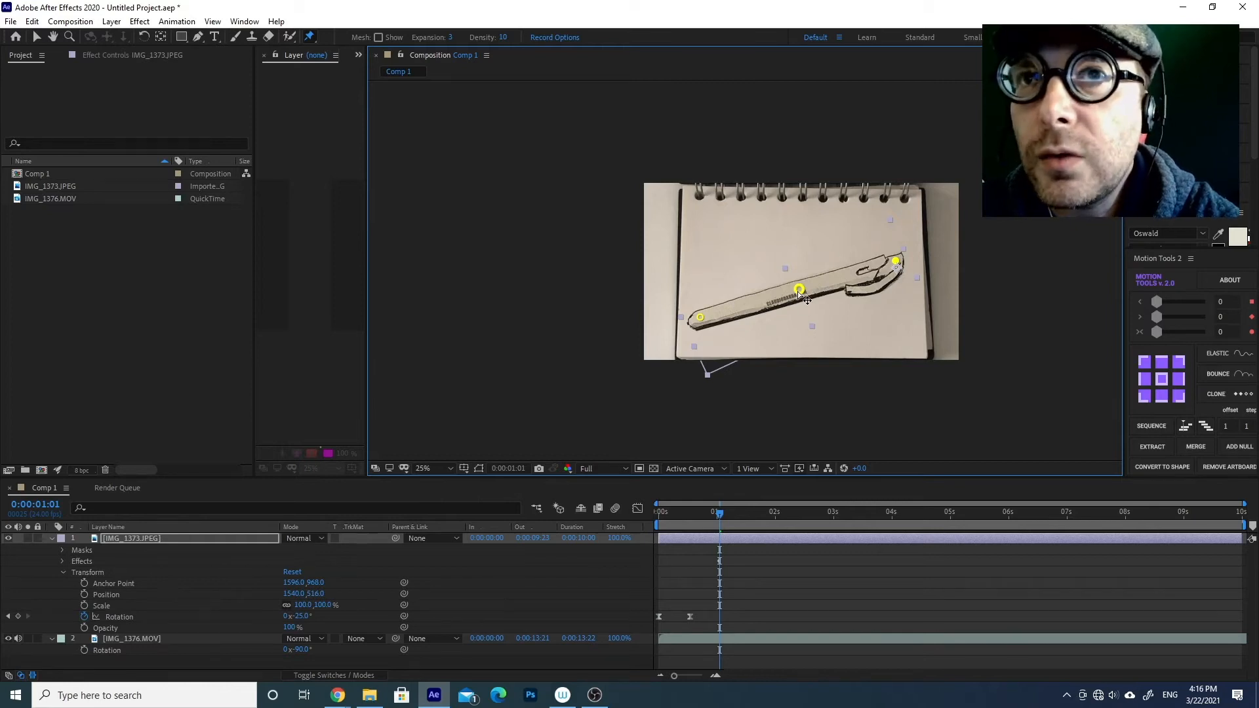
Bend the pen into a U shape at 0:00:01:01 by lowering the middle puppet pin and raising the tip and clip-end pins.
{"action": "mouse_move", "coordinate": [701, 319]}
{"action": "left_mouse_down"}
{"action": "mouse_move", "coordinate": [696, 261]}
{"action": "mouse_move", "coordinate": [716, 252]}
{"action": "mouse_move", "coordinate": [750, 324]}
{"action": "mouse_move", "coordinate": [695, 306]}
{"action": "mouse_move", "coordinate": [734, 262]}
{"action": "mouse_move", "coordinate": [711, 267]}
{"action": "mouse_move", "coordinate": [737, 328]}
{"action": "mouse_move", "coordinate": [754, 334]}
{"action": "mouse_move", "coordinate": [709, 328]}
{"action": "mouse_move", "coordinate": [691, 276]}
{"action": "mouse_move", "coordinate": [713, 252]}
{"action": "mouse_move", "coordinate": [703, 326]}
{"action": "left_mouse_up"}
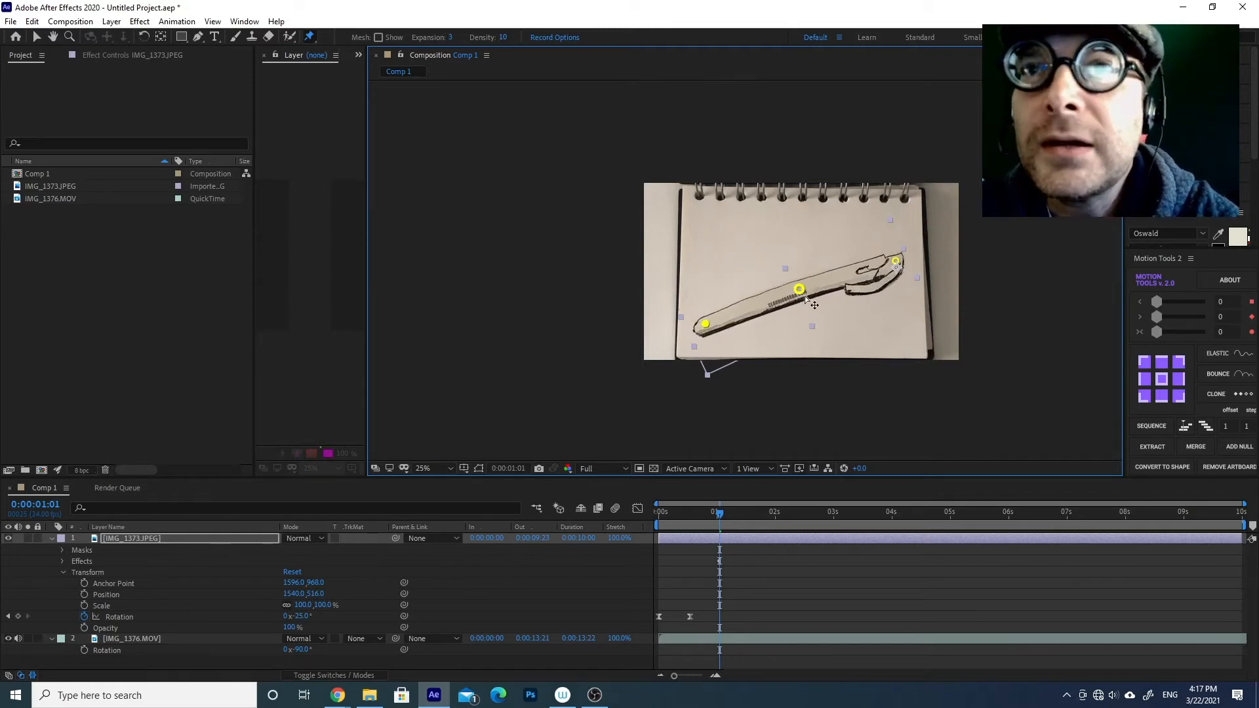
{"action": "mouse_move", "coordinate": [800, 297]}
{"action": "left_mouse_down"}
{"action": "mouse_move", "coordinate": [780, 257]}
{"action": "mouse_move", "coordinate": [835, 328]}
{"action": "mouse_move", "coordinate": [799, 274]}
{"action": "mouse_move", "coordinate": [815, 301]}
{"action": "mouse_move", "coordinate": [768, 262]}
{"action": "mouse_move", "coordinate": [776, 256]}
{"action": "left_mouse_up"}
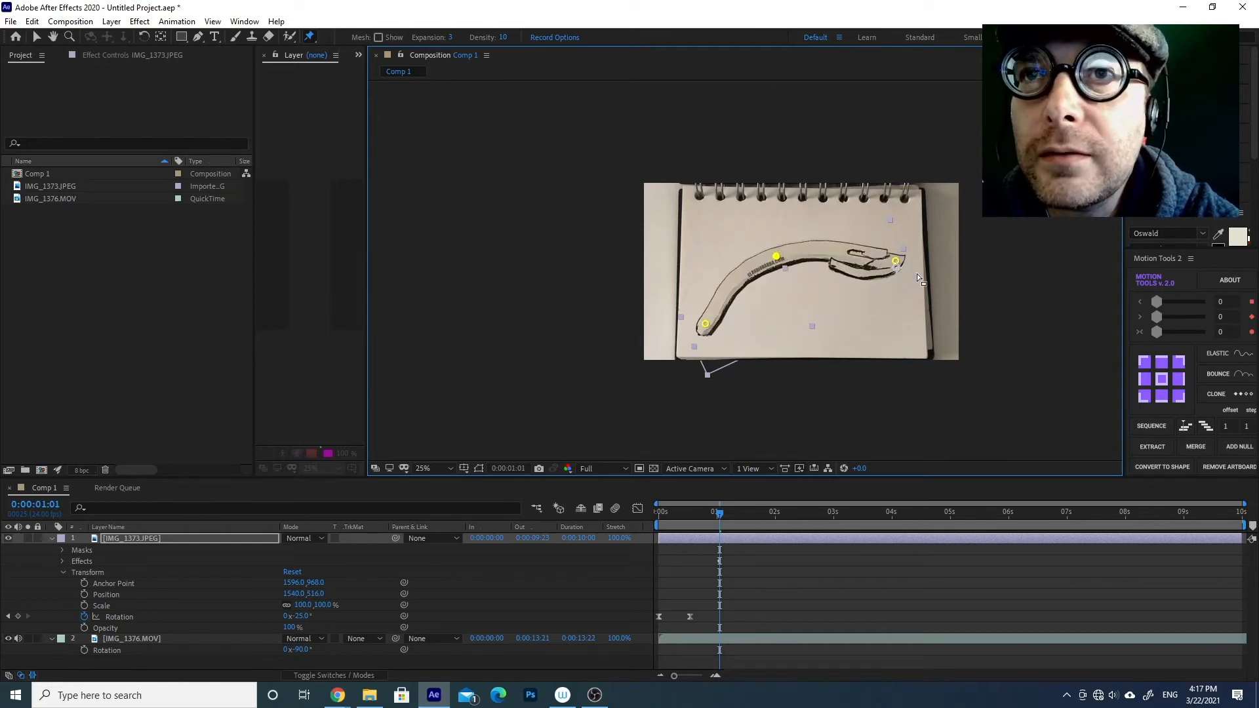
{"action": "mouse_move", "coordinate": [897, 265]}
{"action": "left_mouse_down"}
{"action": "mouse_move", "coordinate": [877, 319]}
{"action": "mouse_move", "coordinate": [833, 327]}
{"action": "mouse_move", "coordinate": [701, 310]}
{"action": "mouse_move", "coordinate": [683, 261]}
{"action": "mouse_move", "coordinate": [833, 324]}
{"action": "mouse_move", "coordinate": [927, 247]}
{"action": "mouse_move", "coordinate": [944, 190]}
{"action": "mouse_move", "coordinate": [849, 140]}
{"action": "mouse_move", "coordinate": [761, 197]}
{"action": "mouse_move", "coordinate": [739, 253]}
{"action": "mouse_move", "coordinate": [716, 265]}
{"action": "mouse_move", "coordinate": [789, 247]}
{"action": "mouse_move", "coordinate": [883, 262]}
{"action": "mouse_move", "coordinate": [914, 247]}
{"action": "mouse_move", "coordinate": [898, 245]}
{"action": "left_mouse_up"}
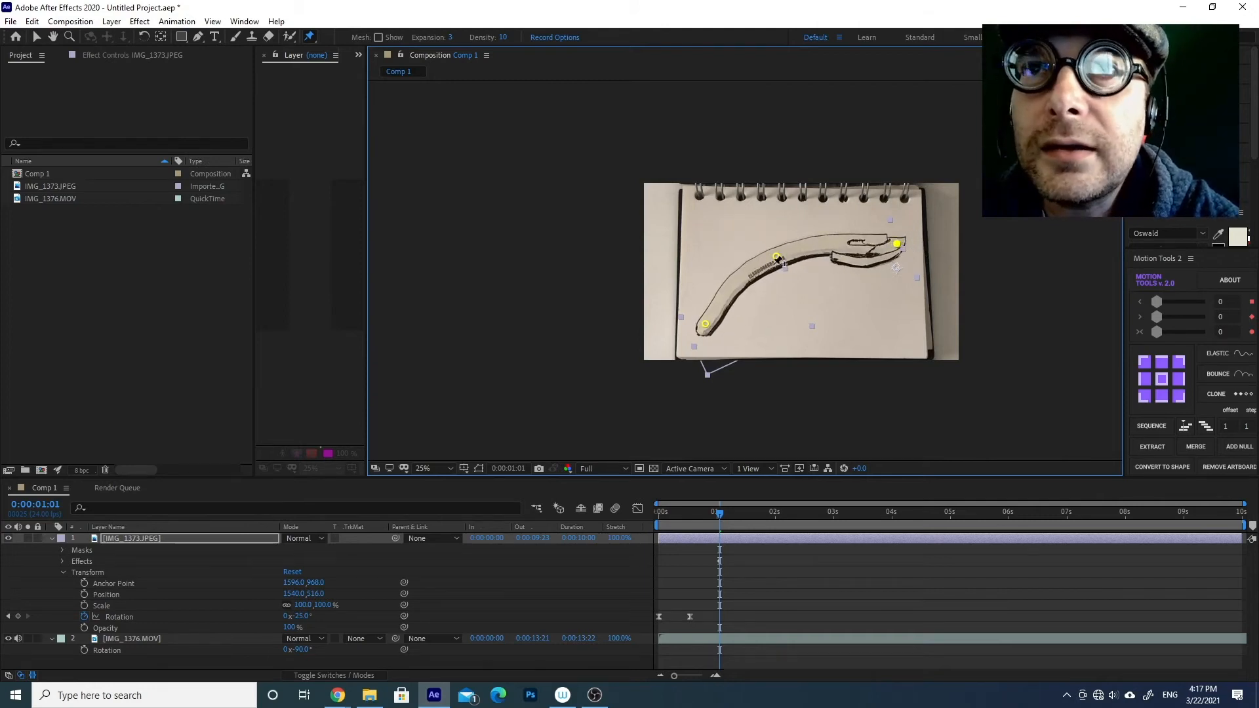
{"action": "left_click_drag", "start_coordinate": [780, 262], "coordinate": [815, 317]}
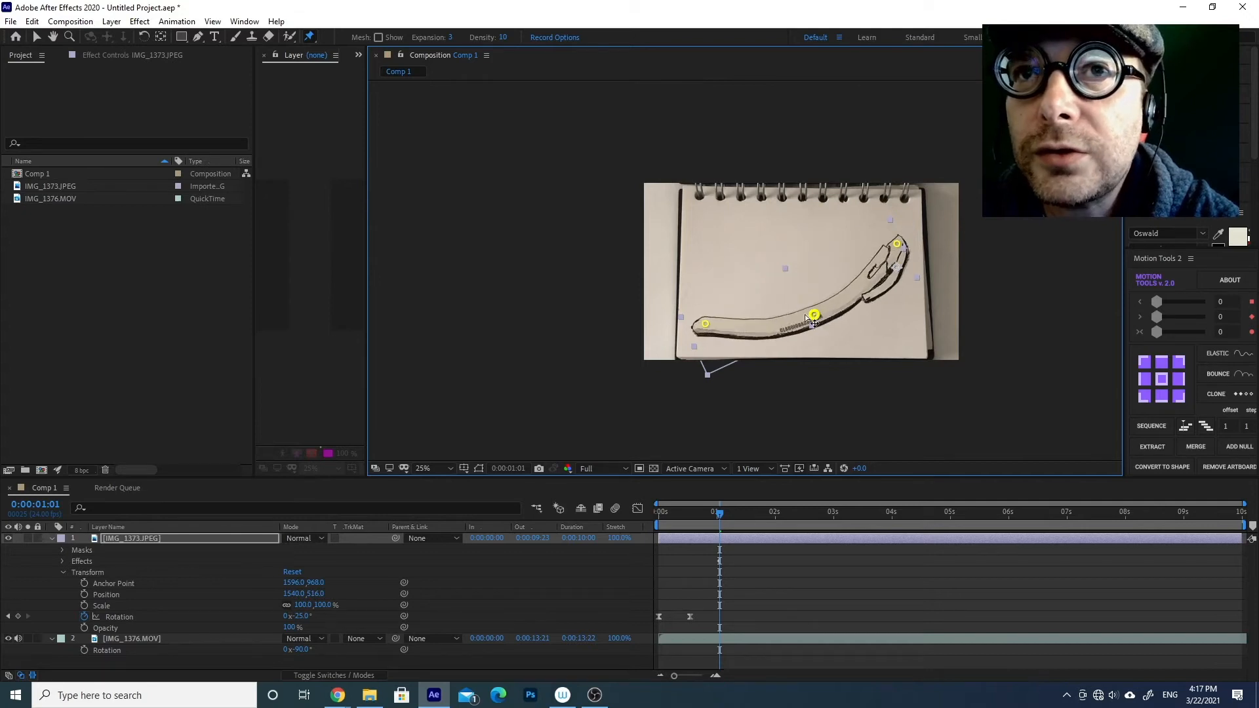
{"action": "left_click_drag", "start_coordinate": [706, 324], "coordinate": [735, 246]}
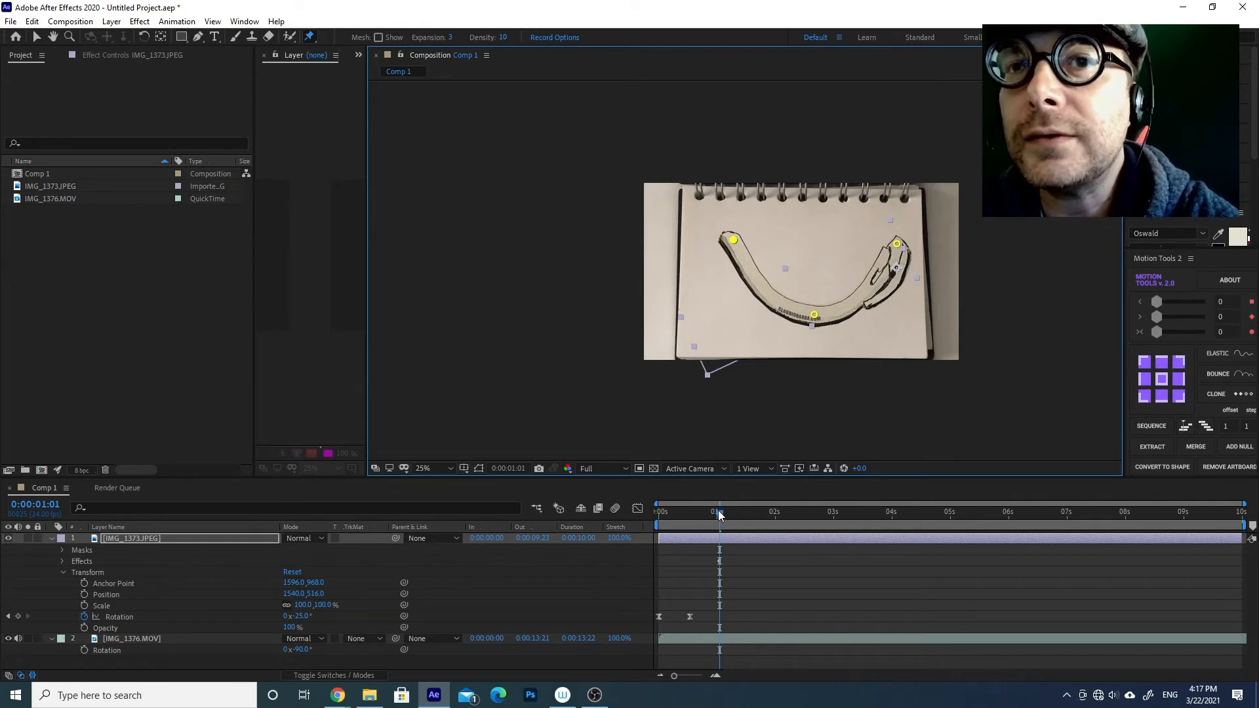
Reveal the IMG_1373.JPEG layer's keyframed properties and return the playhead to the puppet pin keyframes at 0:00:01:01.
{"action": "left_click_drag", "start_coordinate": [718, 511], "coordinate": [712, 511]}
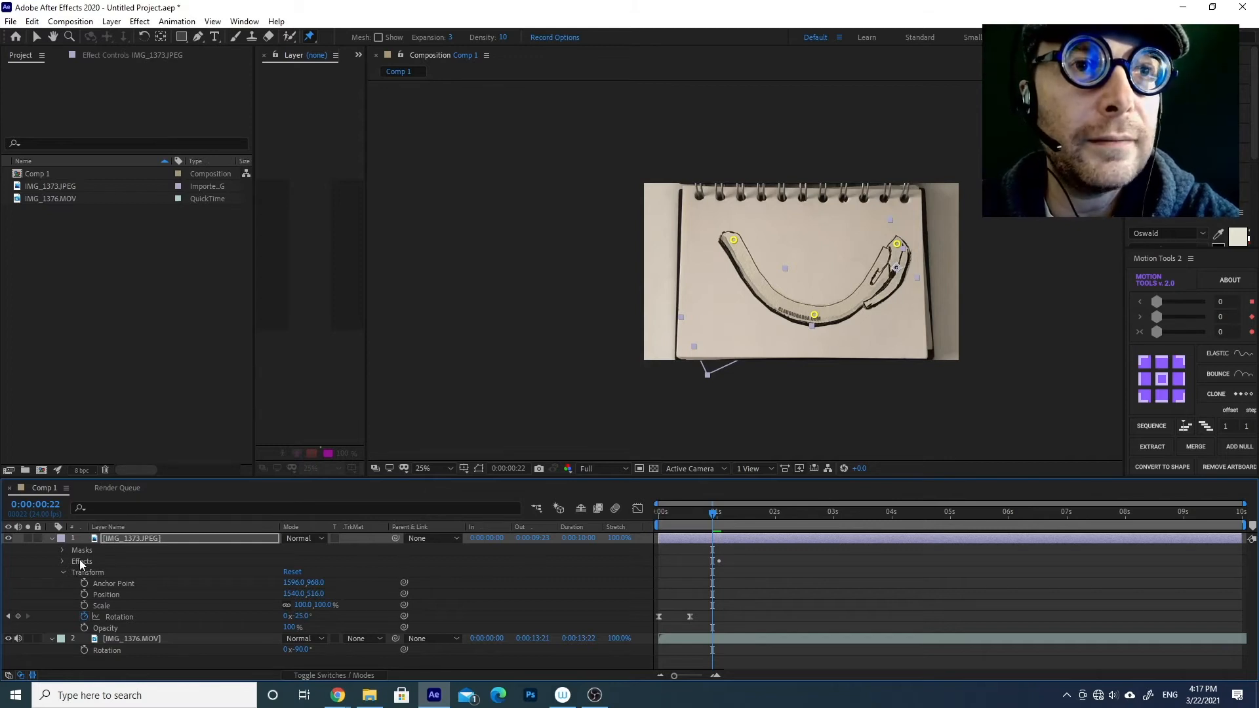
{"action": "left_click", "coordinate": [62, 572]}
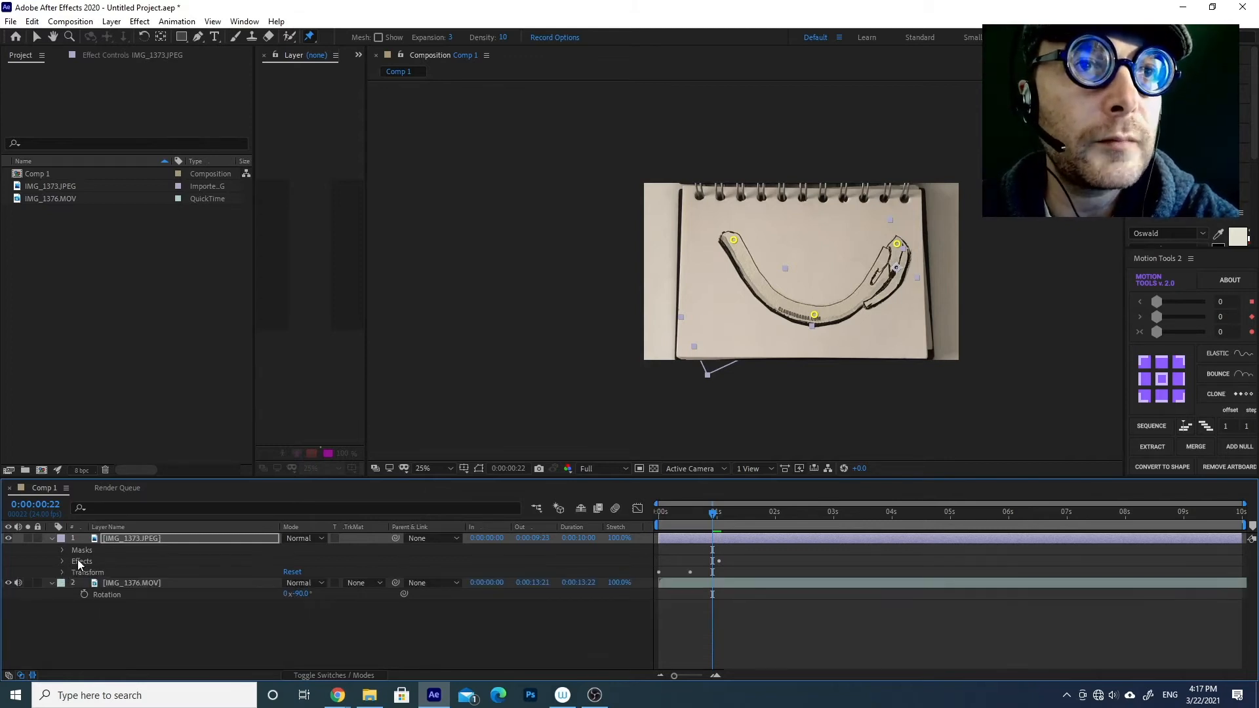
{"action": "left_click", "coordinate": [740, 538]}
{"action": "key", "text": "u"}
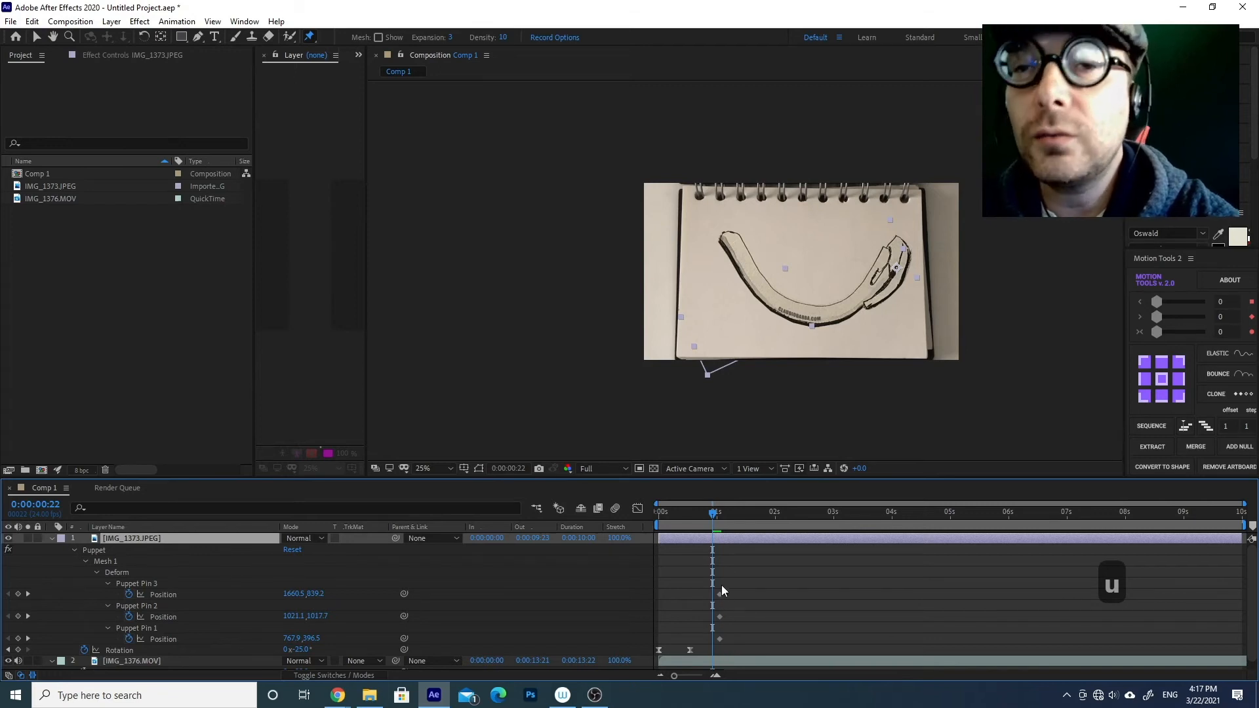
{"action": "left_click_drag", "start_coordinate": [714, 515], "coordinate": [720, 515]}
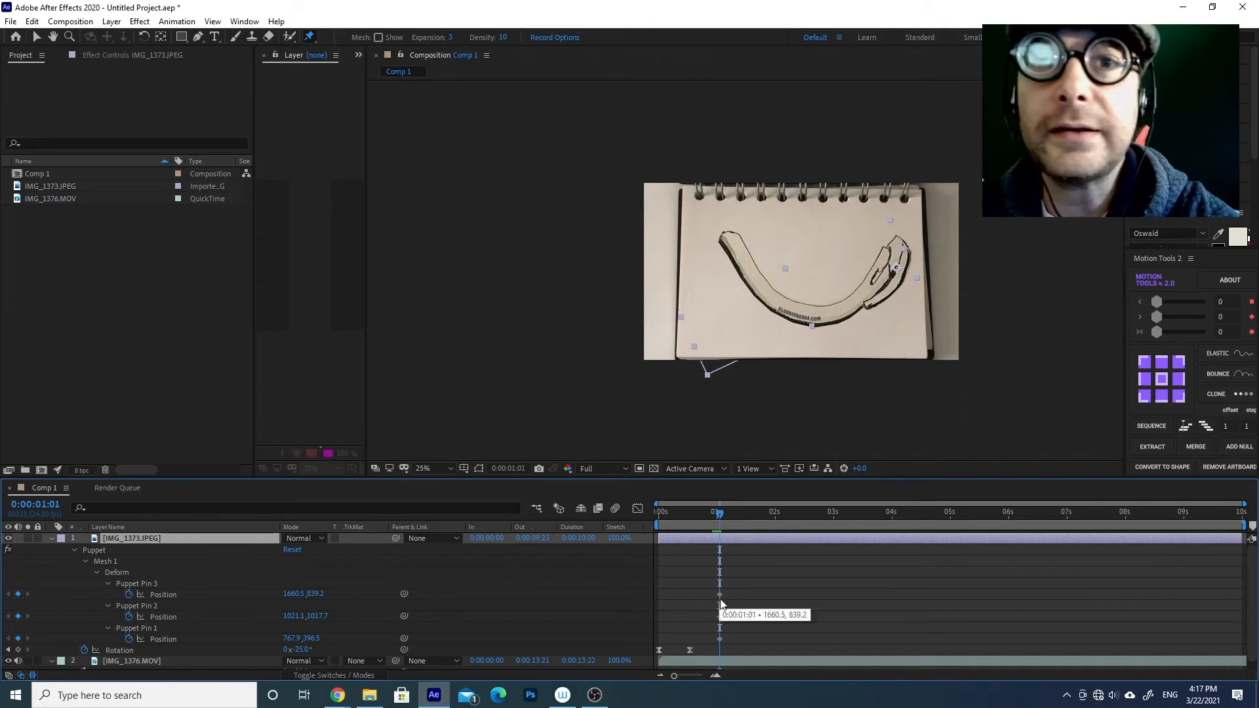
Select all three puppet pins' position keyframes and shift the pins slightly upward together at 0:00:01:13 to add a second set of keyframes.
{"action": "left_click_drag", "start_coordinate": [730, 592], "coordinate": [707, 641]}
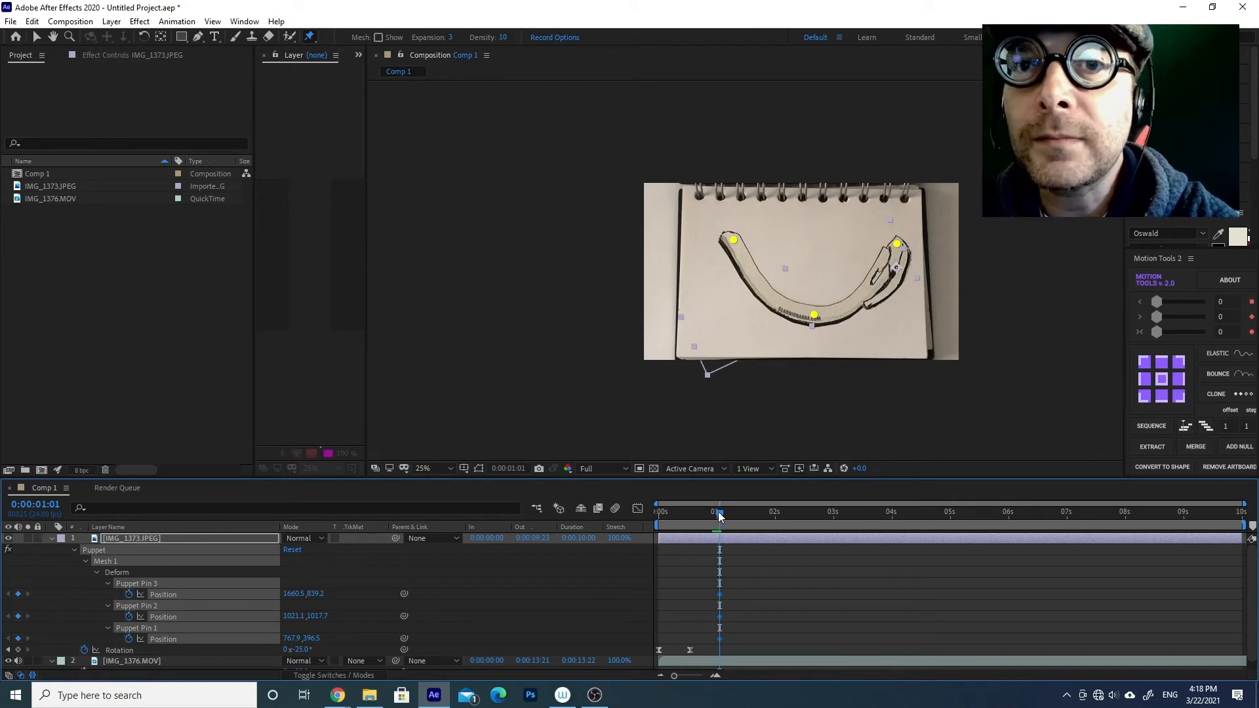
{"action": "left_click_drag", "start_coordinate": [724, 517], "coordinate": [751, 517]}
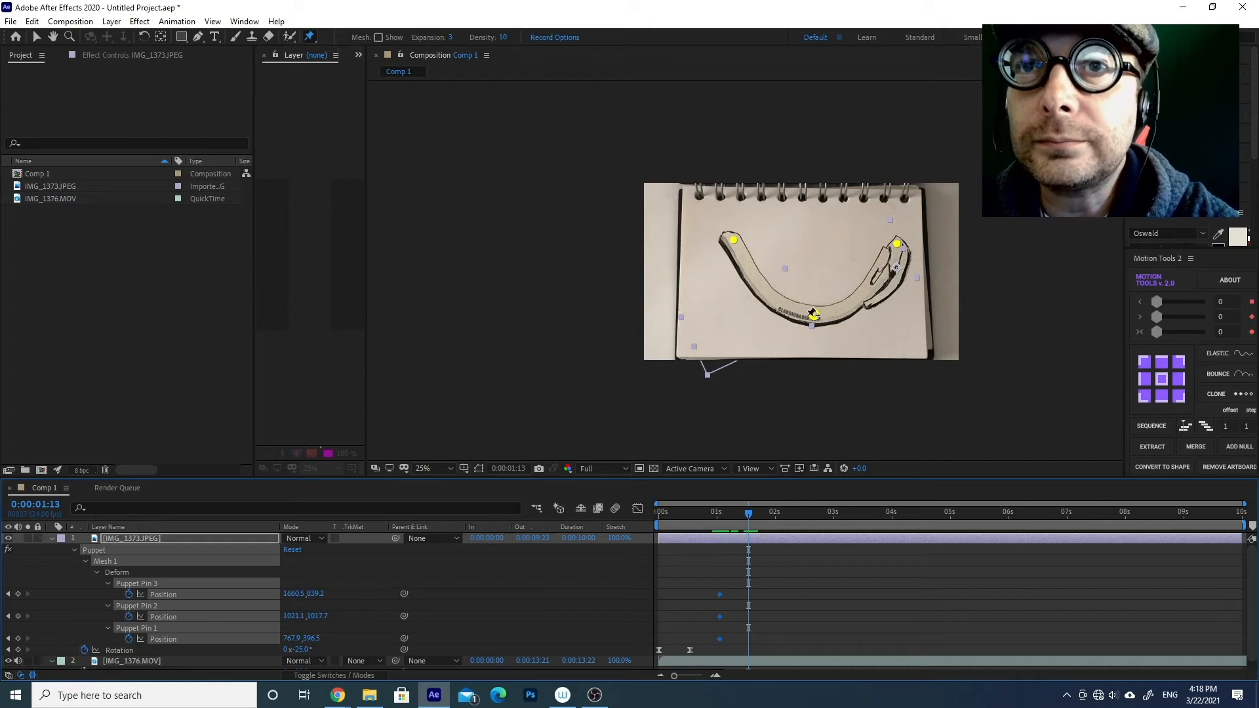
{"action": "mouse_move", "coordinate": [816, 316]}
{"action": "left_mouse_down"}
{"action": "mouse_move", "coordinate": [815, 248]}
{"action": "mouse_move", "coordinate": [814, 325]}
{"action": "left_mouse_up"}
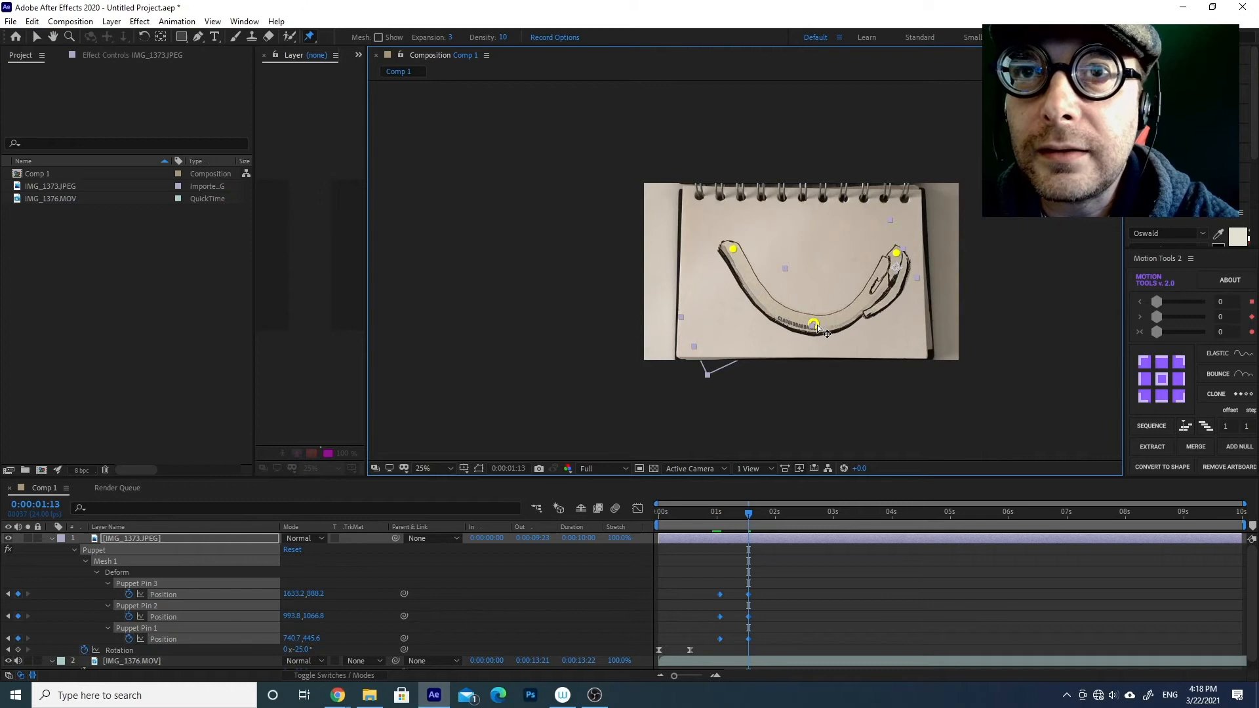
{"action": "left_click_drag", "start_coordinate": [815, 320], "coordinate": [817, 307]}
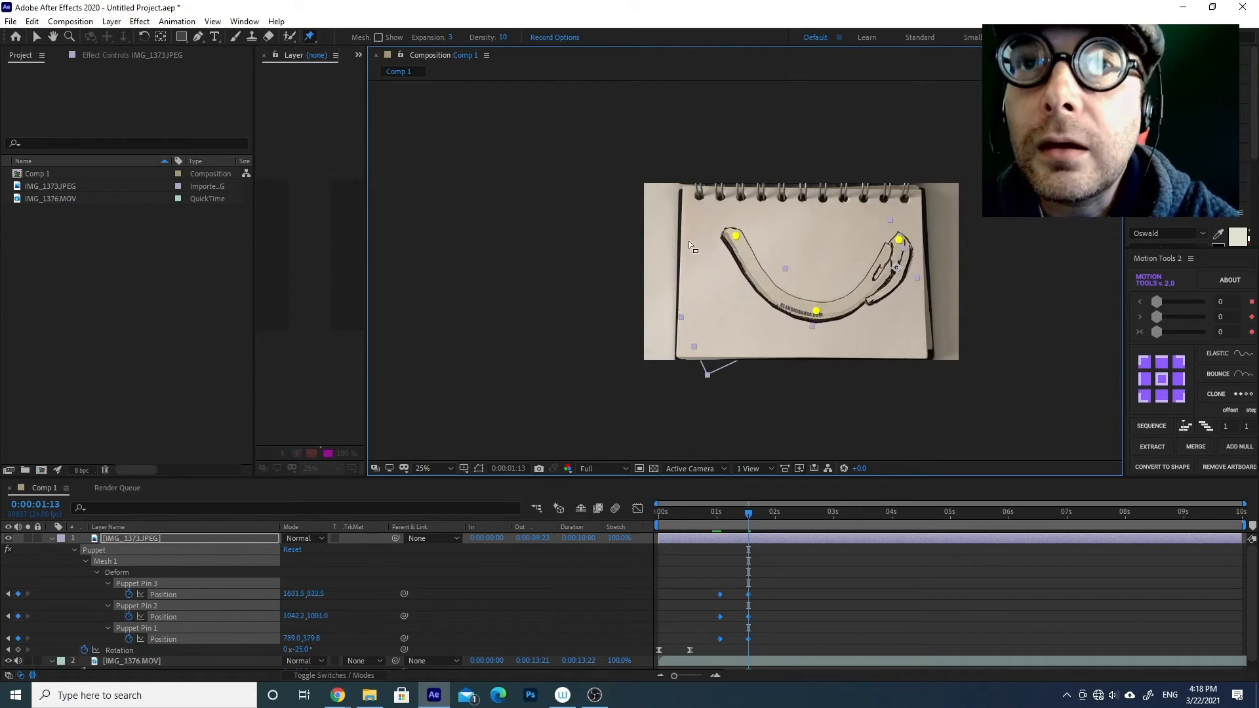
{"action": "left_click_drag", "start_coordinate": [736, 236], "coordinate": [730, 235]}
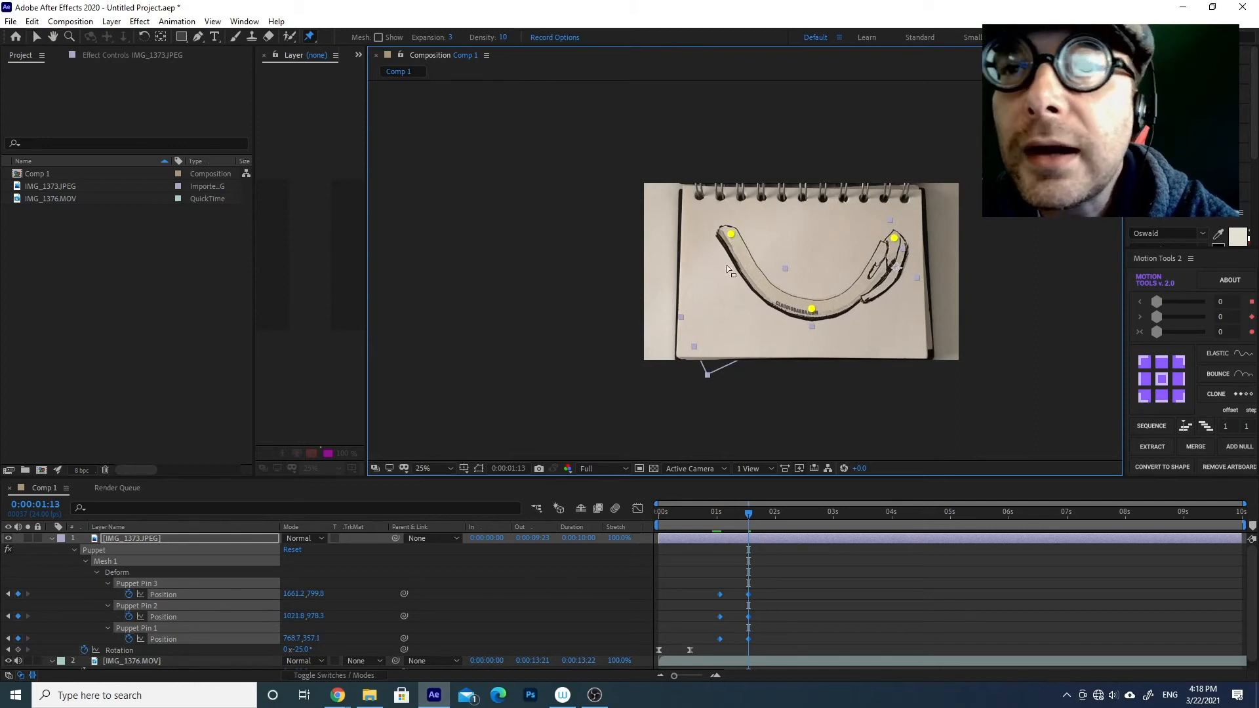
{"action": "left_click", "coordinate": [776, 596]}
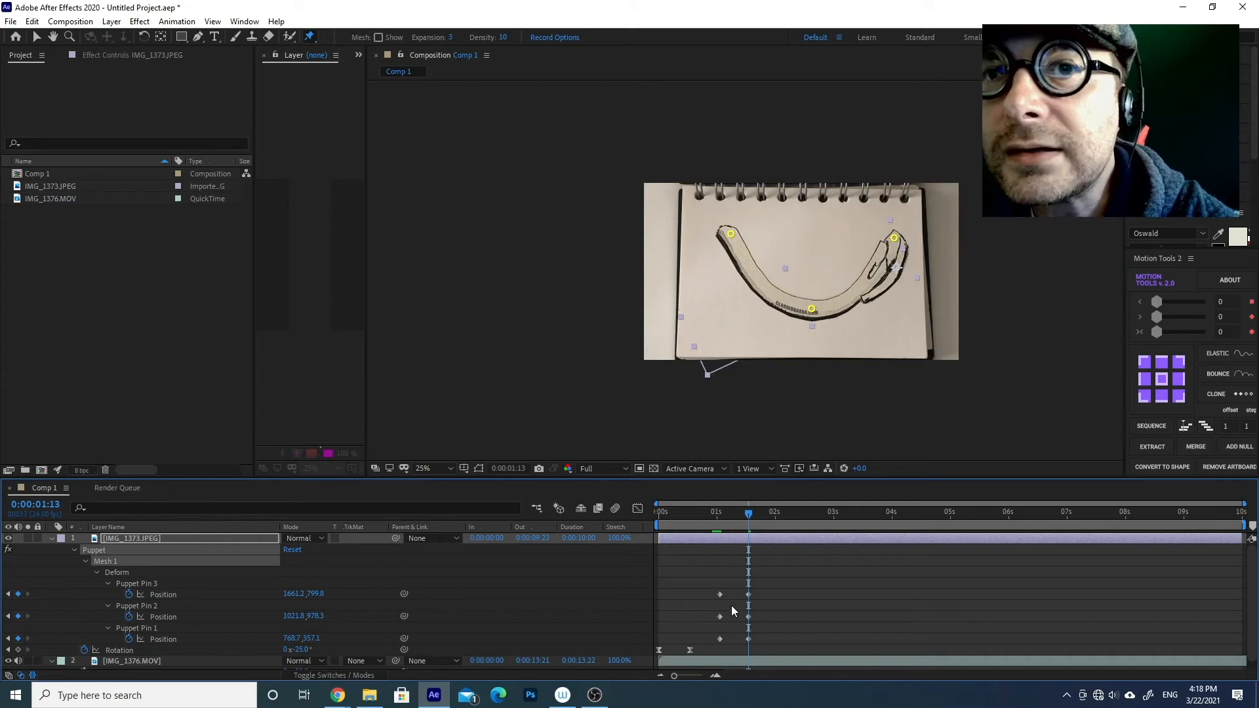
Bend the pen into an arch at 0:00:01:13 with the tip pin at about 590, 759, middle at 1169, 606 and clip end at 1607, 964, and preview.
{"action": "left_click", "coordinate": [812, 309]}
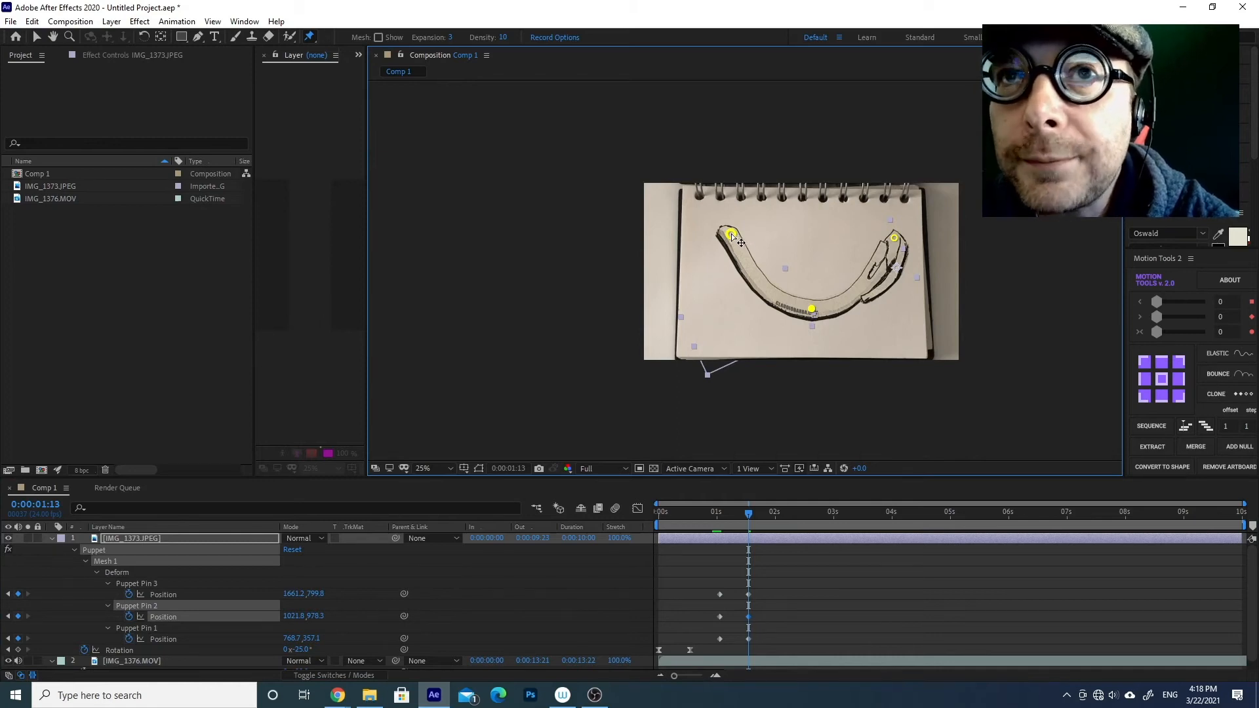
{"action": "mouse_move", "coordinate": [733, 236]}
{"action": "left_mouse_down"}
{"action": "mouse_move", "coordinate": [723, 321]}
{"action": "mouse_move", "coordinate": [732, 306]}
{"action": "left_mouse_up"}
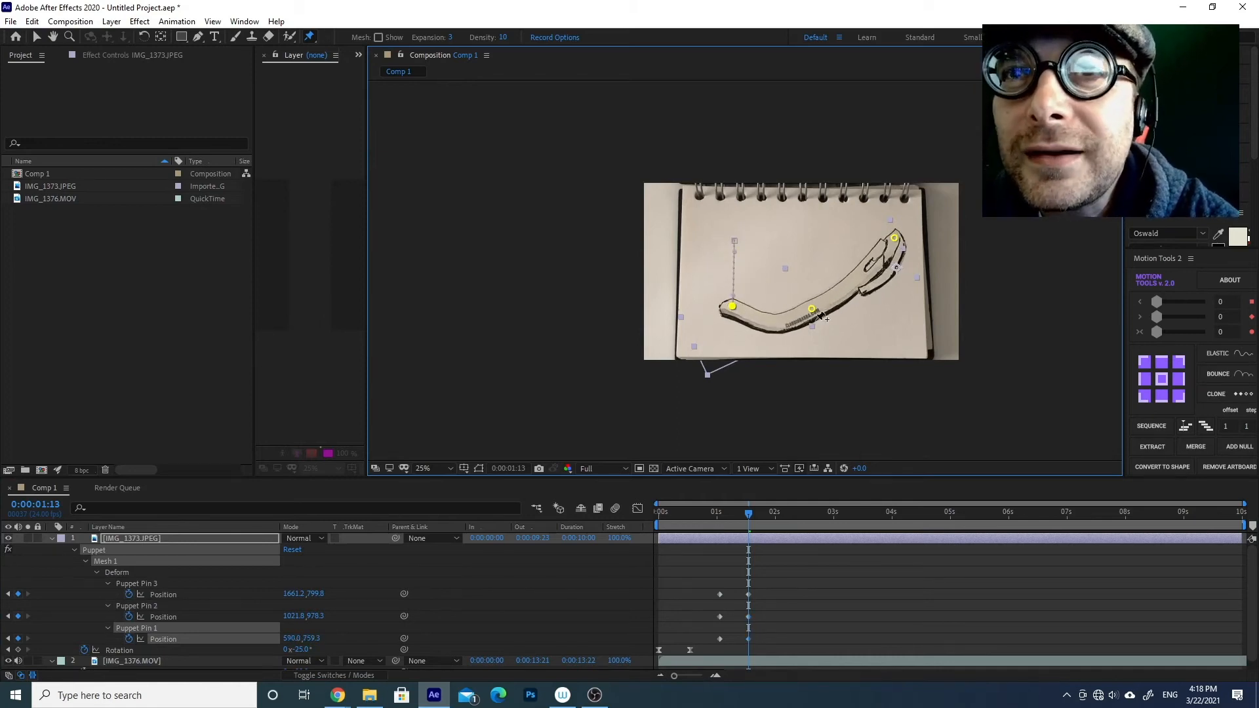
{"action": "mouse_move", "coordinate": [814, 311]}
{"action": "left_mouse_down"}
{"action": "mouse_move", "coordinate": [796, 233]}
{"action": "mouse_move", "coordinate": [808, 244]}
{"action": "left_mouse_up"}
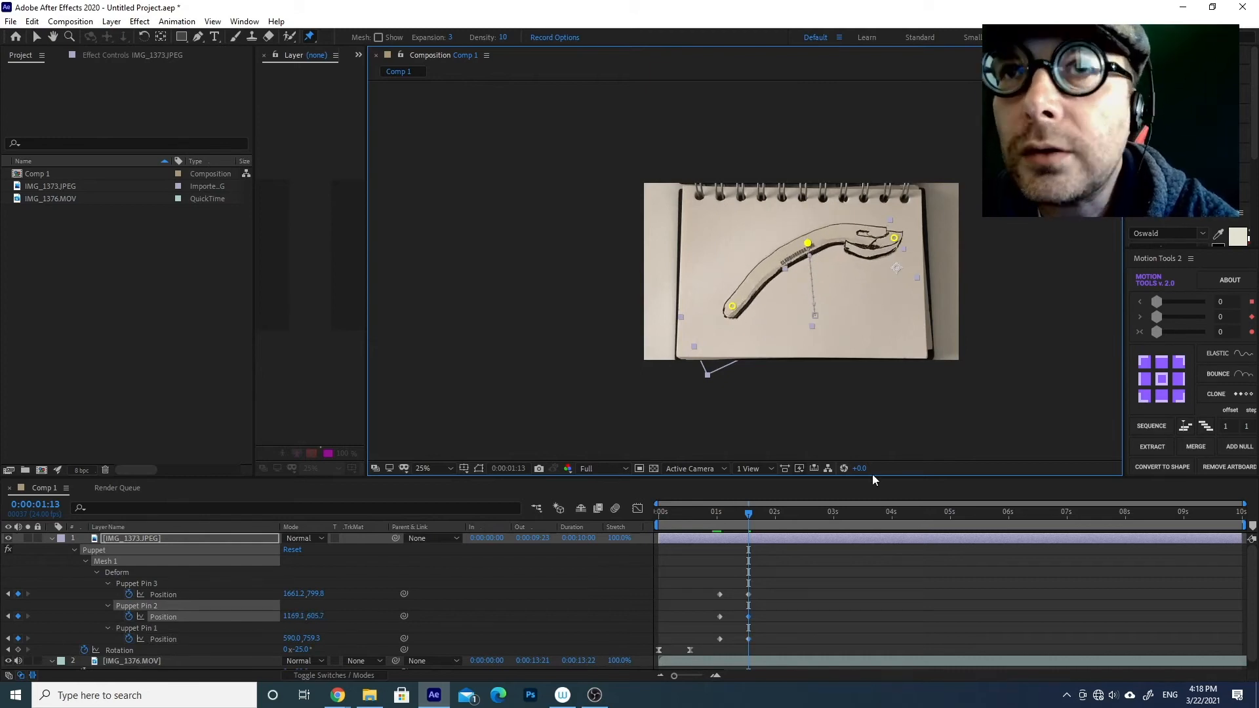
{"action": "left_click_drag", "start_coordinate": [904, 245], "coordinate": [895, 272]}
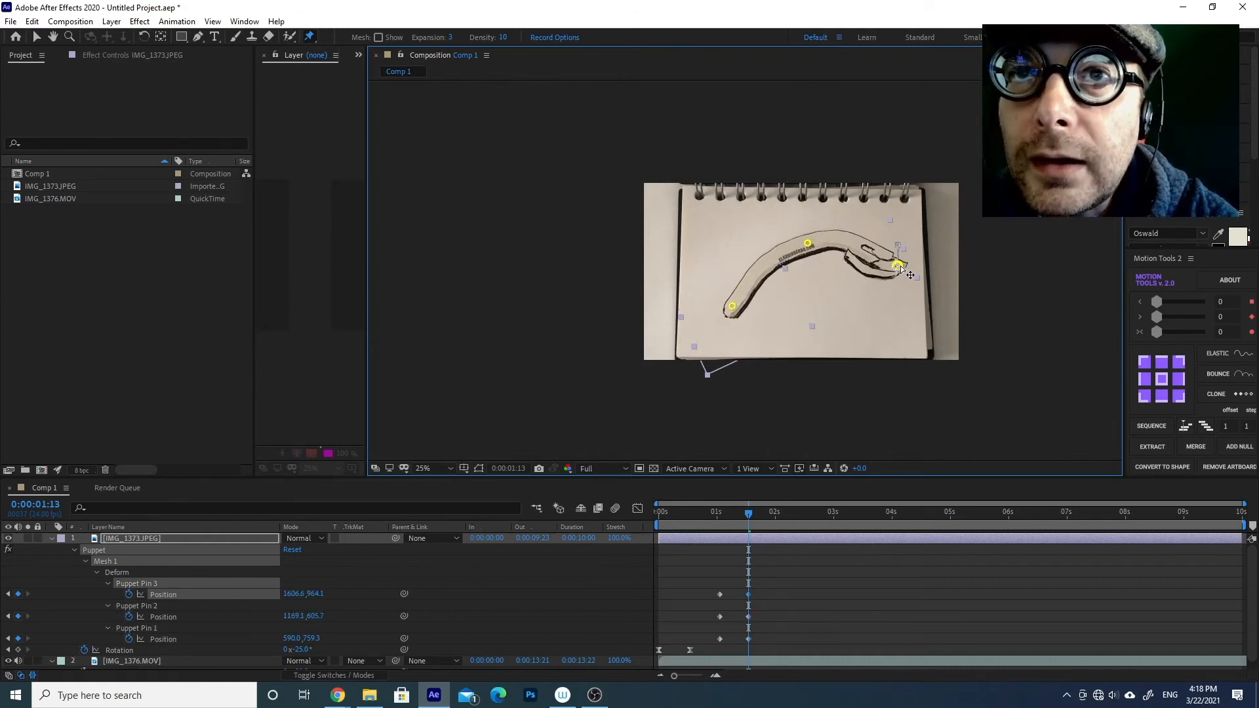
{"action": "left_click", "coordinate": [707, 515]}
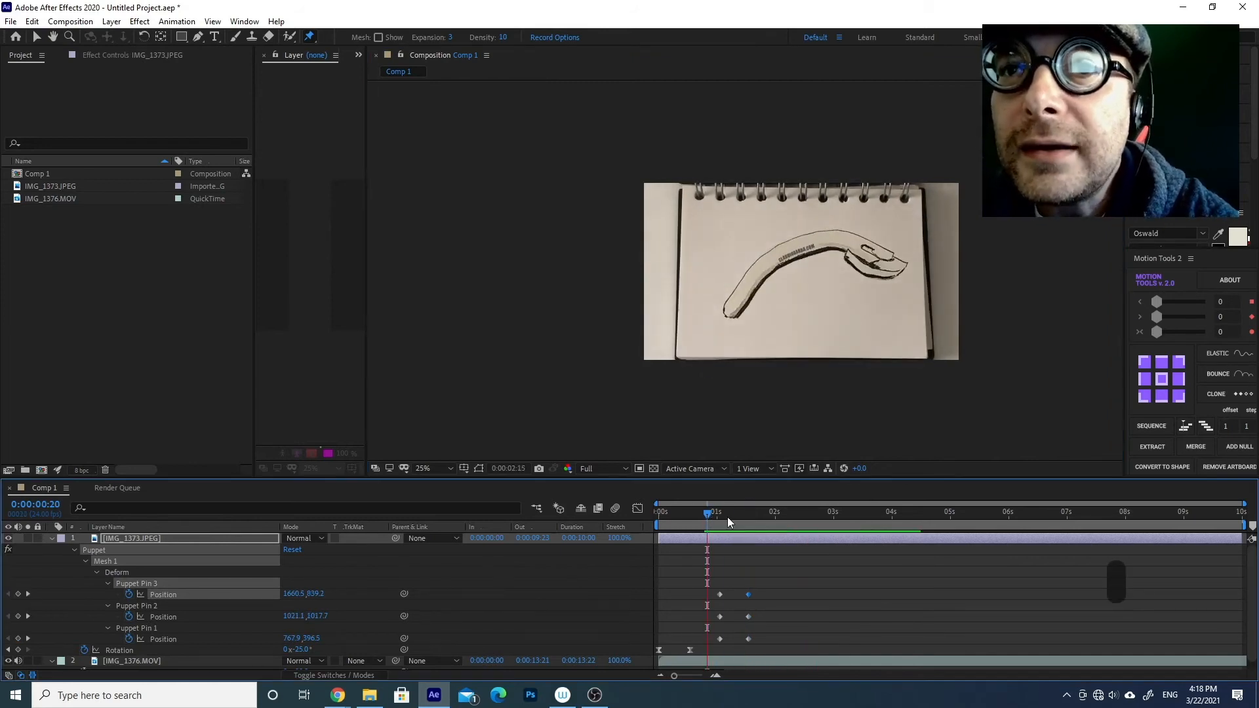
Apply Easy Ease to all position keyframes of the three puppet pins and preview the bend from 0:00:00:21.
{"action": "left_click", "coordinate": [722, 516]}
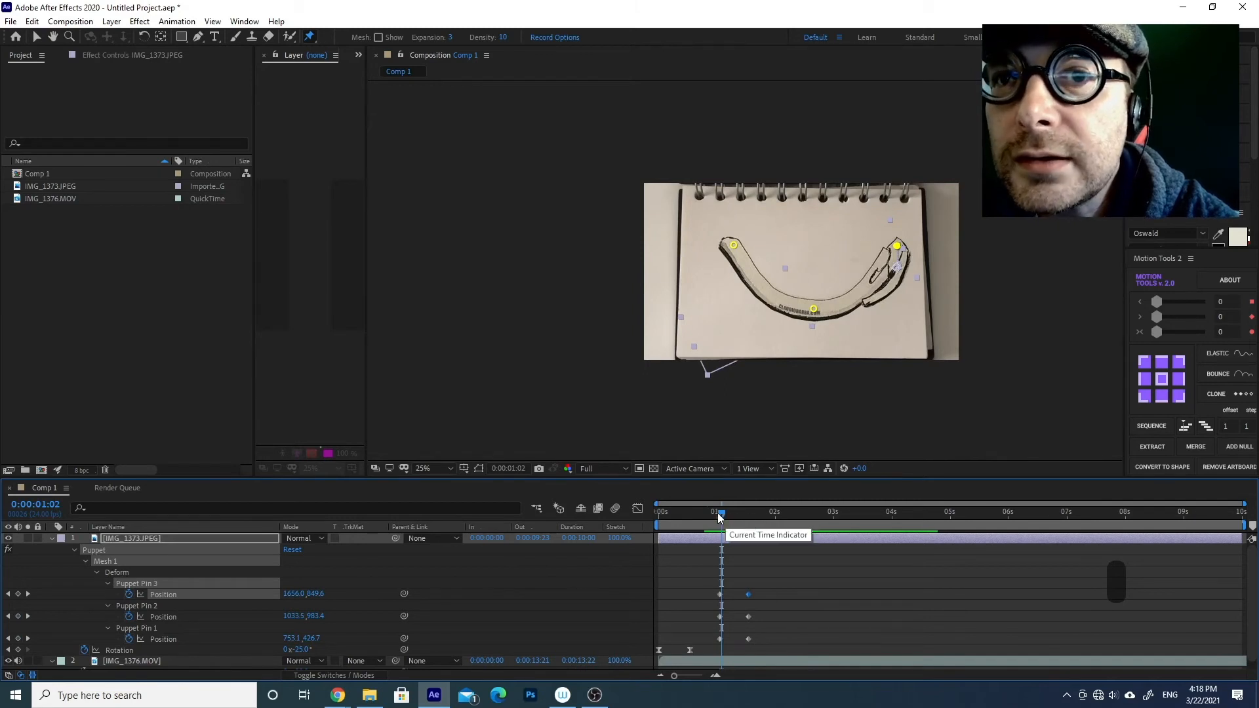
{"action": "left_click_drag", "start_coordinate": [766, 641], "coordinate": [687, 584]}
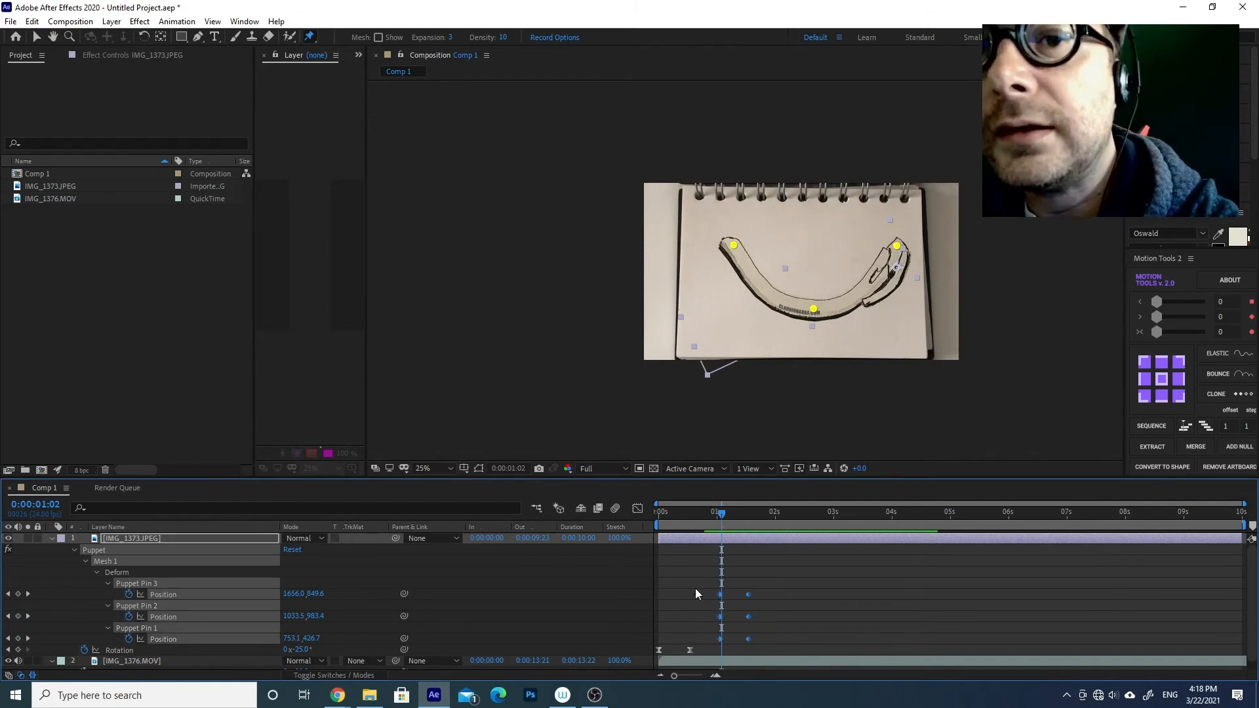
{"action": "key", "text": "F9"}
{"action": "left_click_drag", "start_coordinate": [715, 511], "coordinate": [709, 510]}
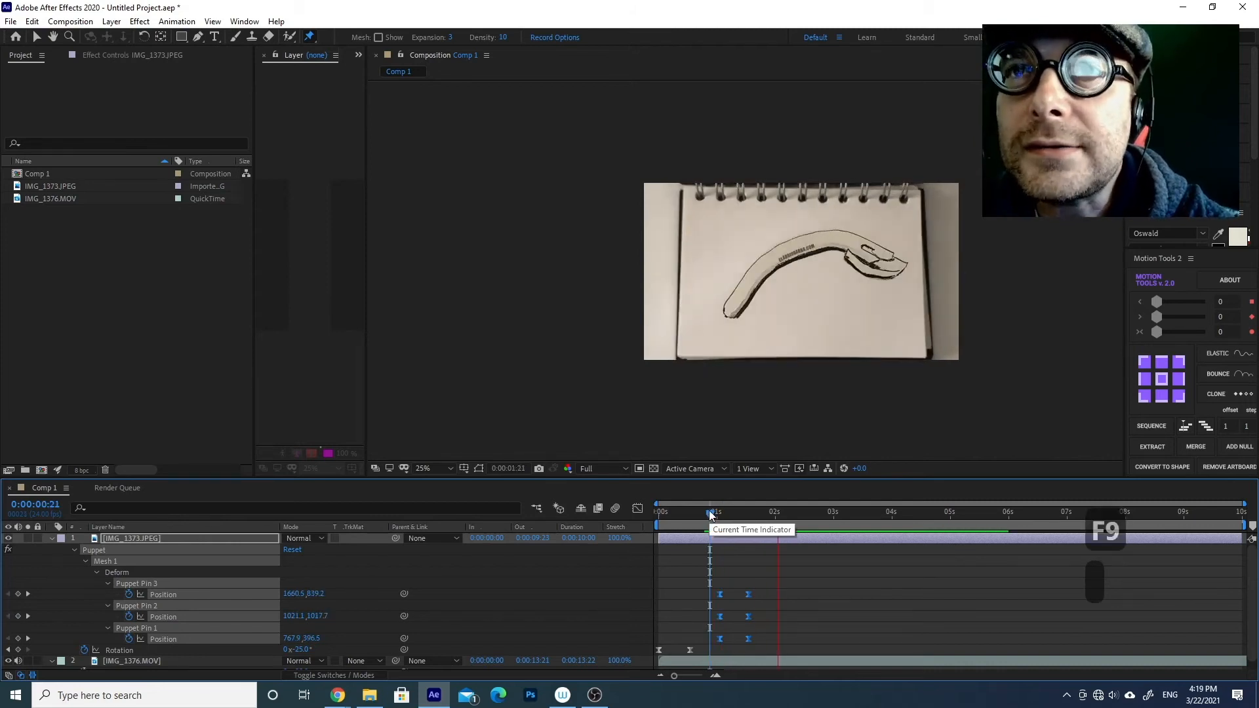
{"action": "left_click", "coordinate": [805, 538]}
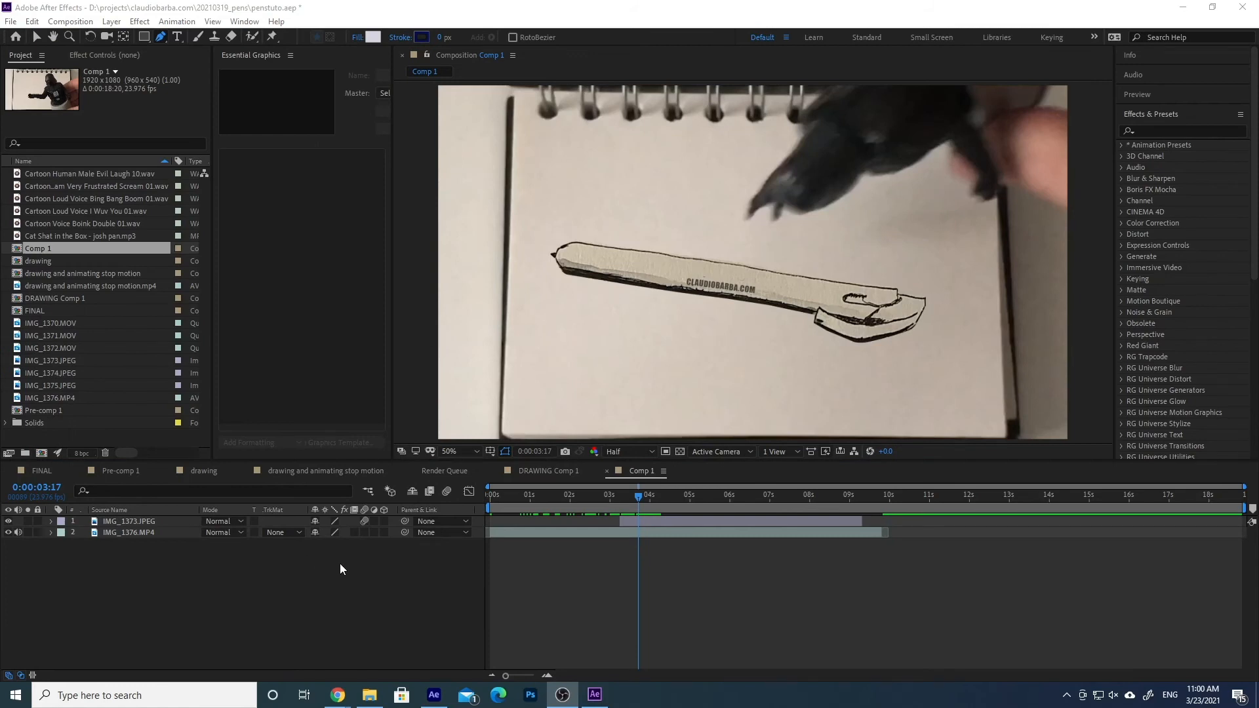
In penstuto.aep, draw a closed four-cornered shape with the Pen tool over the notebook page at 0:00:04:06.
{"action": "left_click_drag", "start_coordinate": [640, 498], "coordinate": [661, 500]}
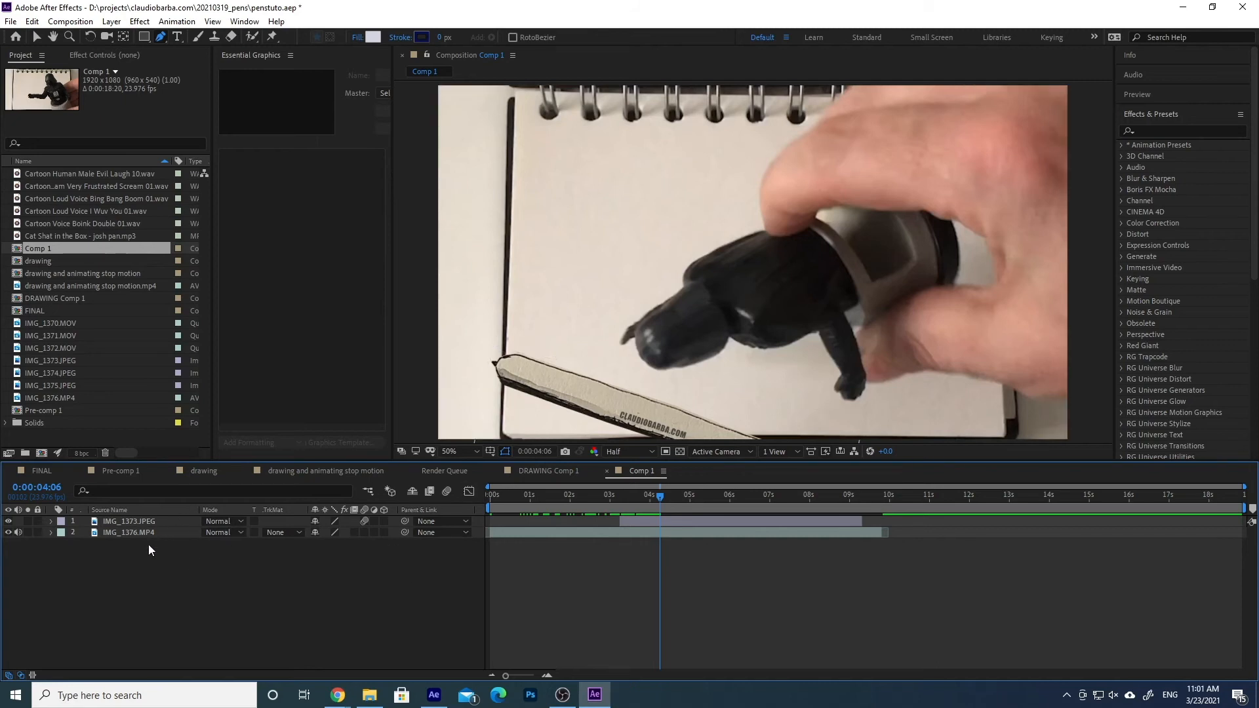
{"action": "left_click", "coordinate": [160, 38]}
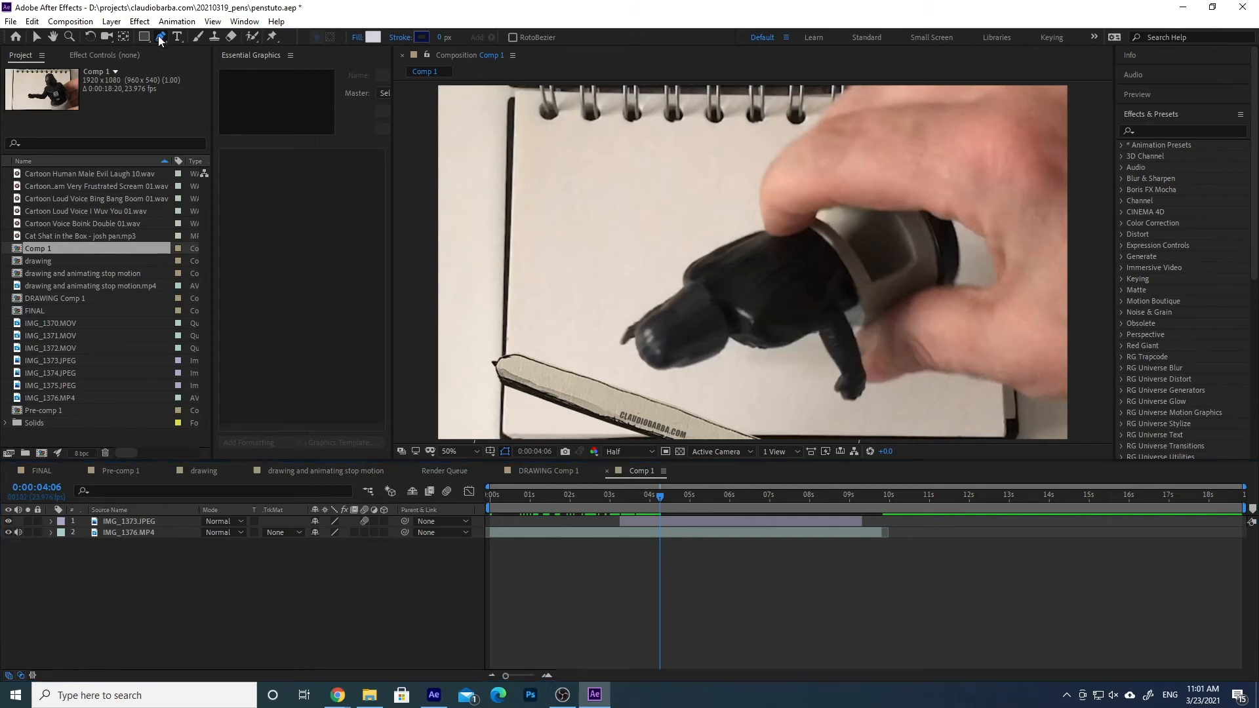
{"action": "left_click", "coordinate": [514, 120]}
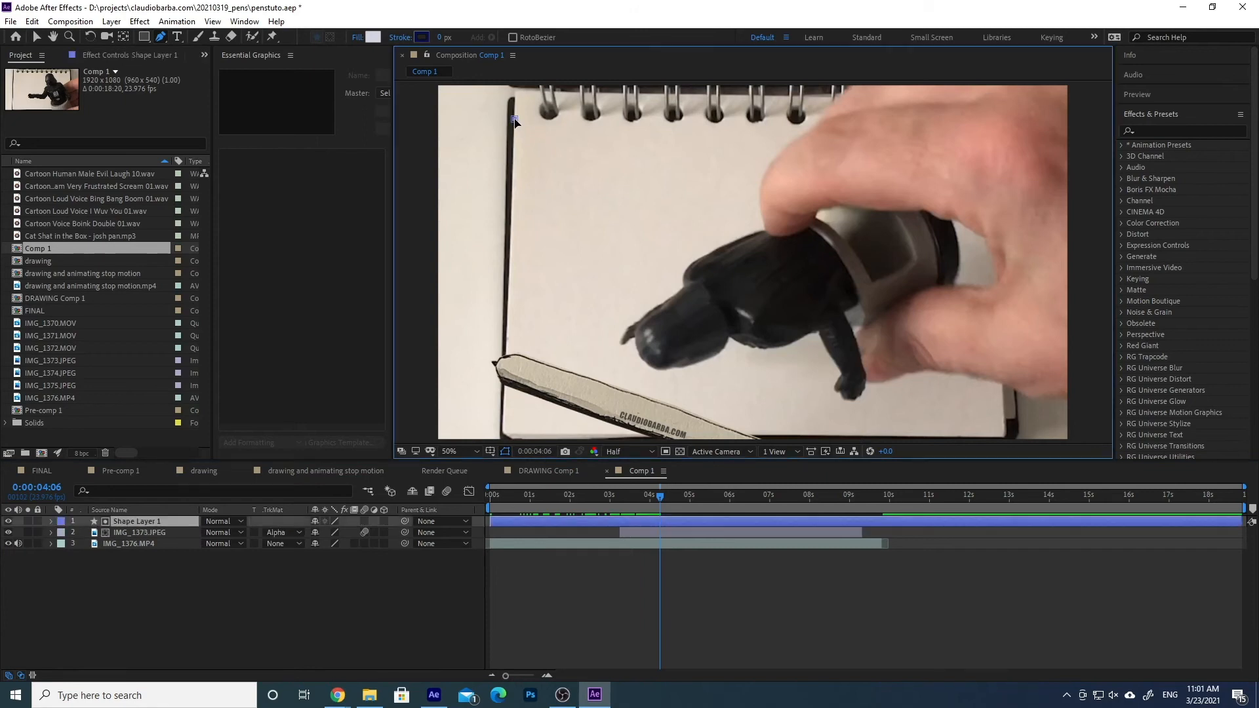
{"action": "left_click", "coordinate": [503, 433]}
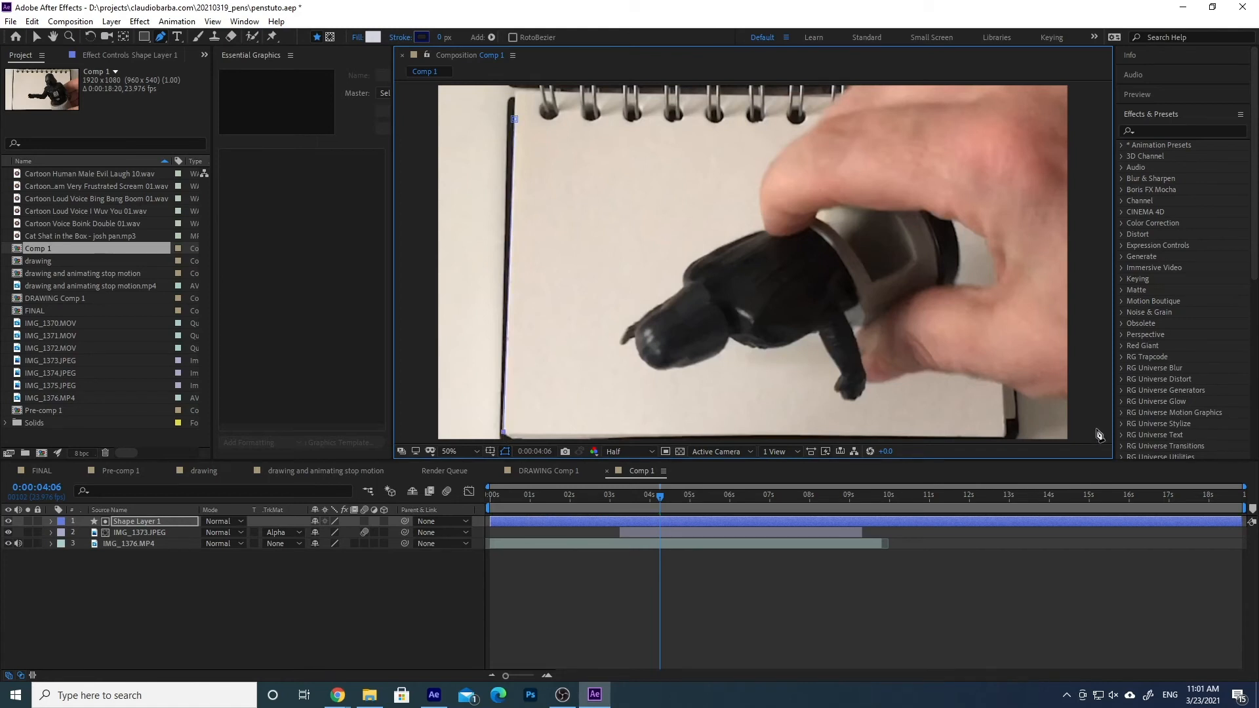
{"action": "left_click", "coordinate": [1005, 434]}
{"action": "left_click", "coordinate": [992, 120]}
{"action": "left_click", "coordinate": [515, 120]}
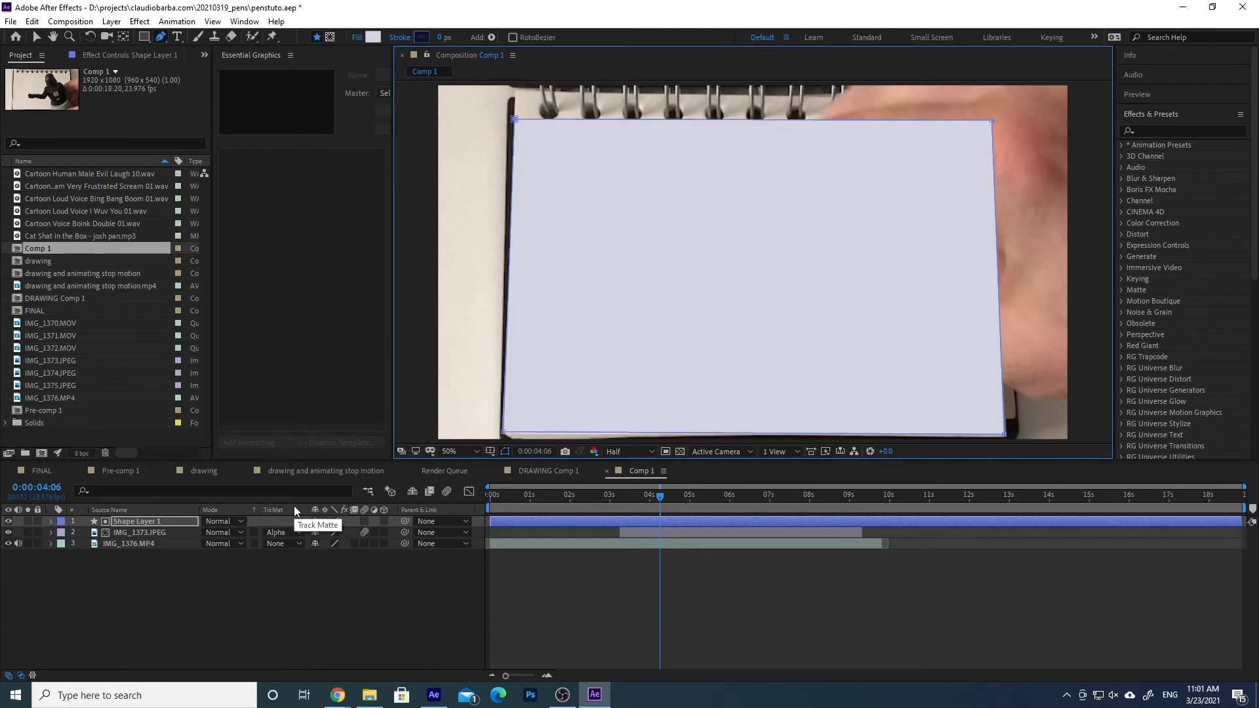
Show the blending mode and track matte columns in place of the layer switches, and deselect the shape layer.
{"action": "left_click", "coordinate": [22, 677]}
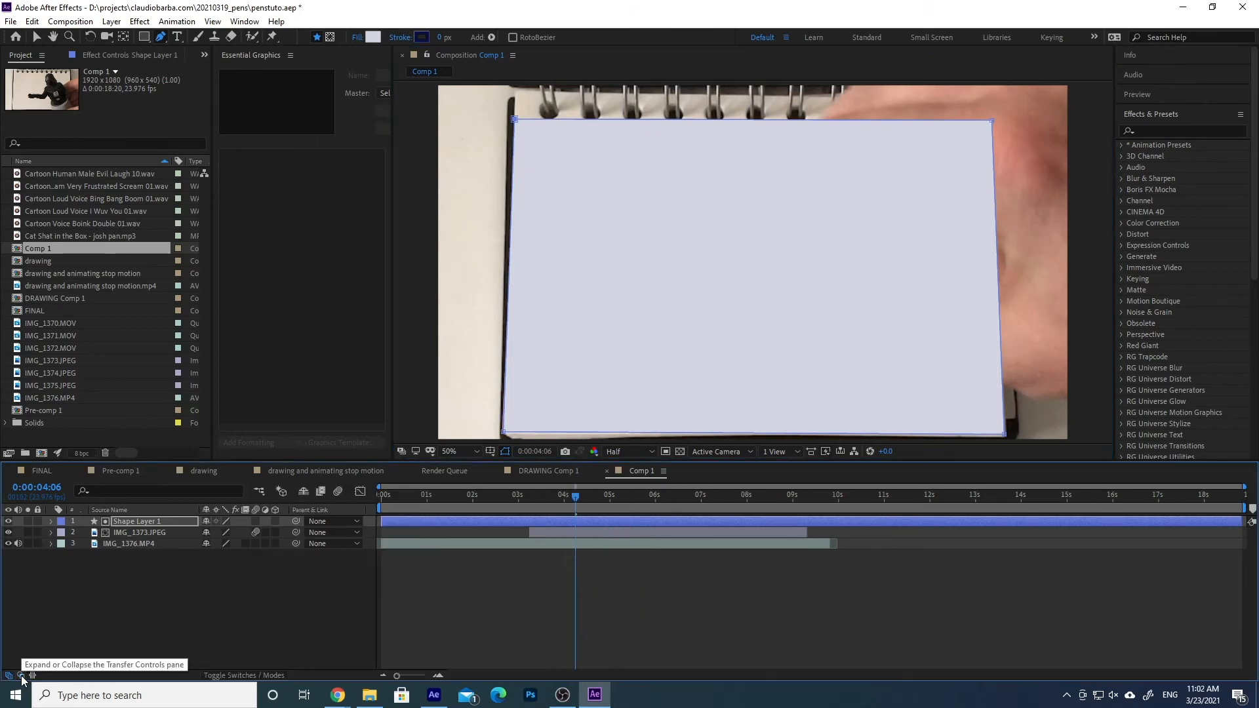
{"action": "left_click", "coordinate": [240, 677]}
{"action": "left_click", "coordinate": [240, 677]}
{"action": "left_click", "coordinate": [226, 675]}
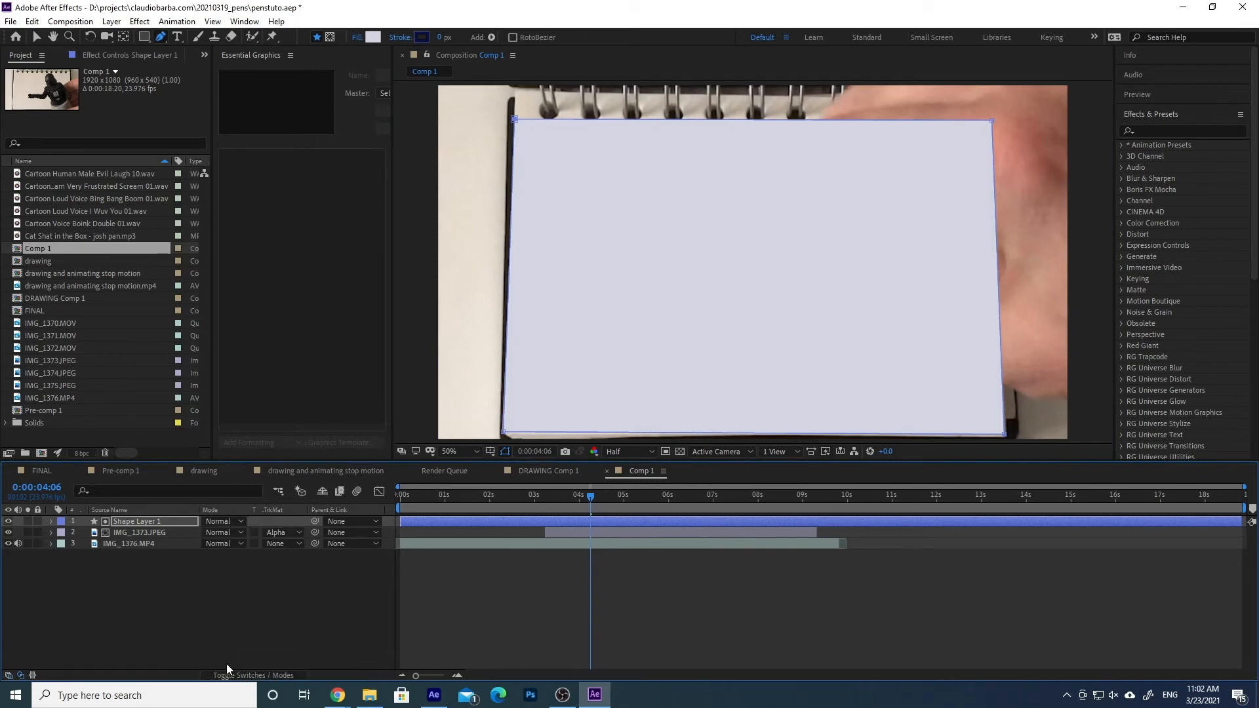
{"action": "left_click", "coordinate": [286, 613]}
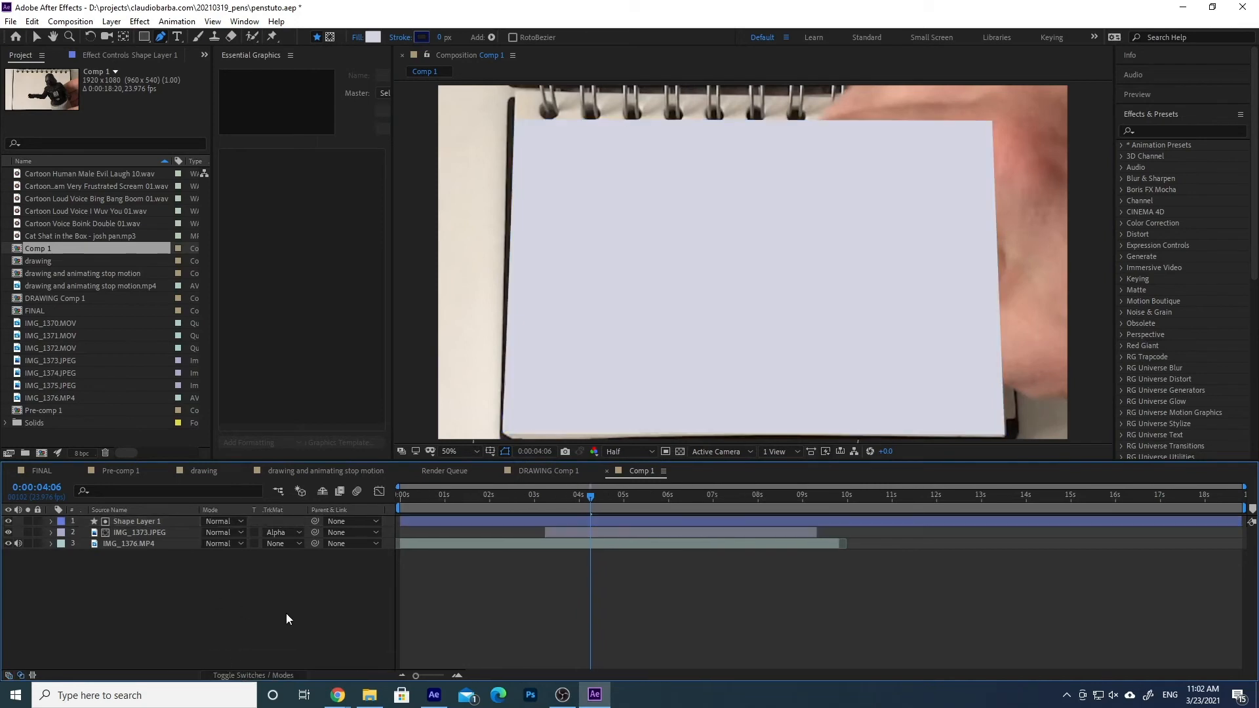
Set the IMG_1373.JPEG layer's track matte to Alpha Matte "Shape Layer 1" and hide the shape layer.
{"action": "left_click", "coordinate": [138, 535]}
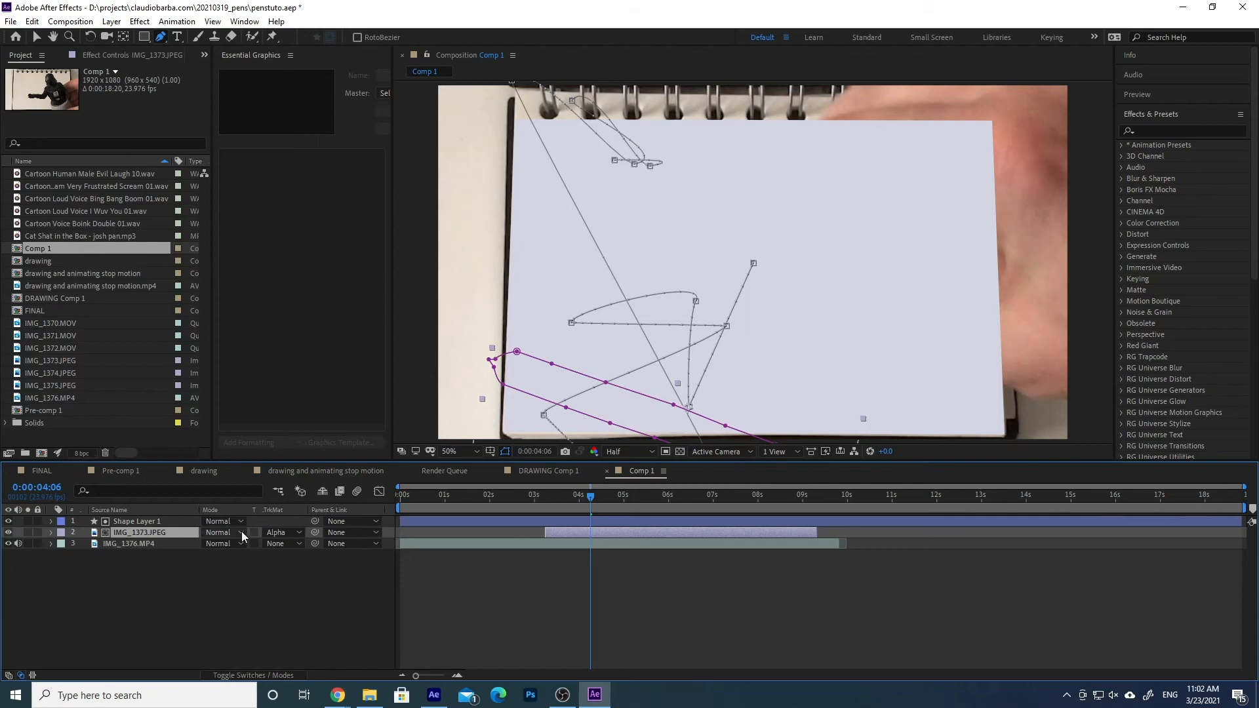
{"action": "left_click", "coordinate": [282, 532]}
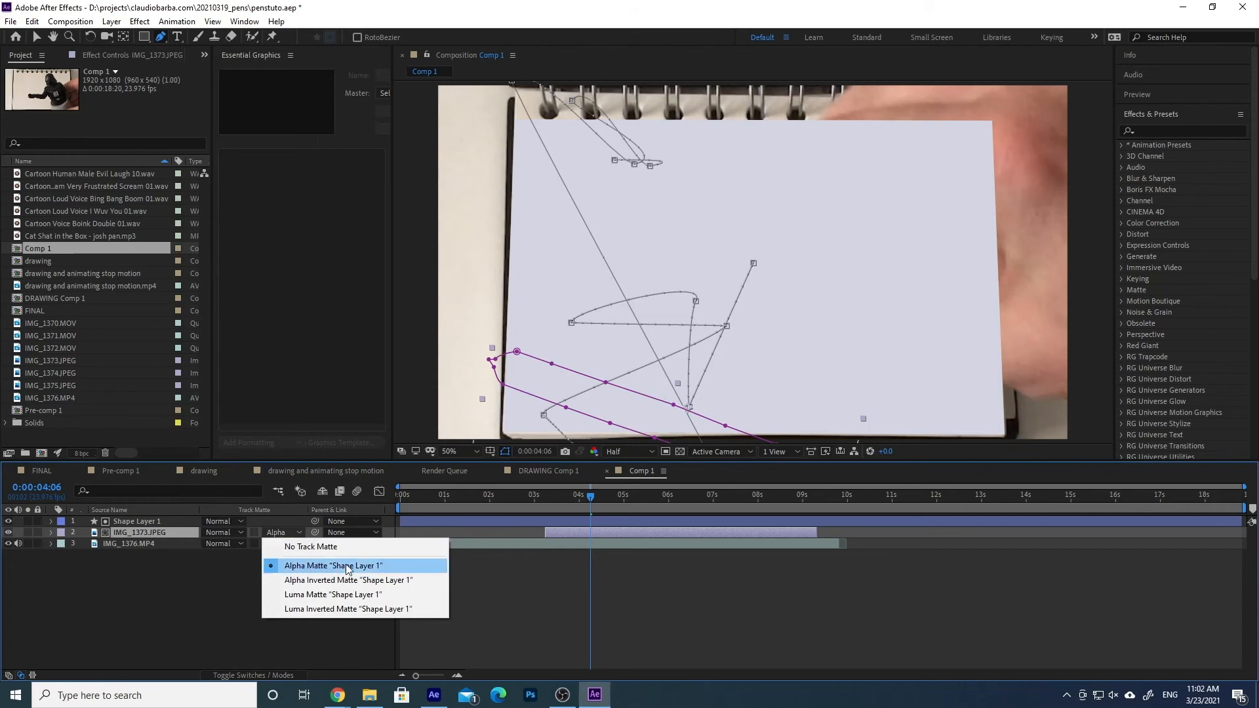
{"action": "left_click", "coordinate": [367, 569]}
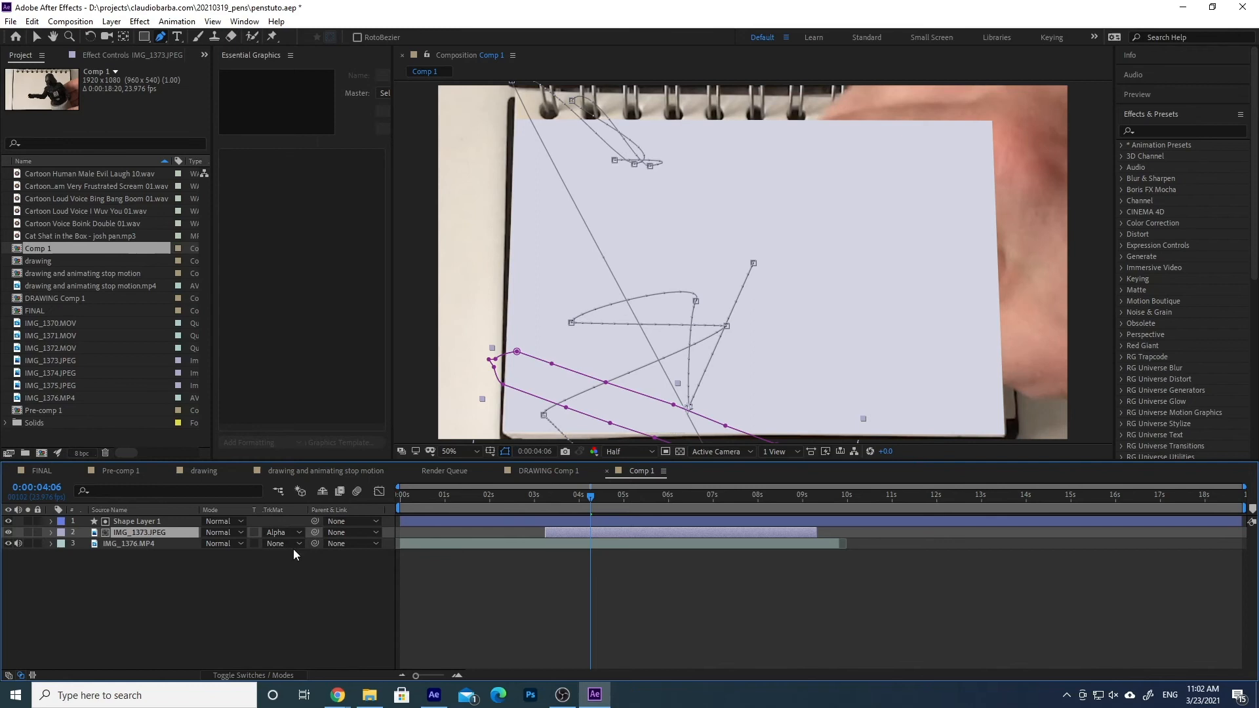
{"action": "left_click", "coordinate": [9, 522]}
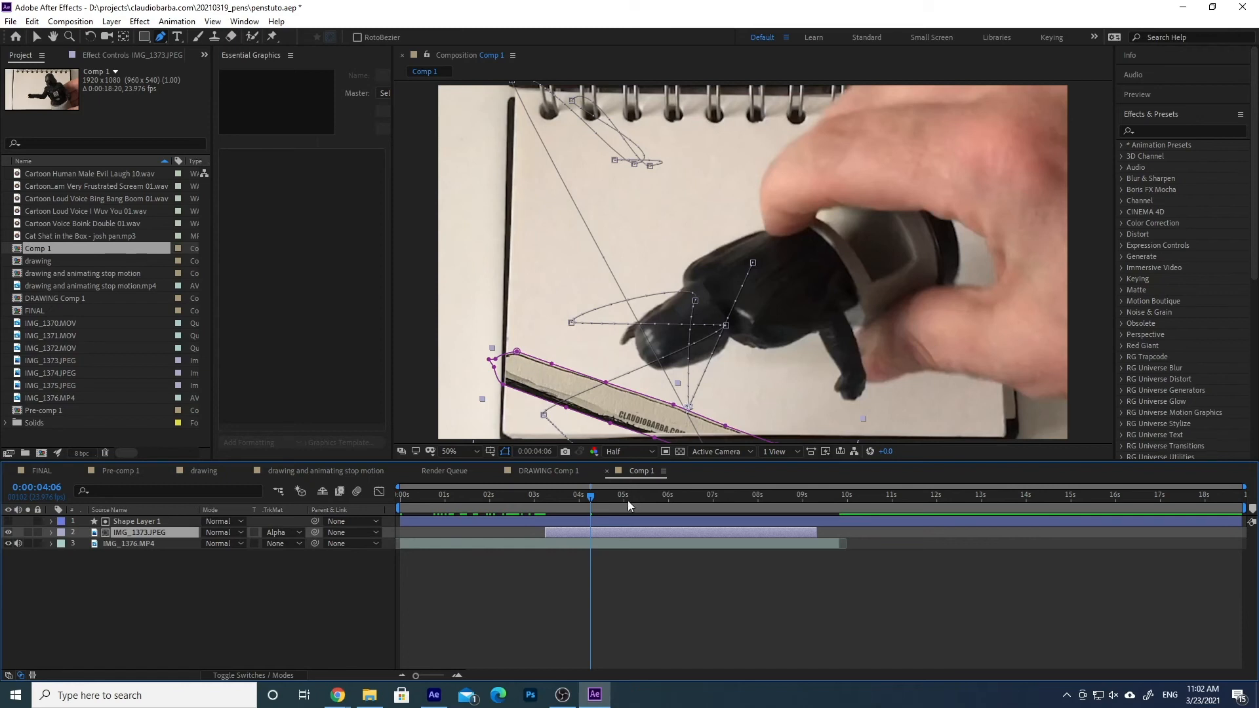
Preview the matted pen animation from 0:00:03:05.
{"action": "left_click_drag", "start_coordinate": [578, 498], "coordinate": [544, 499]}
{"action": "key", "text": "space"}
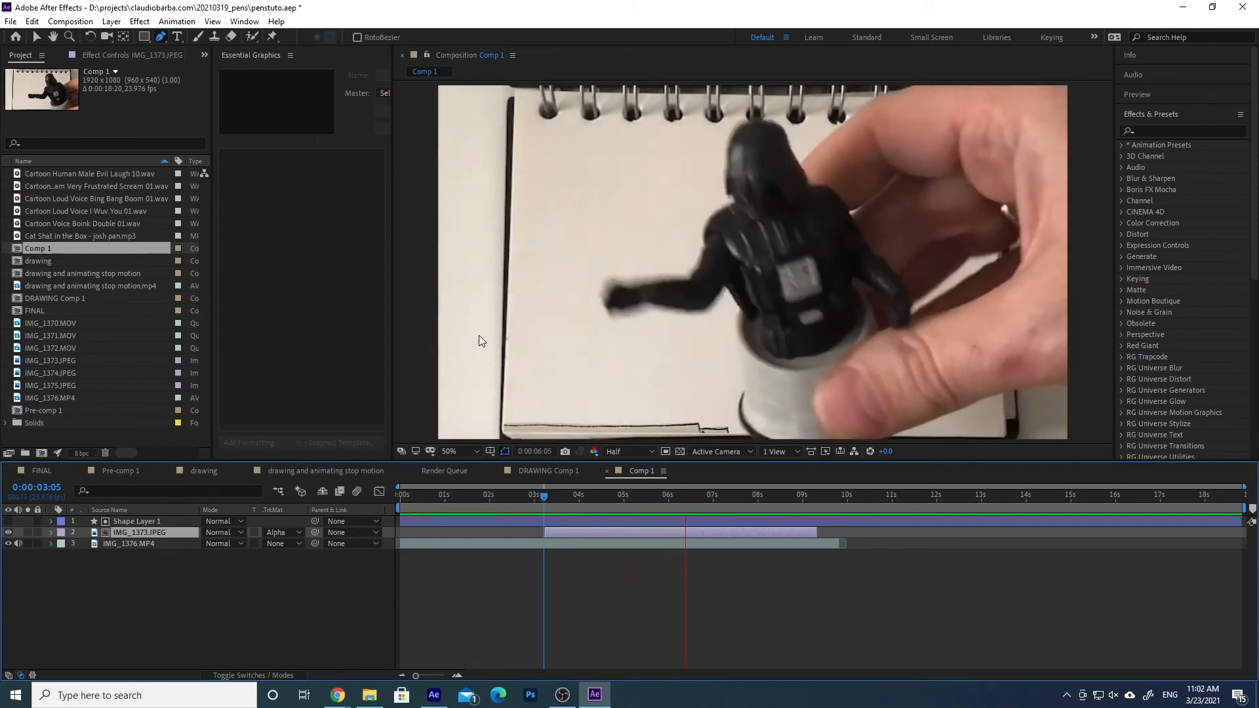
{"action": "key", "text": "space"}
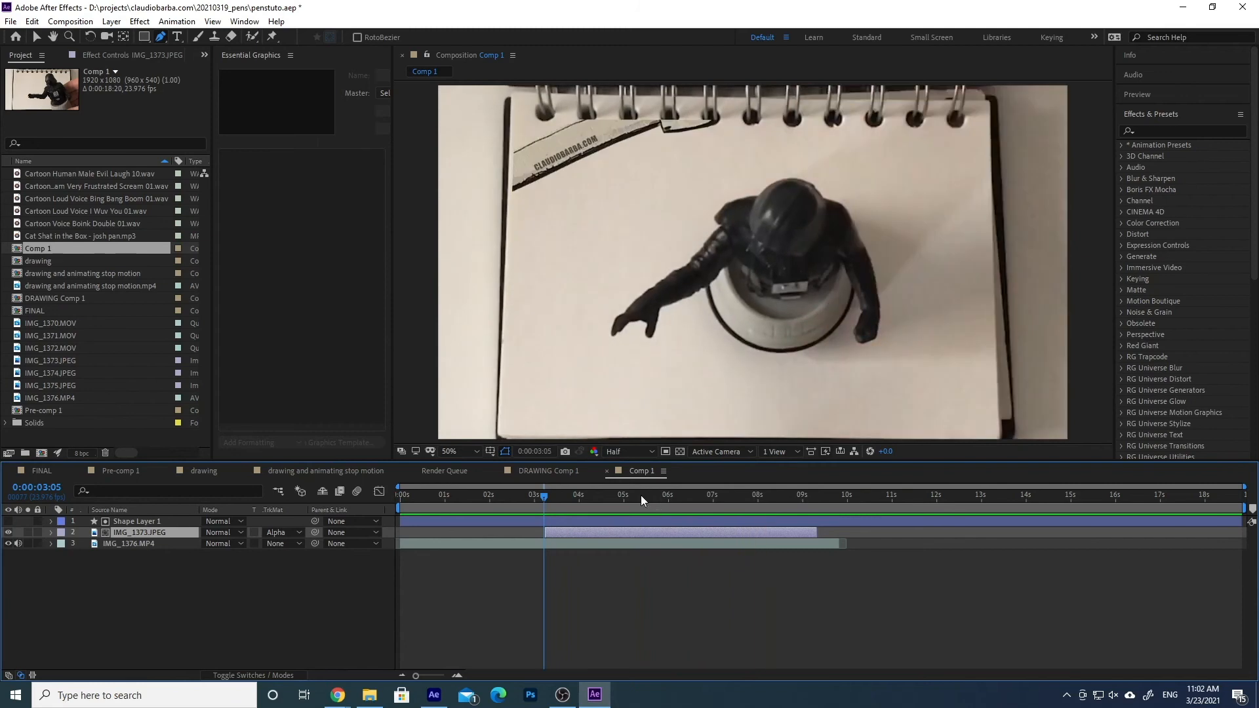
{"action": "key", "text": "space"}
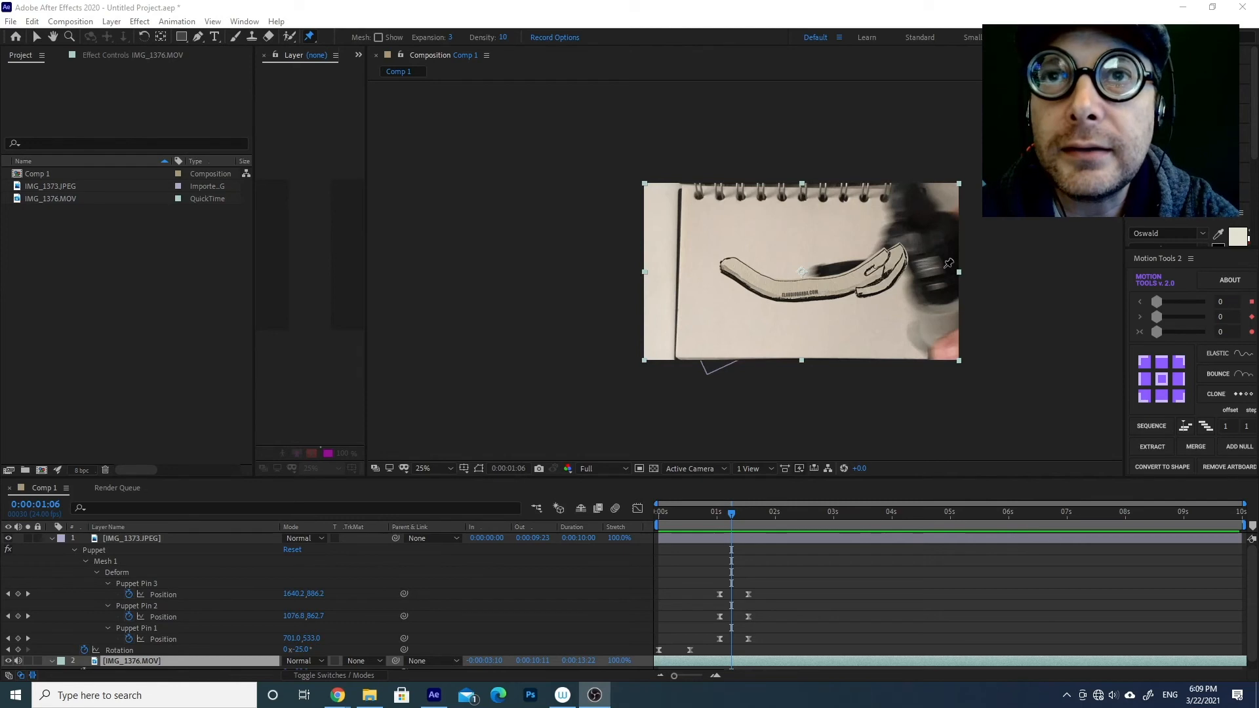
Back in the Untitled Project, review the bending pen up to 0:00:02:18 and collapse the IMG_1373.JPEG layer's properties.
{"action": "left_click", "coordinate": [714, 513]}
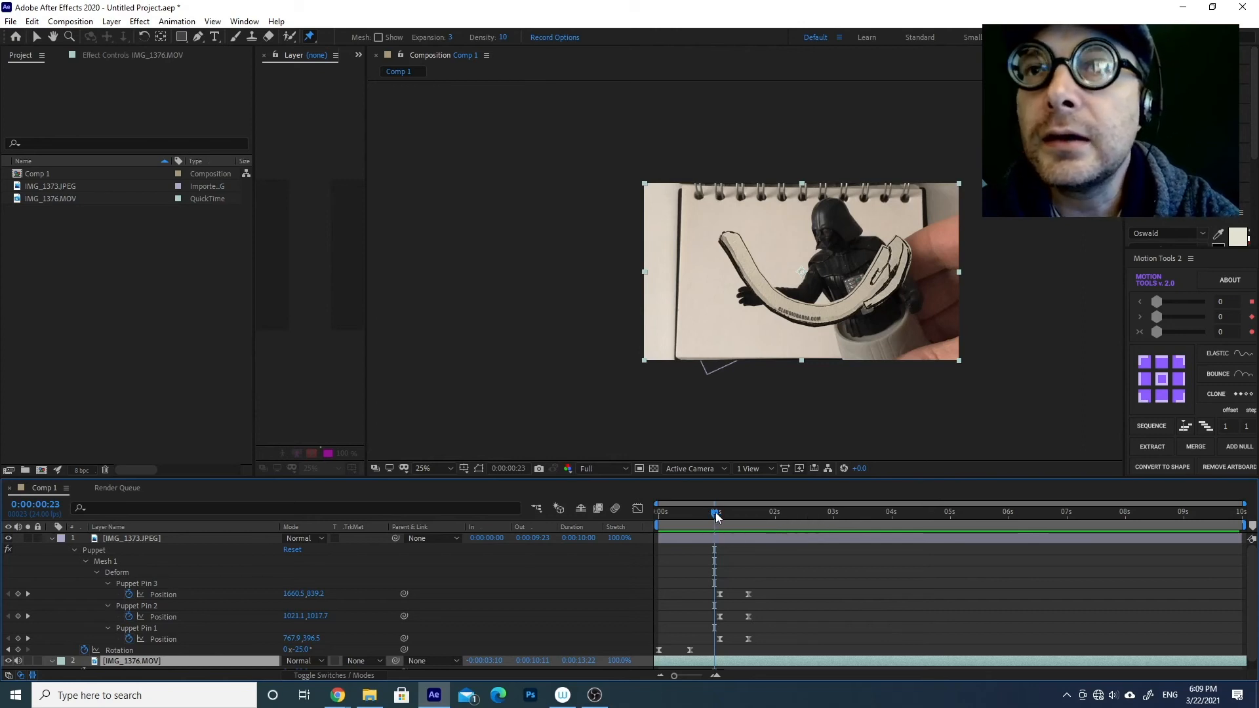
{"action": "left_click", "coordinate": [739, 516]}
{"action": "left_click_drag", "start_coordinate": [739, 517], "coordinate": [819, 516]}
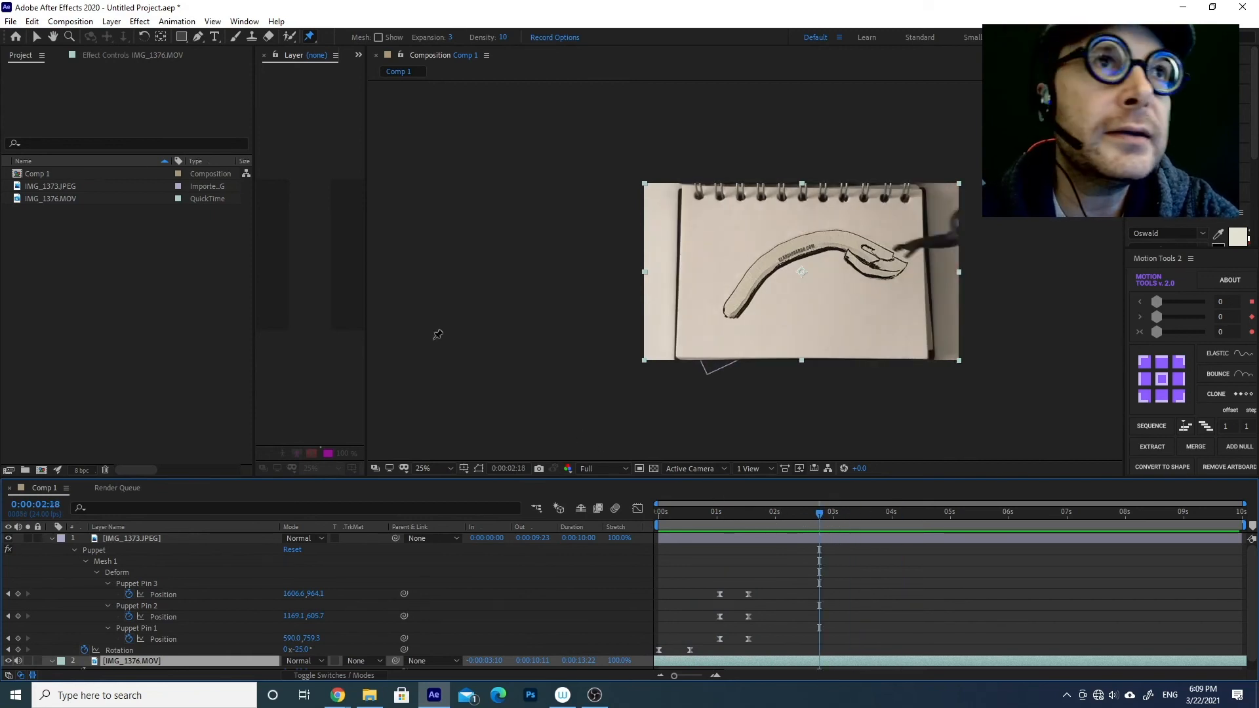
{"action": "left_click", "coordinate": [53, 538]}
{"action": "left_click", "coordinate": [172, 578]}
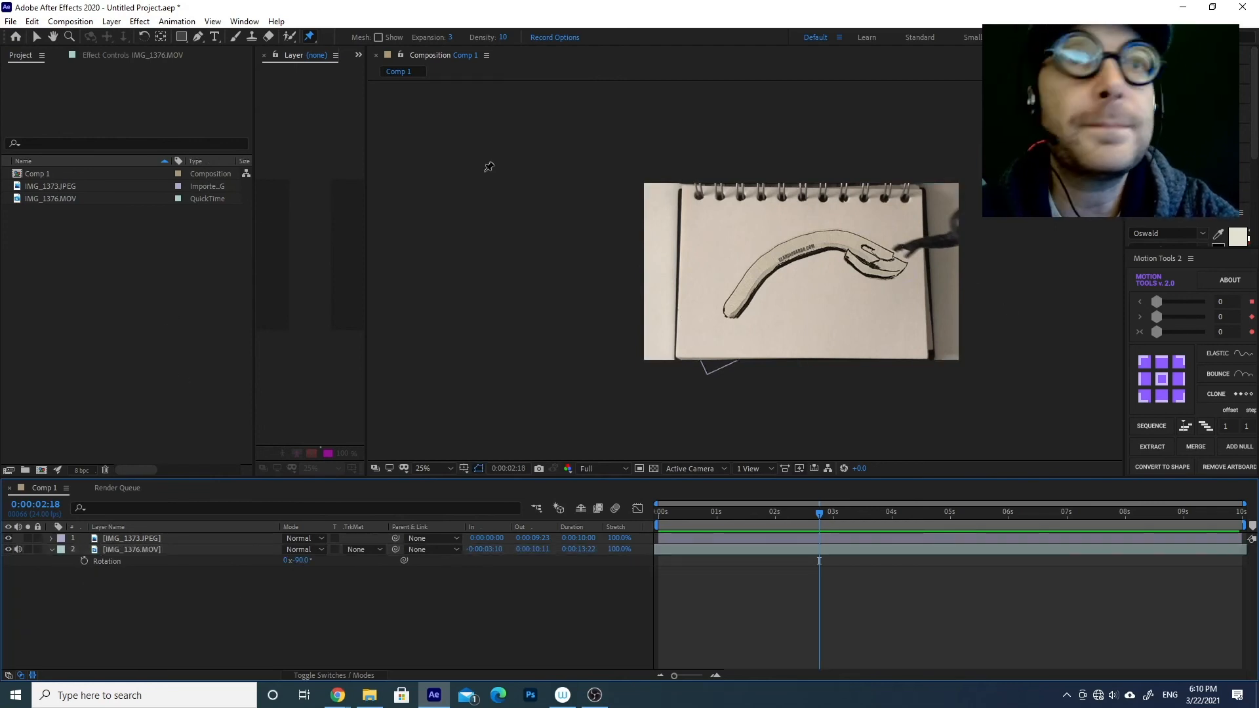
Add Comp 1 to the render queue, review the output module's main and color management options, and accept AVI format.
{"action": "left_click", "coordinate": [69, 21]}
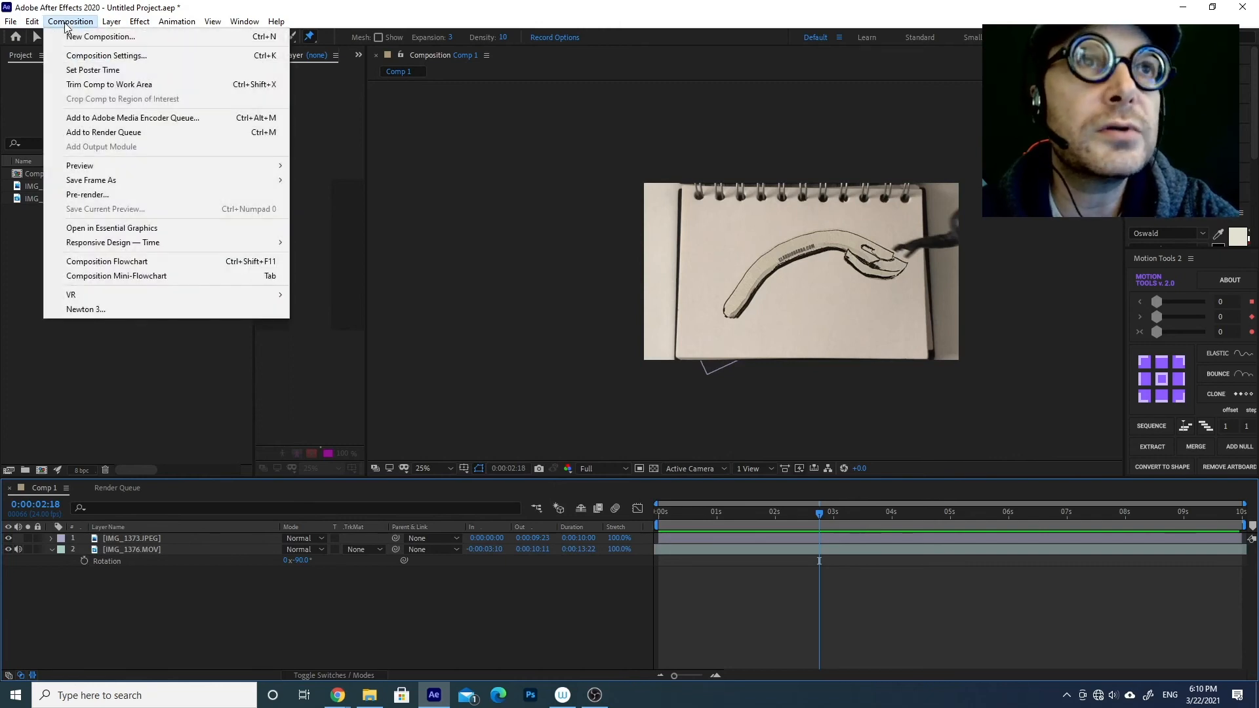
{"action": "left_click", "coordinate": [104, 131]}
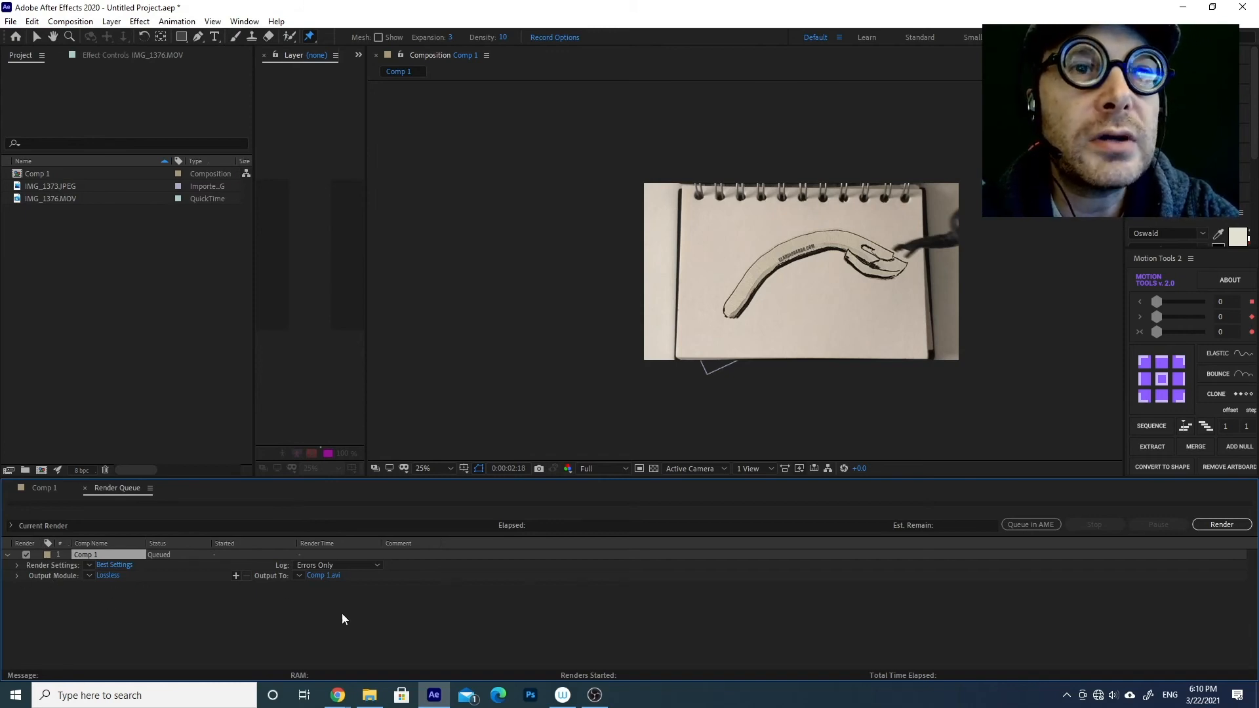
{"action": "left_click", "coordinate": [101, 577]}
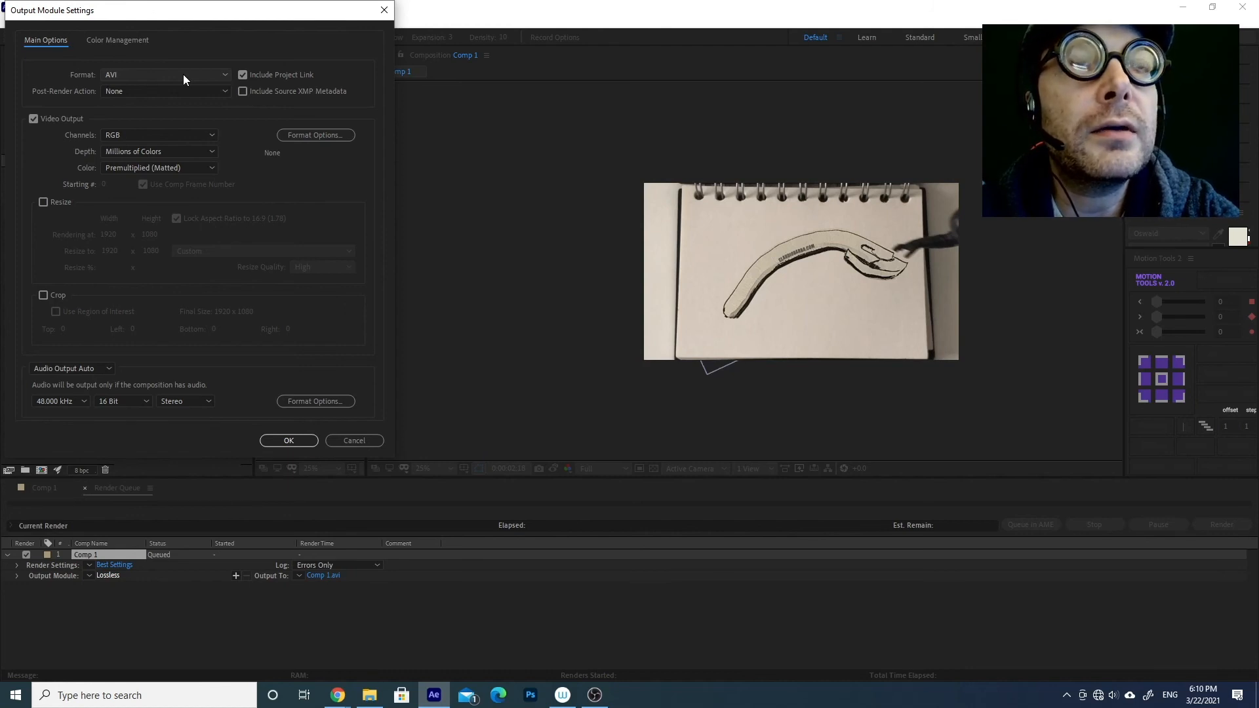
{"action": "left_click", "coordinate": [142, 40]}
{"action": "left_click", "coordinate": [45, 40]}
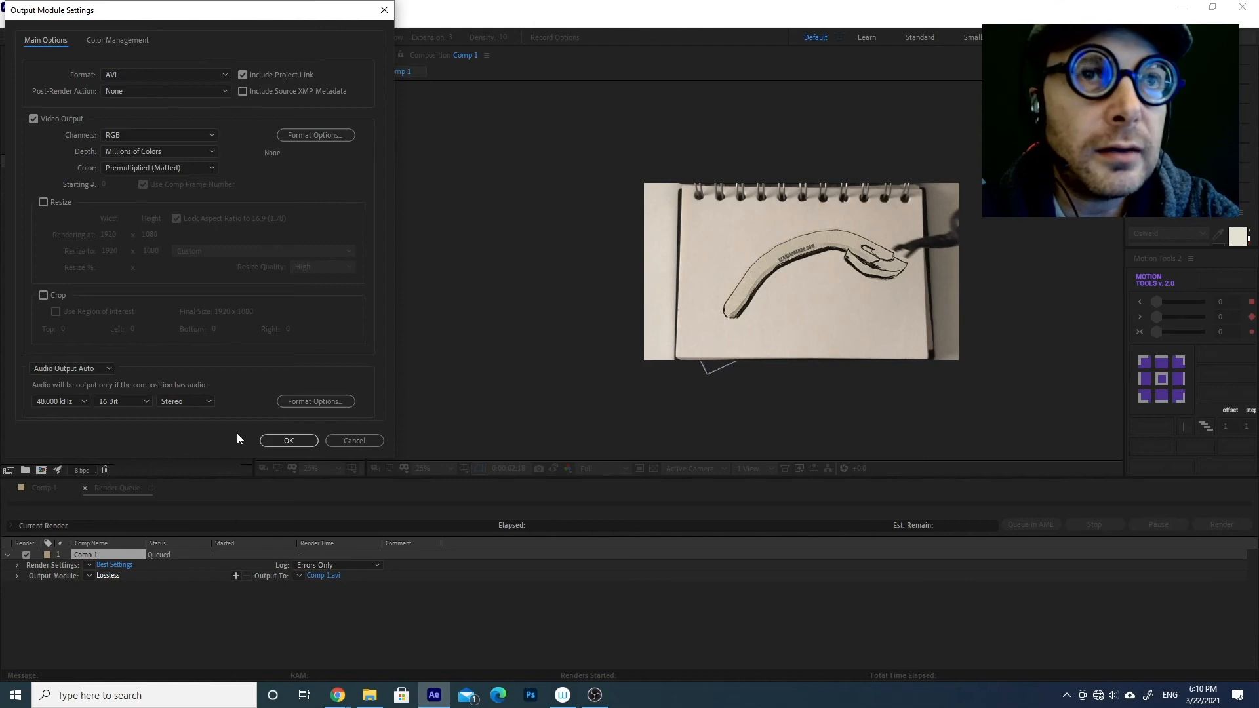
{"action": "left_click", "coordinate": [282, 441]}
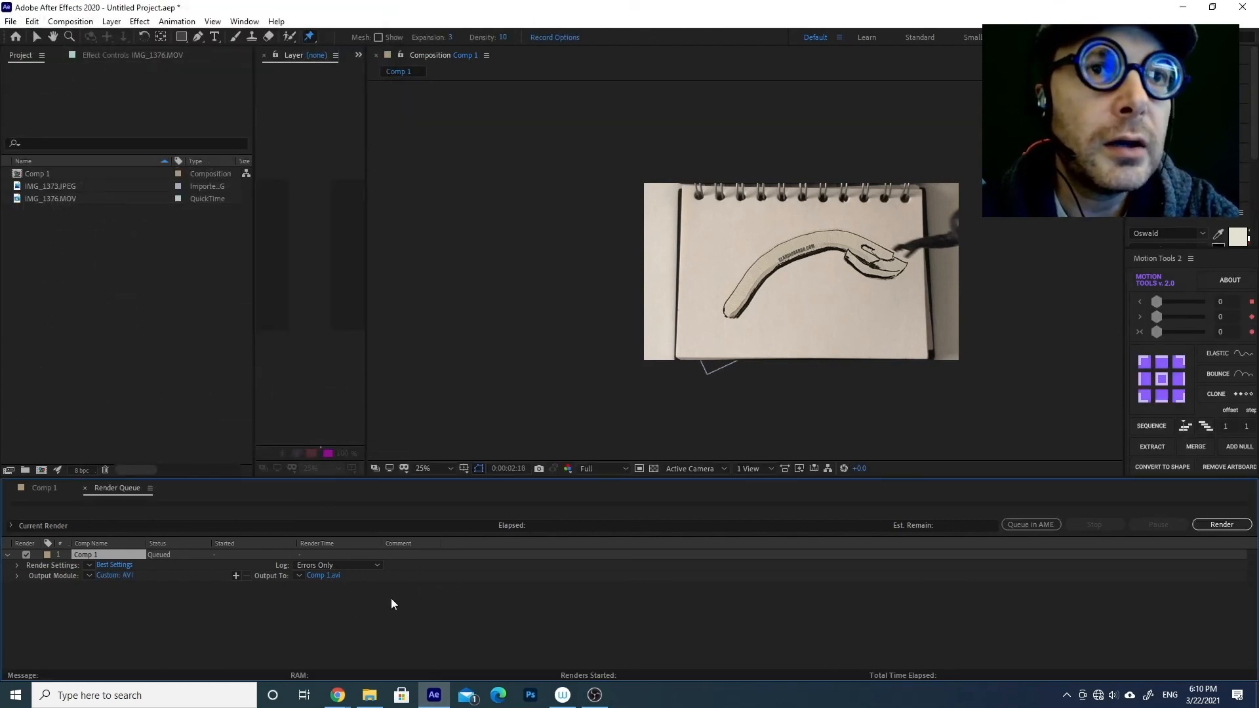
Set the output file to Comp 1.avi in the 20201127_coronachristmas folder and start the render.
{"action": "left_click", "coordinate": [324, 575]}
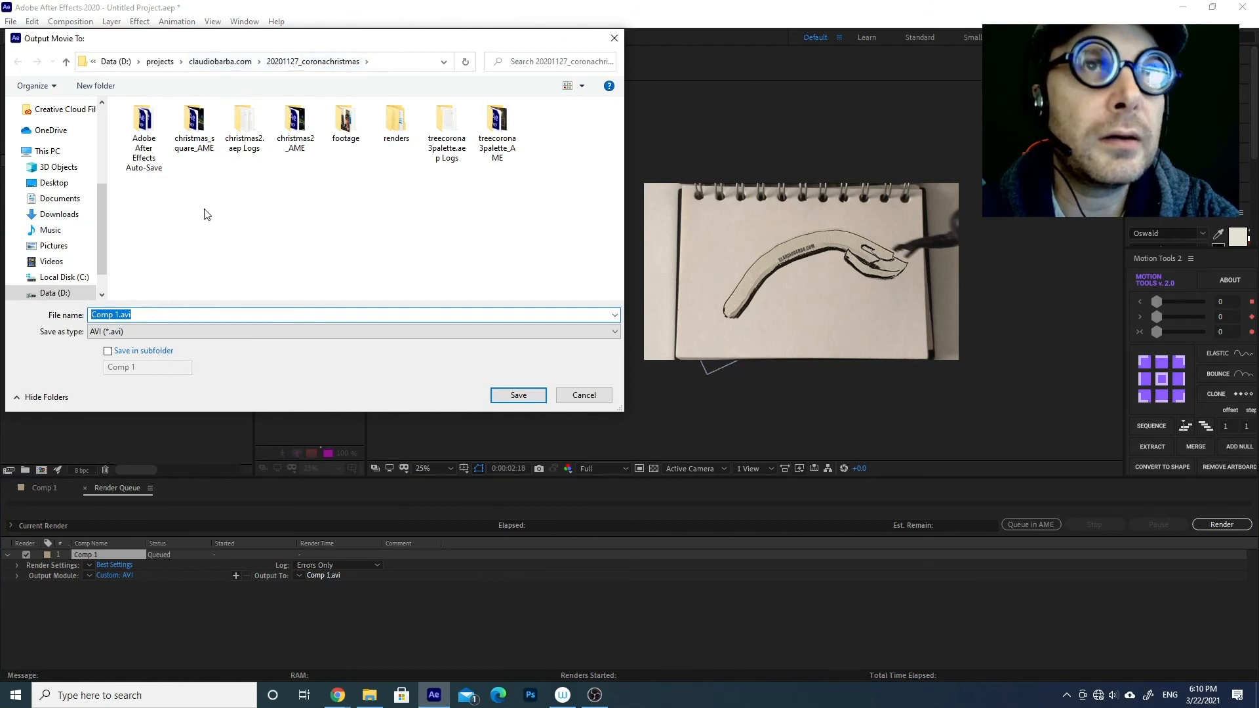
{"action": "left_click", "coordinate": [519, 395]}
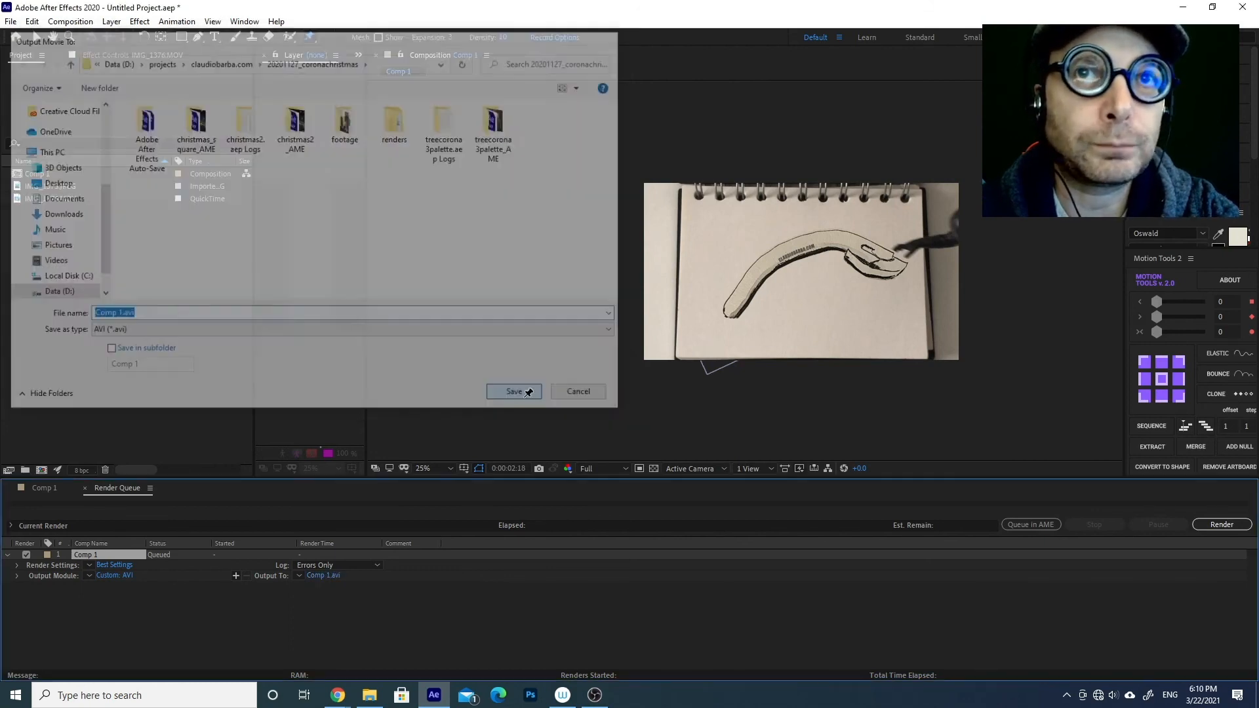
{"action": "left_click", "coordinate": [1226, 524]}
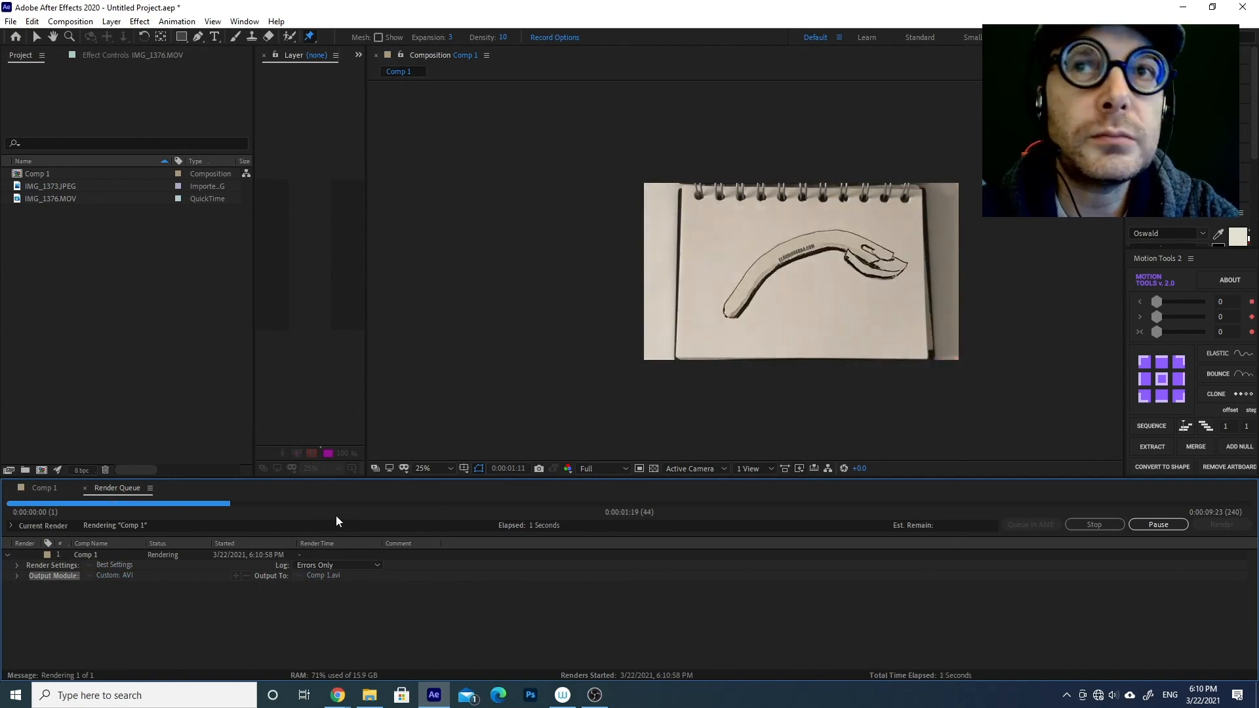